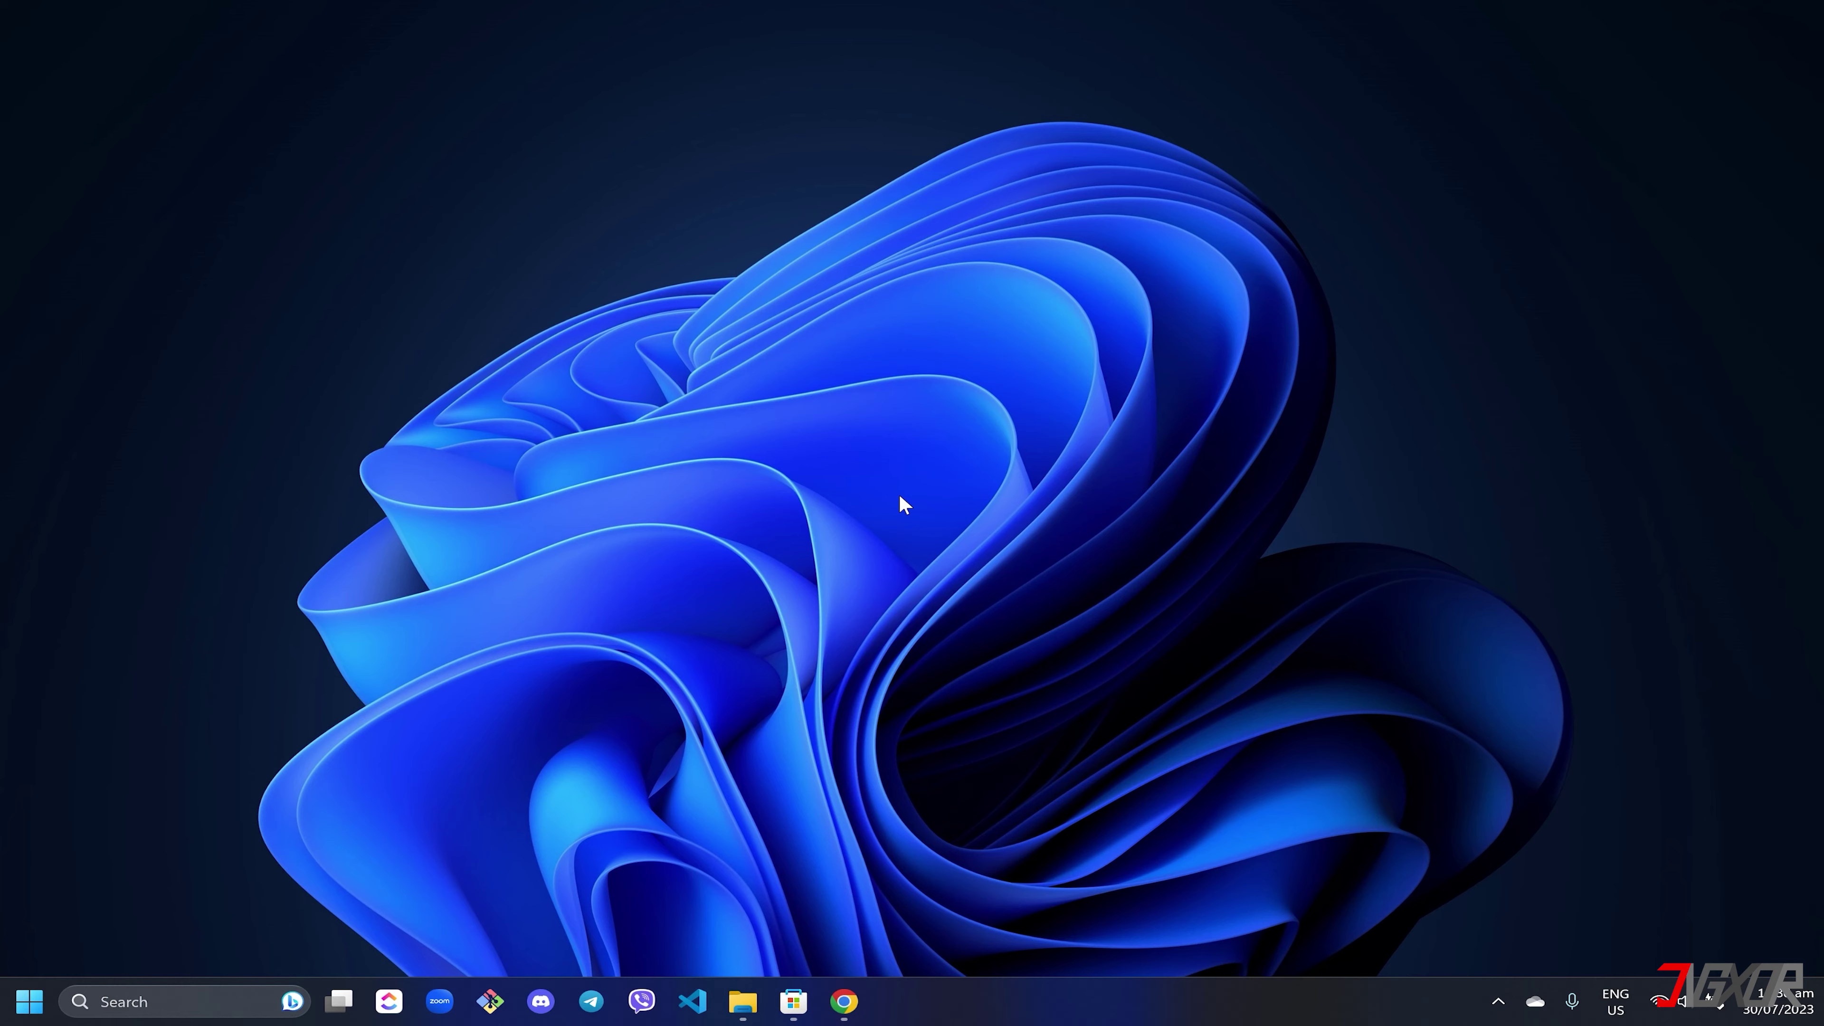
Open Snipping Tool's details from the Microsoft Store Library of installed apps
{"action": "left_click", "coordinate": [803, 999]}
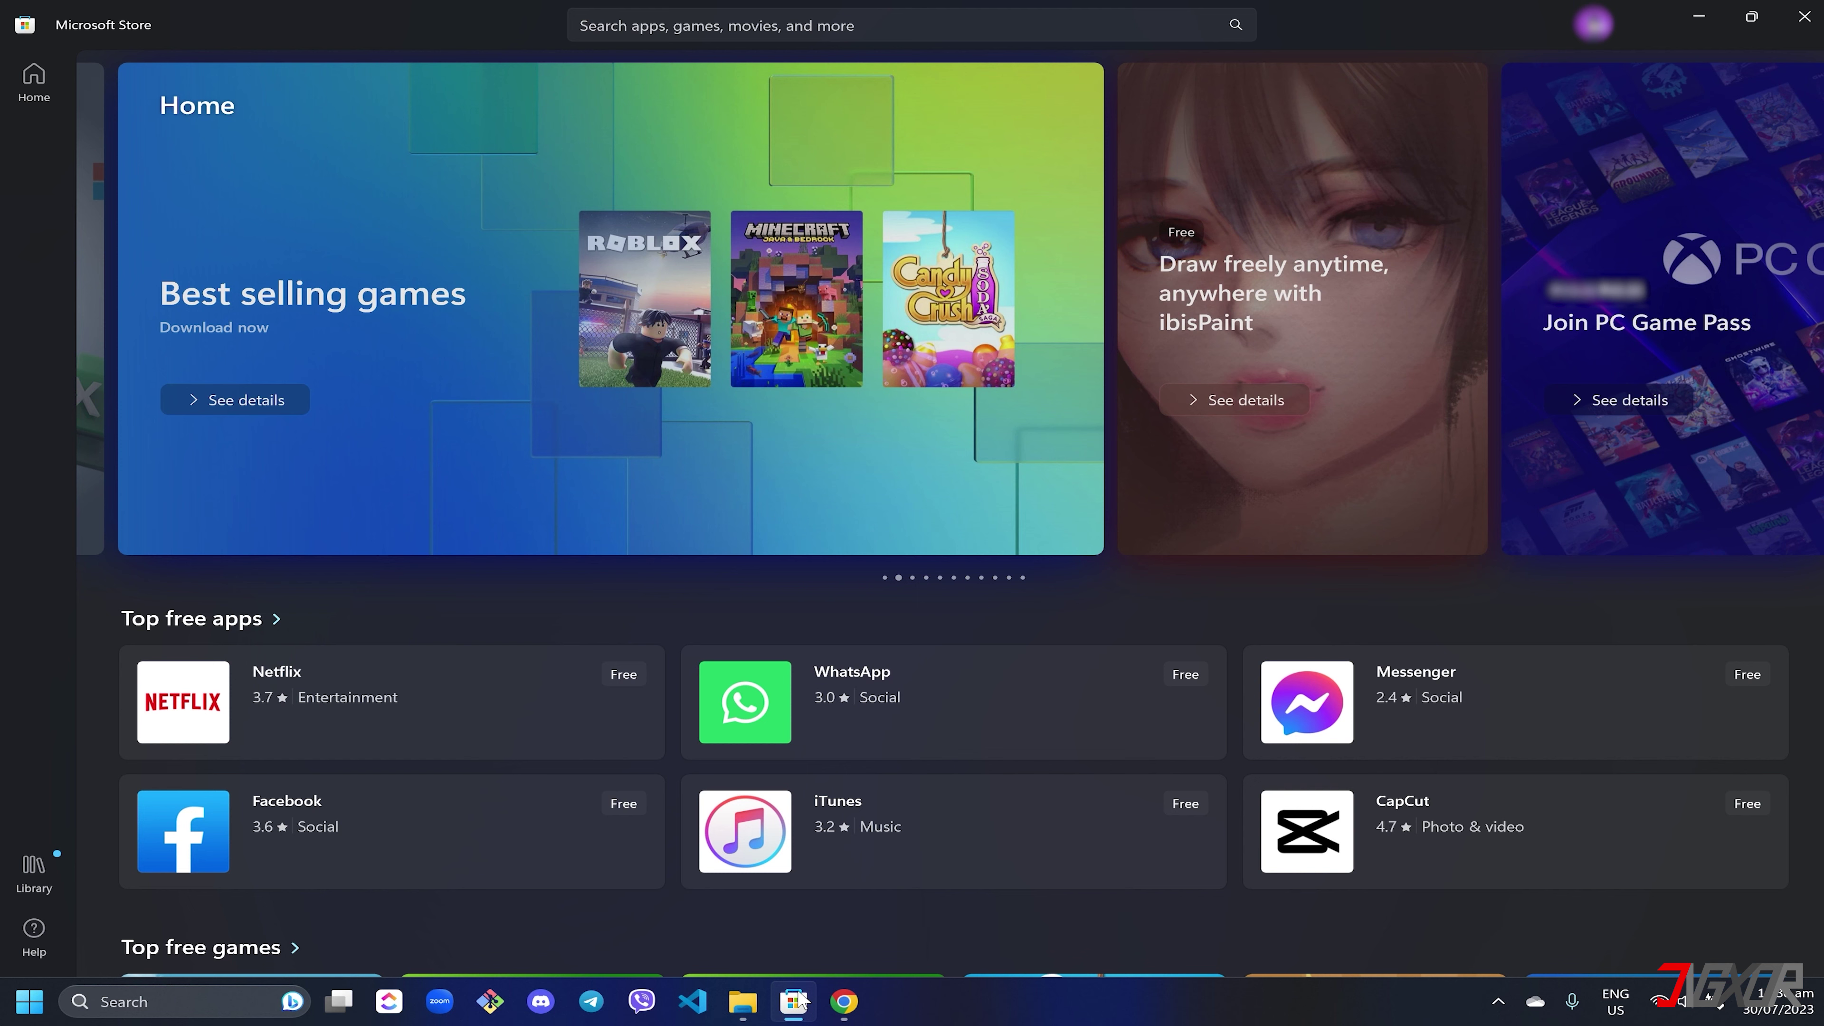
{"action": "left_click", "coordinate": [33, 873]}
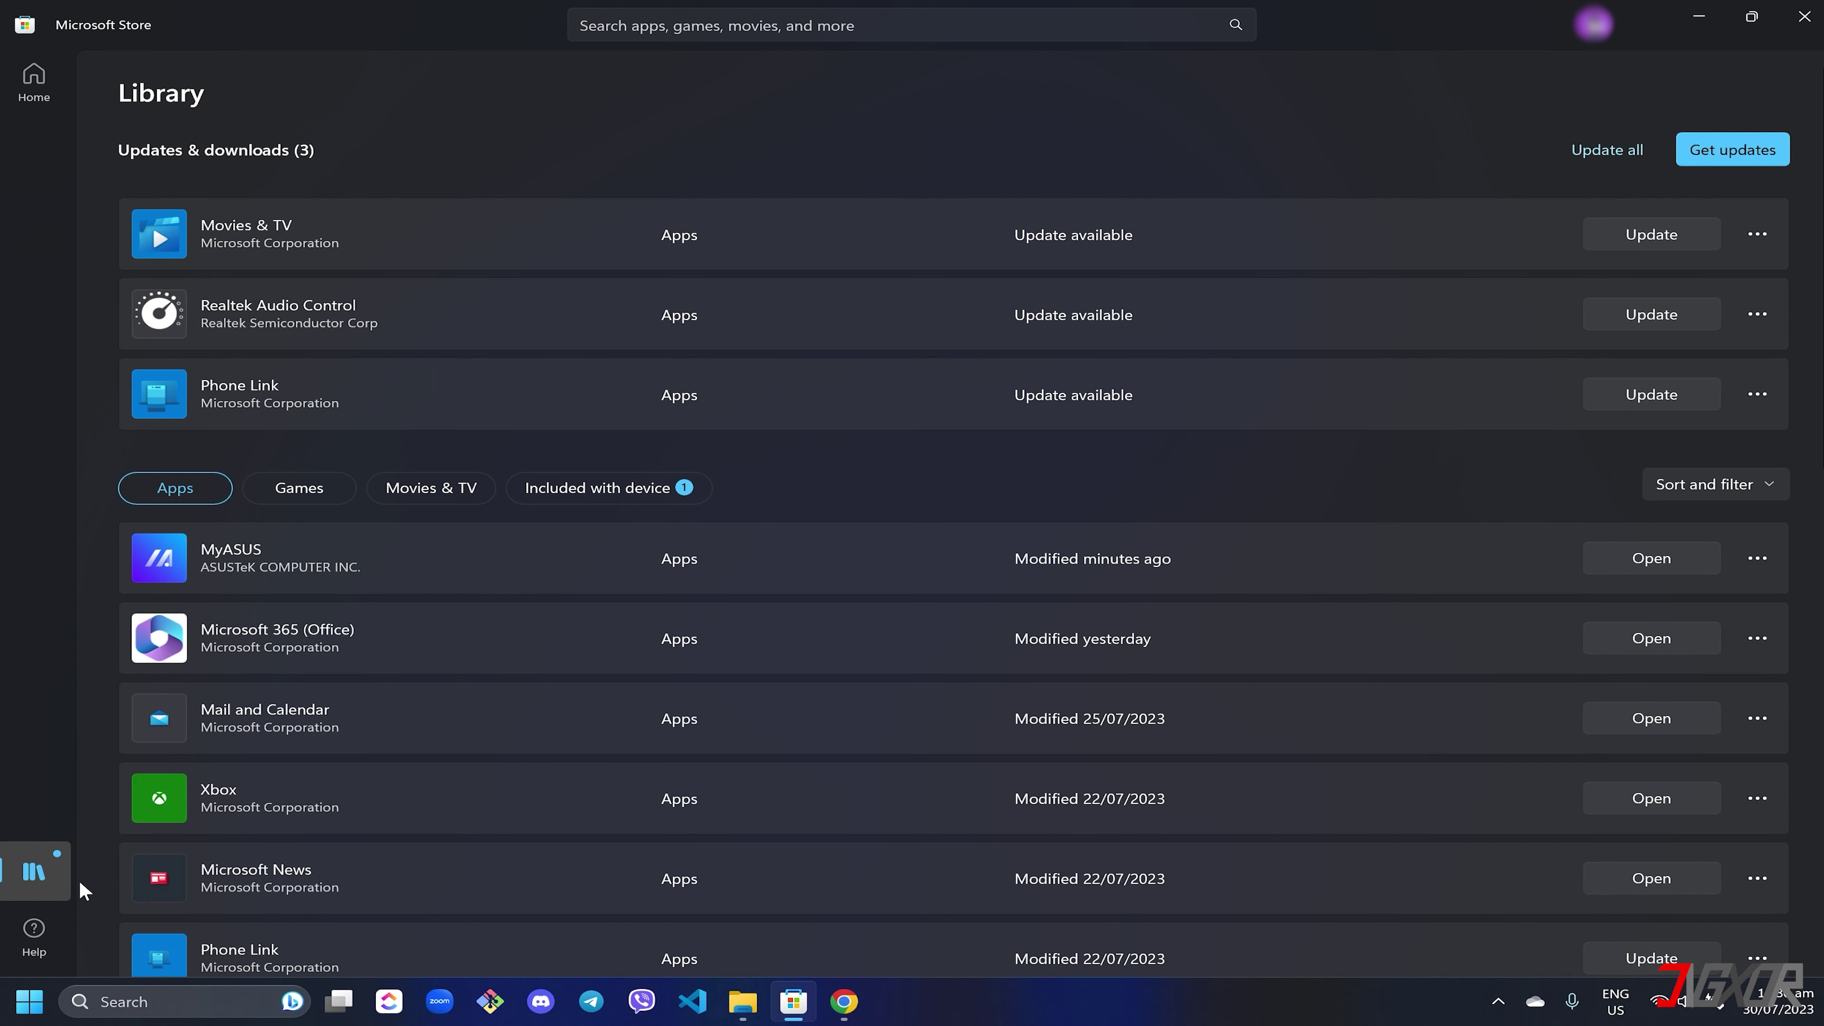
{"action": "scroll", "coordinate": [632, 794], "scroll_direction": "down", "scroll_amount": 10}
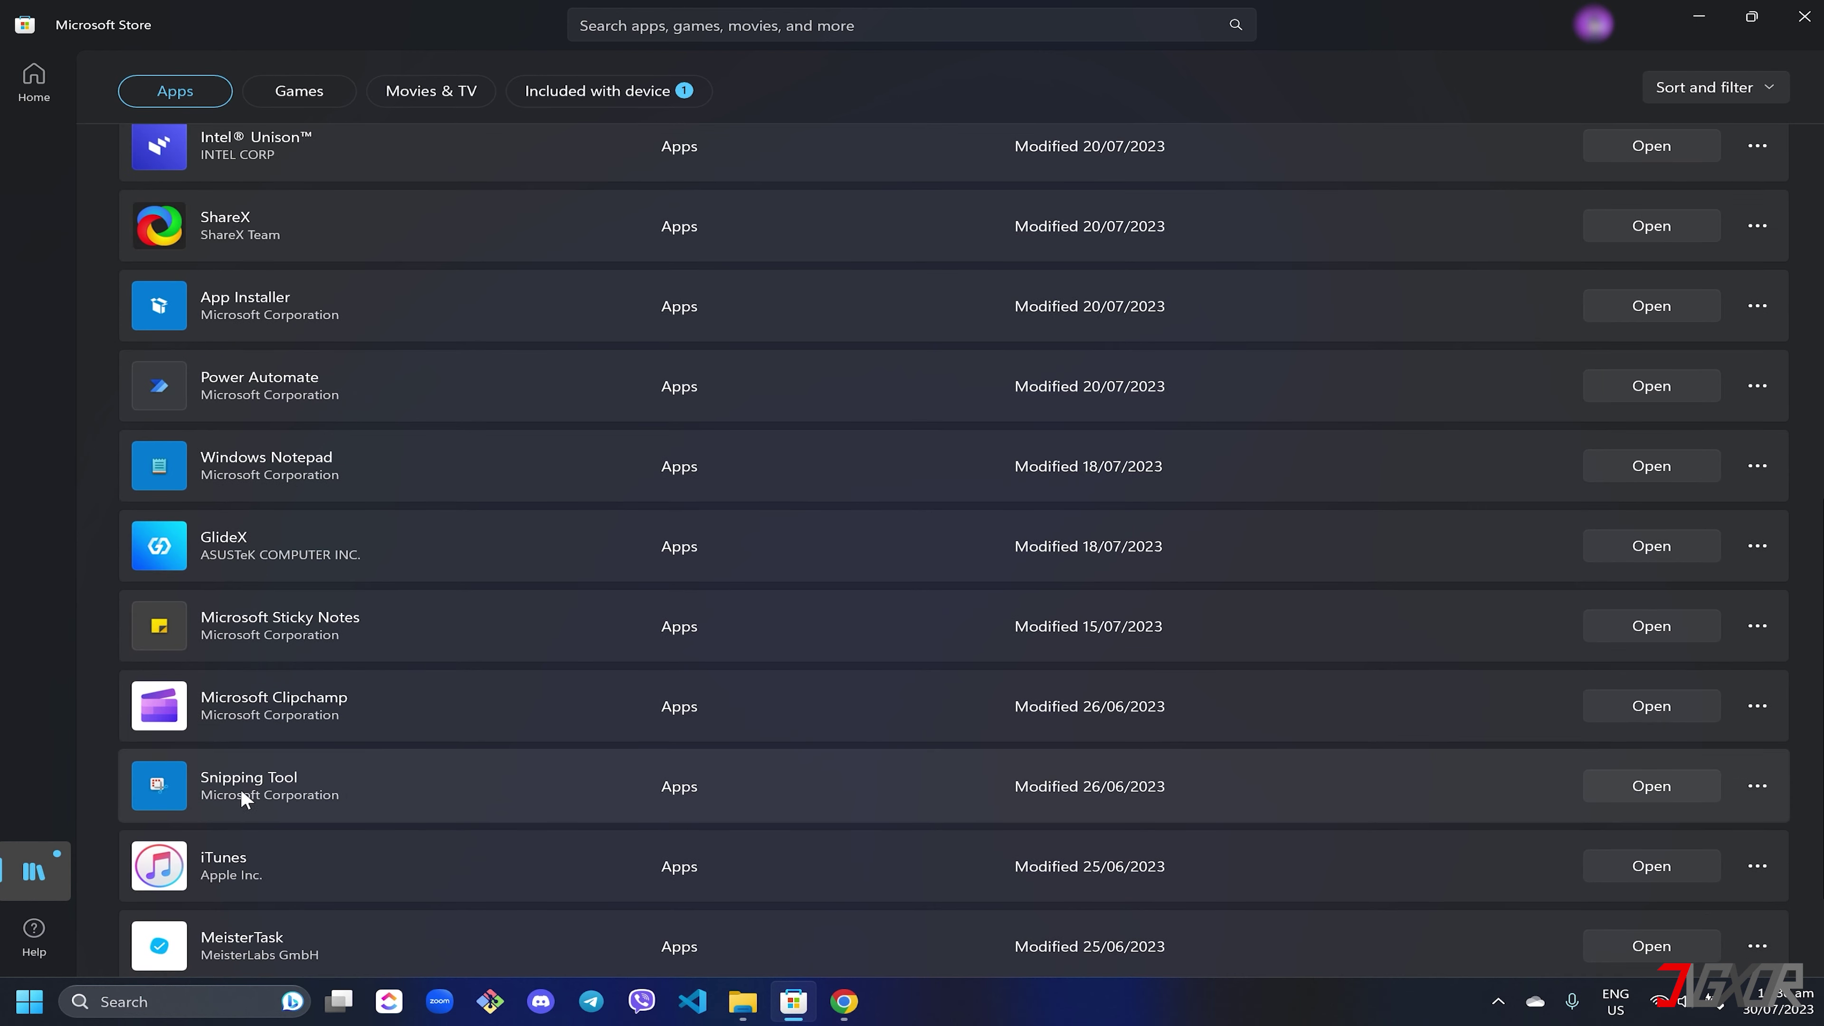
{"action": "left_click", "coordinate": [1472, 803]}
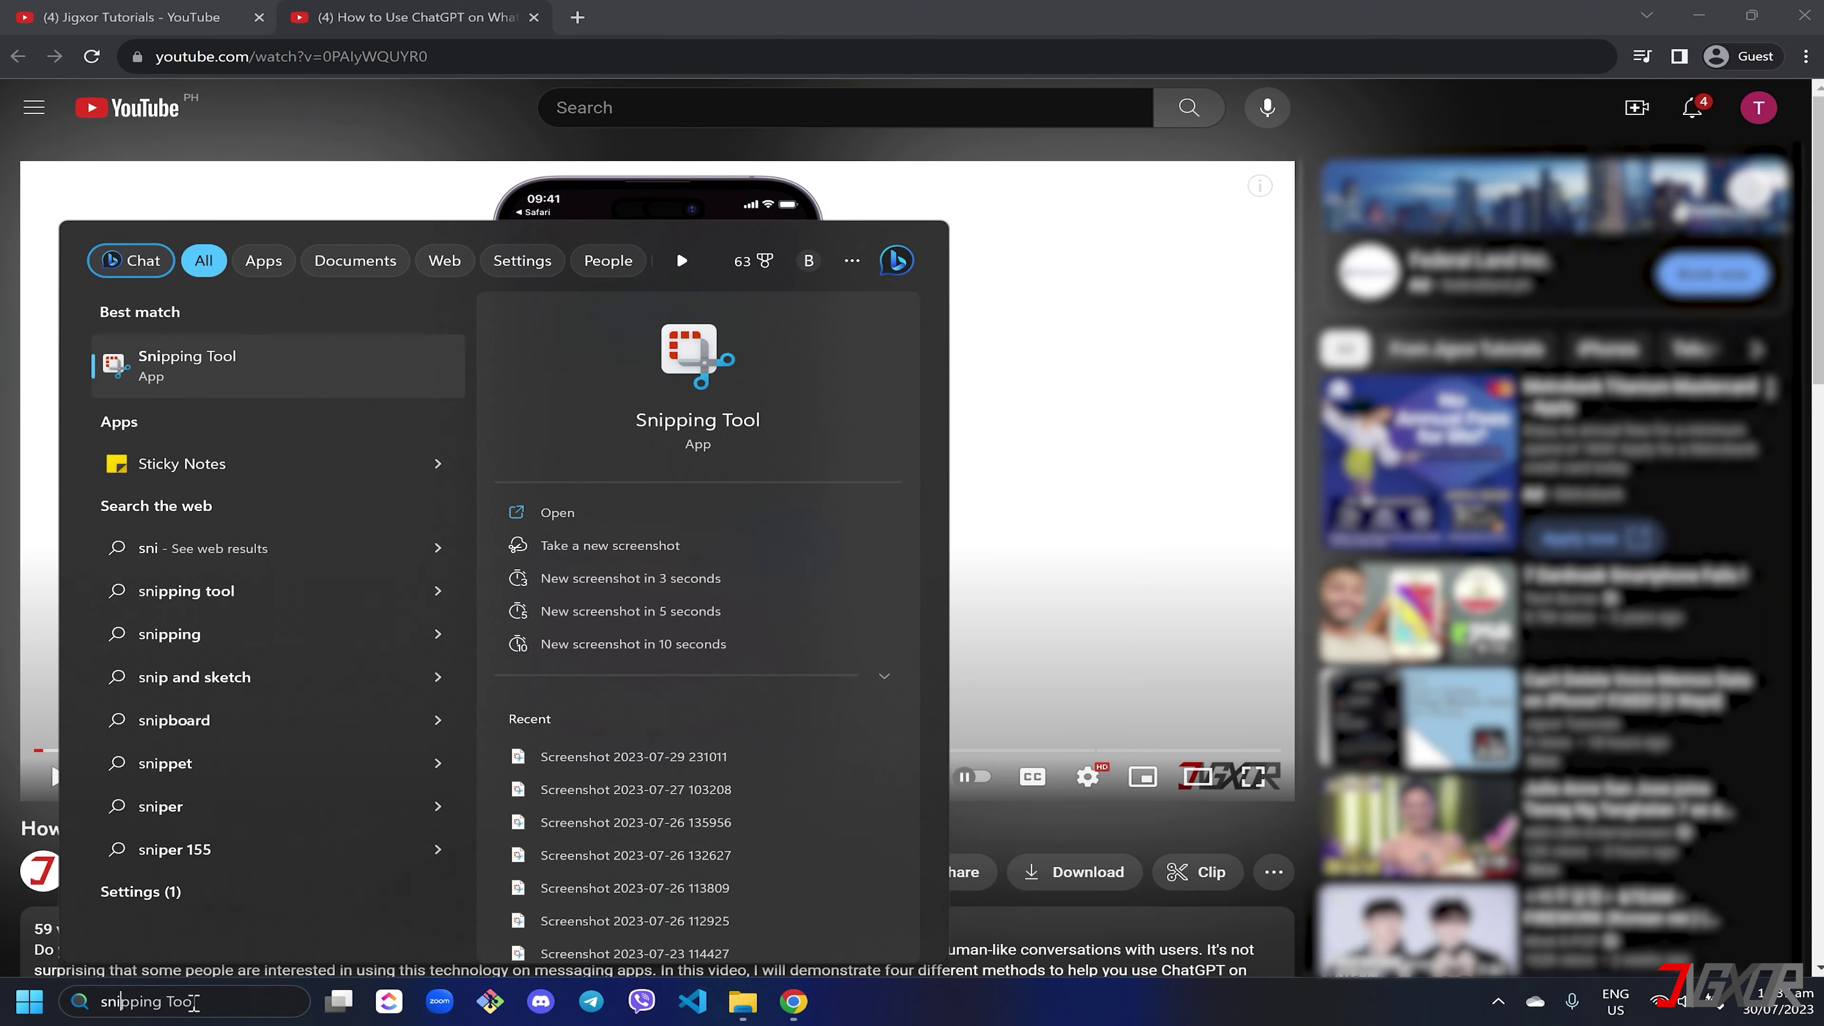
Start a new Snipping Tool video snip with the YouTube player as the recording area
{"action": "left_click", "coordinate": [165, 363]}
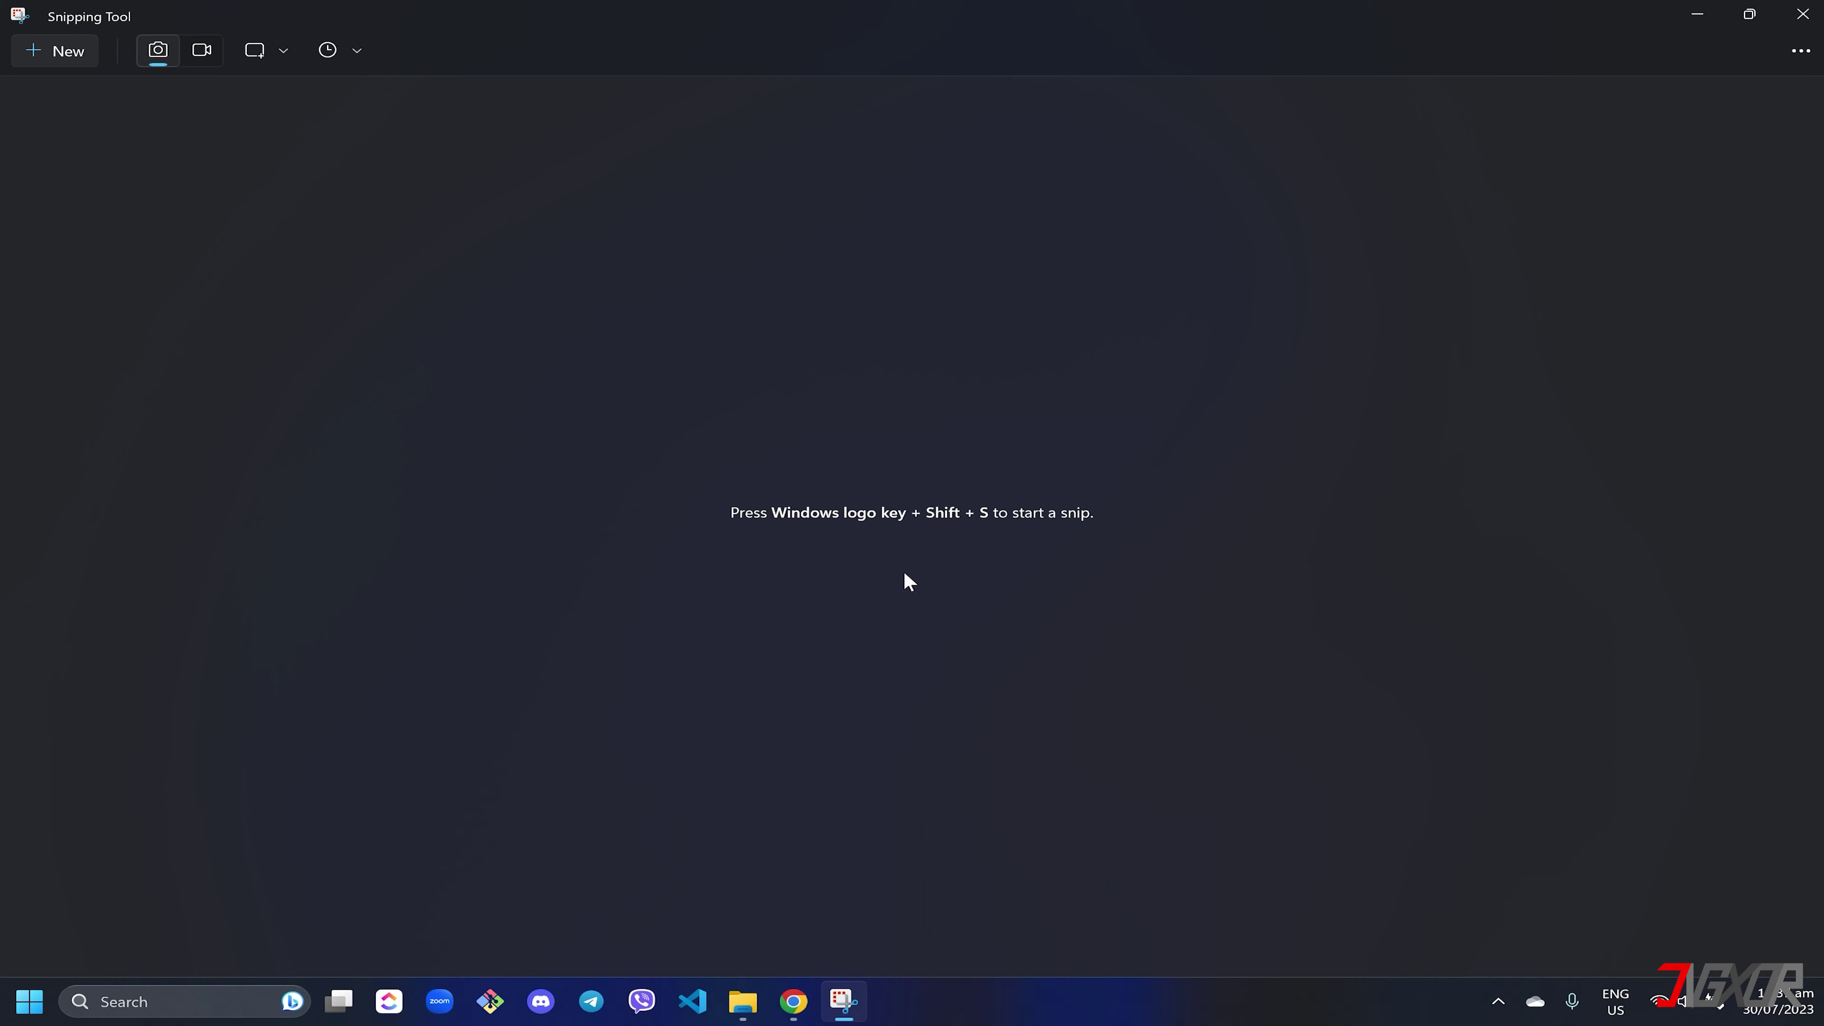
{"action": "left_click", "coordinate": [200, 52]}
{"action": "left_click", "coordinate": [72, 50]}
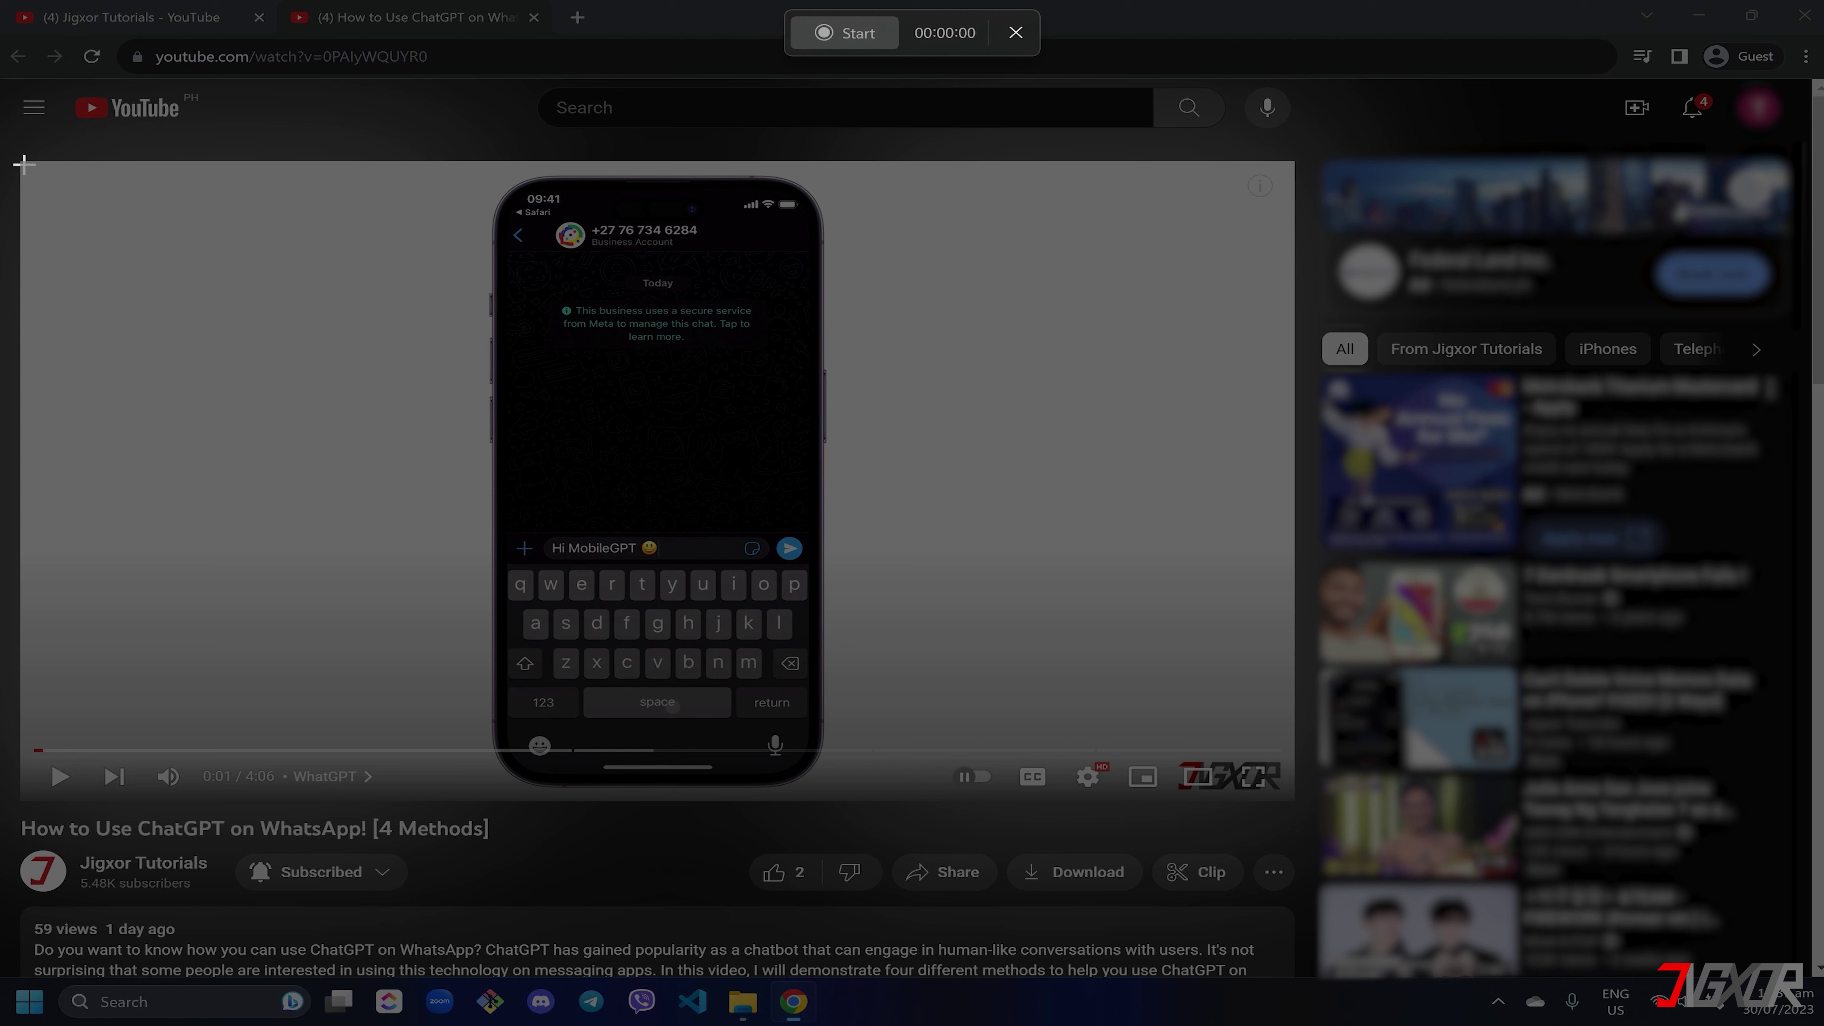
{"action": "left_click_drag", "start_coordinate": [21, 163], "coordinate": [1295, 803]}
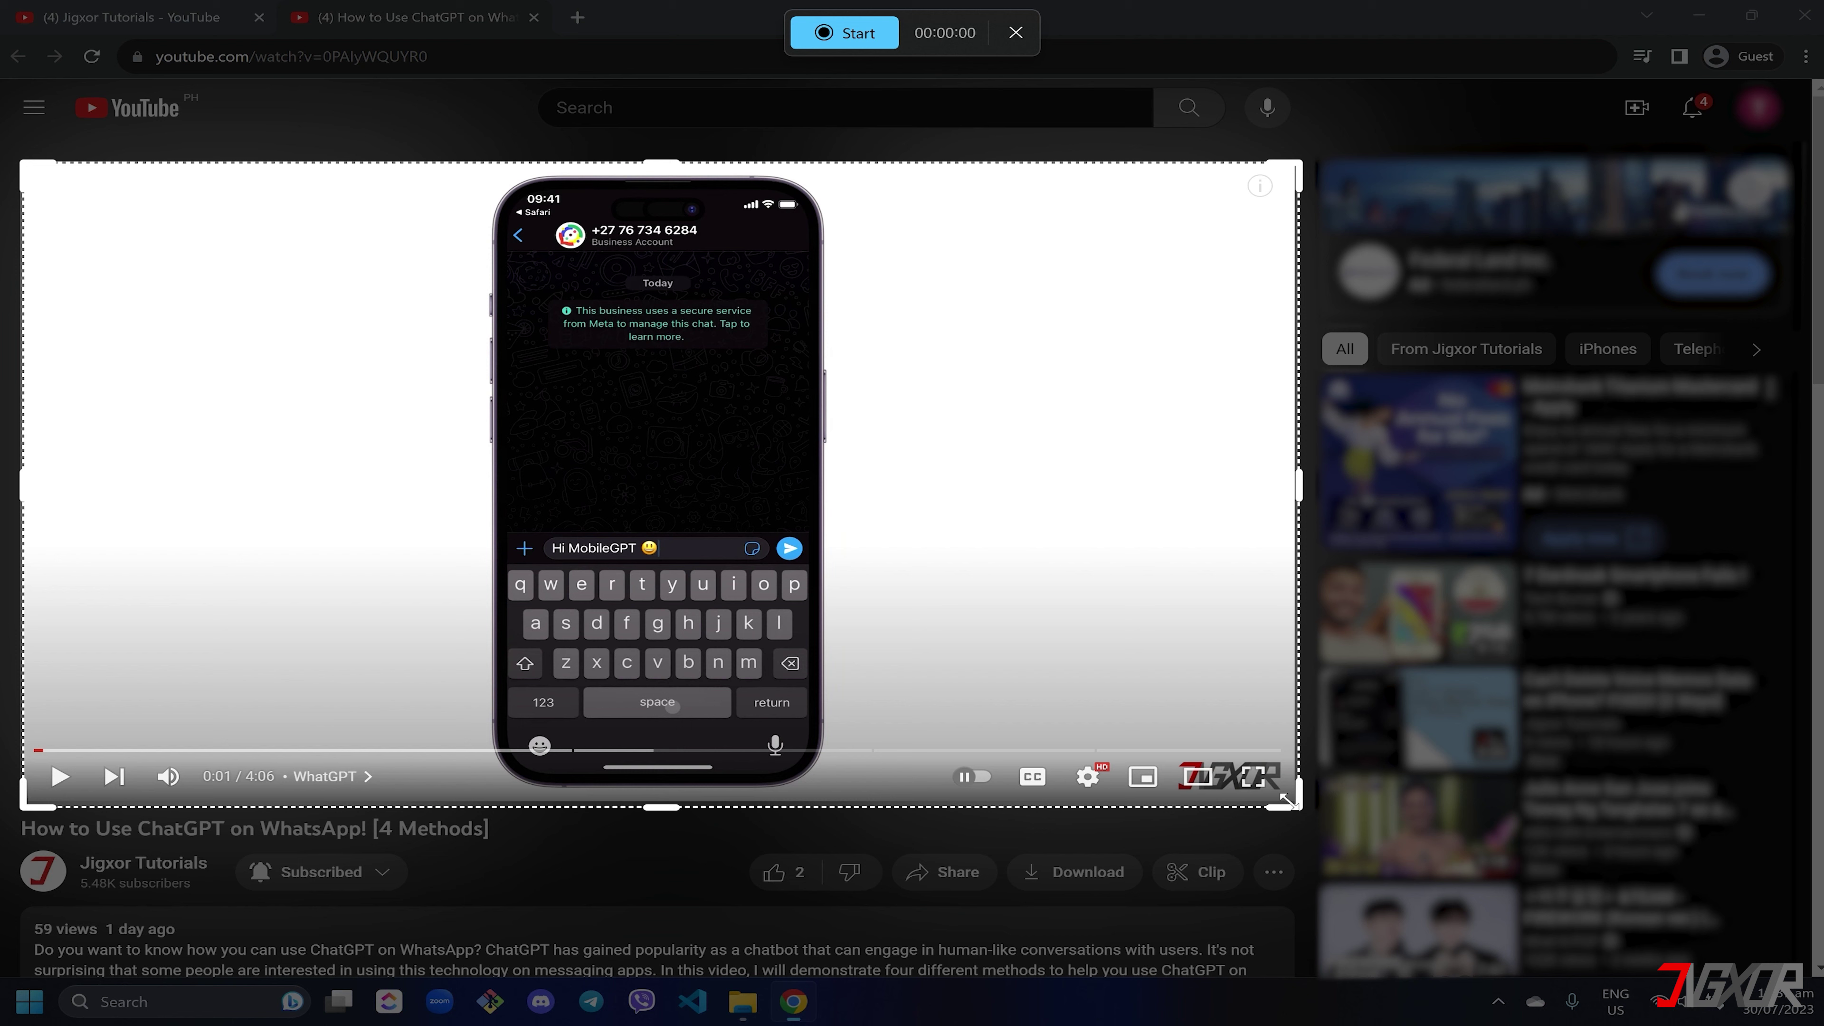
Record the YouTube video while it plays and save the clip as an MP4 in Videos
{"action": "left_click", "coordinate": [847, 39]}
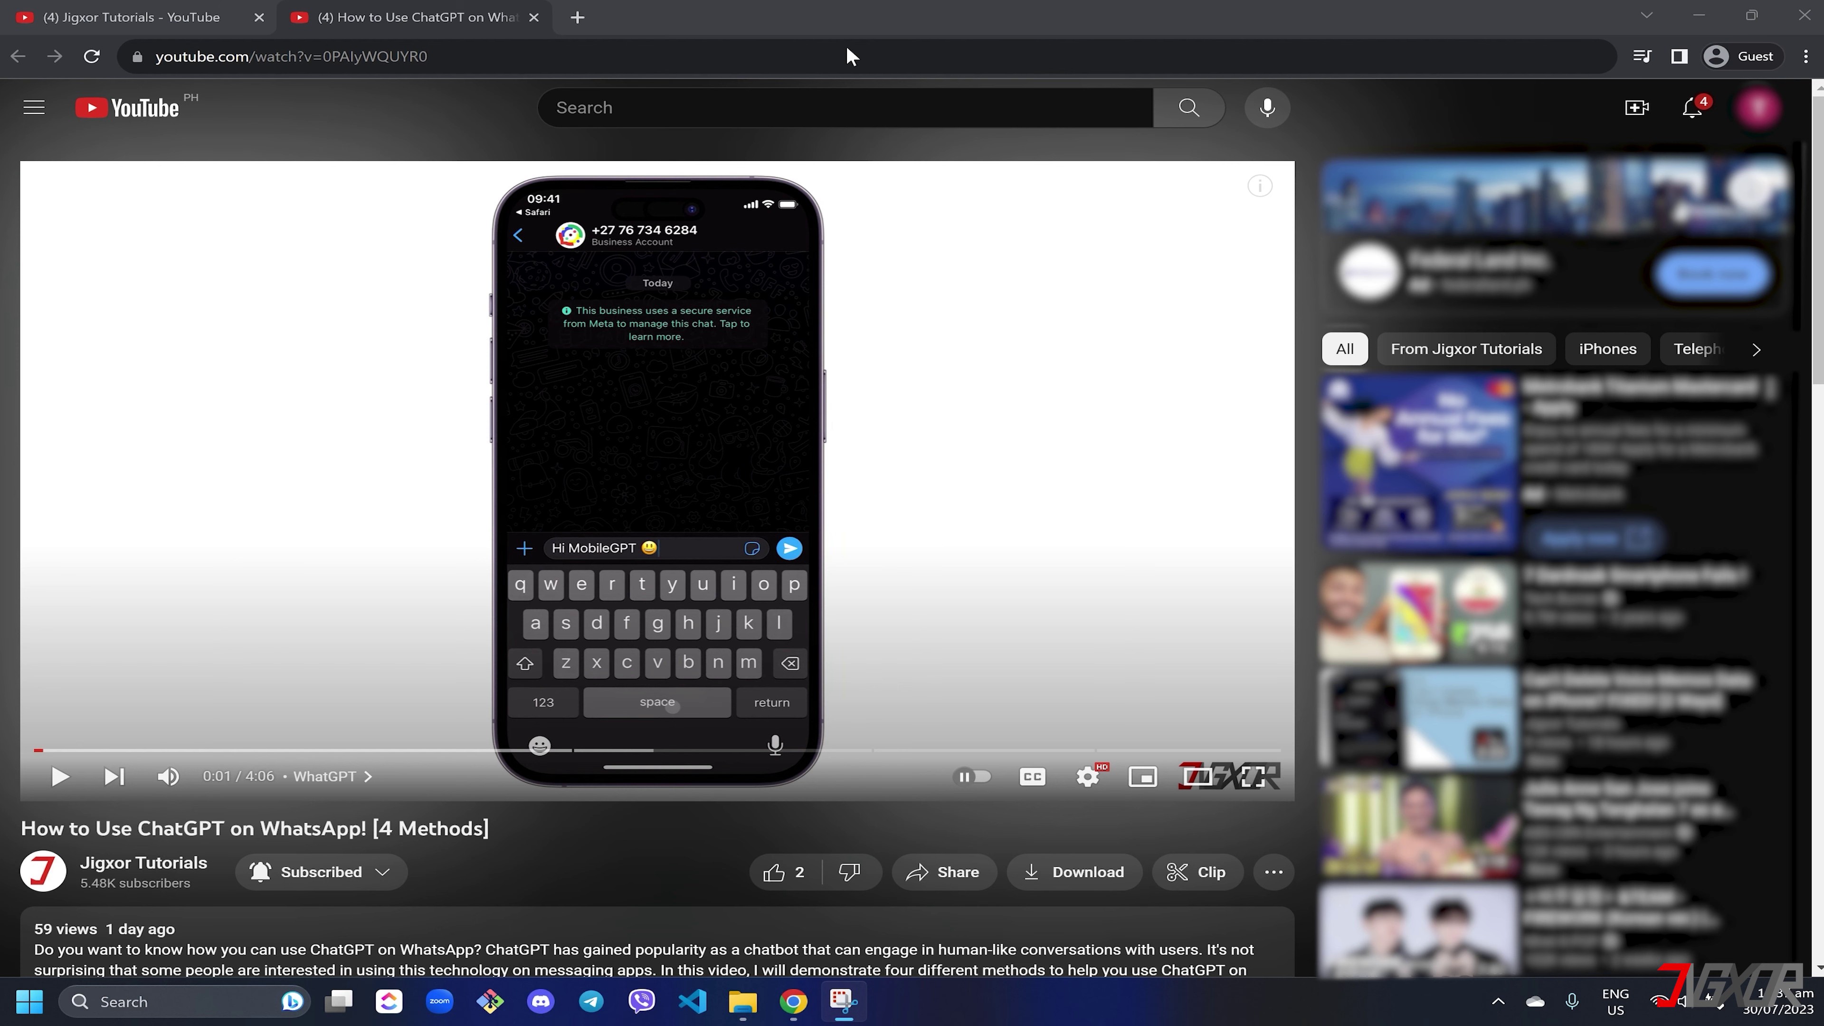
{"action": "left_click", "coordinate": [793, 489]}
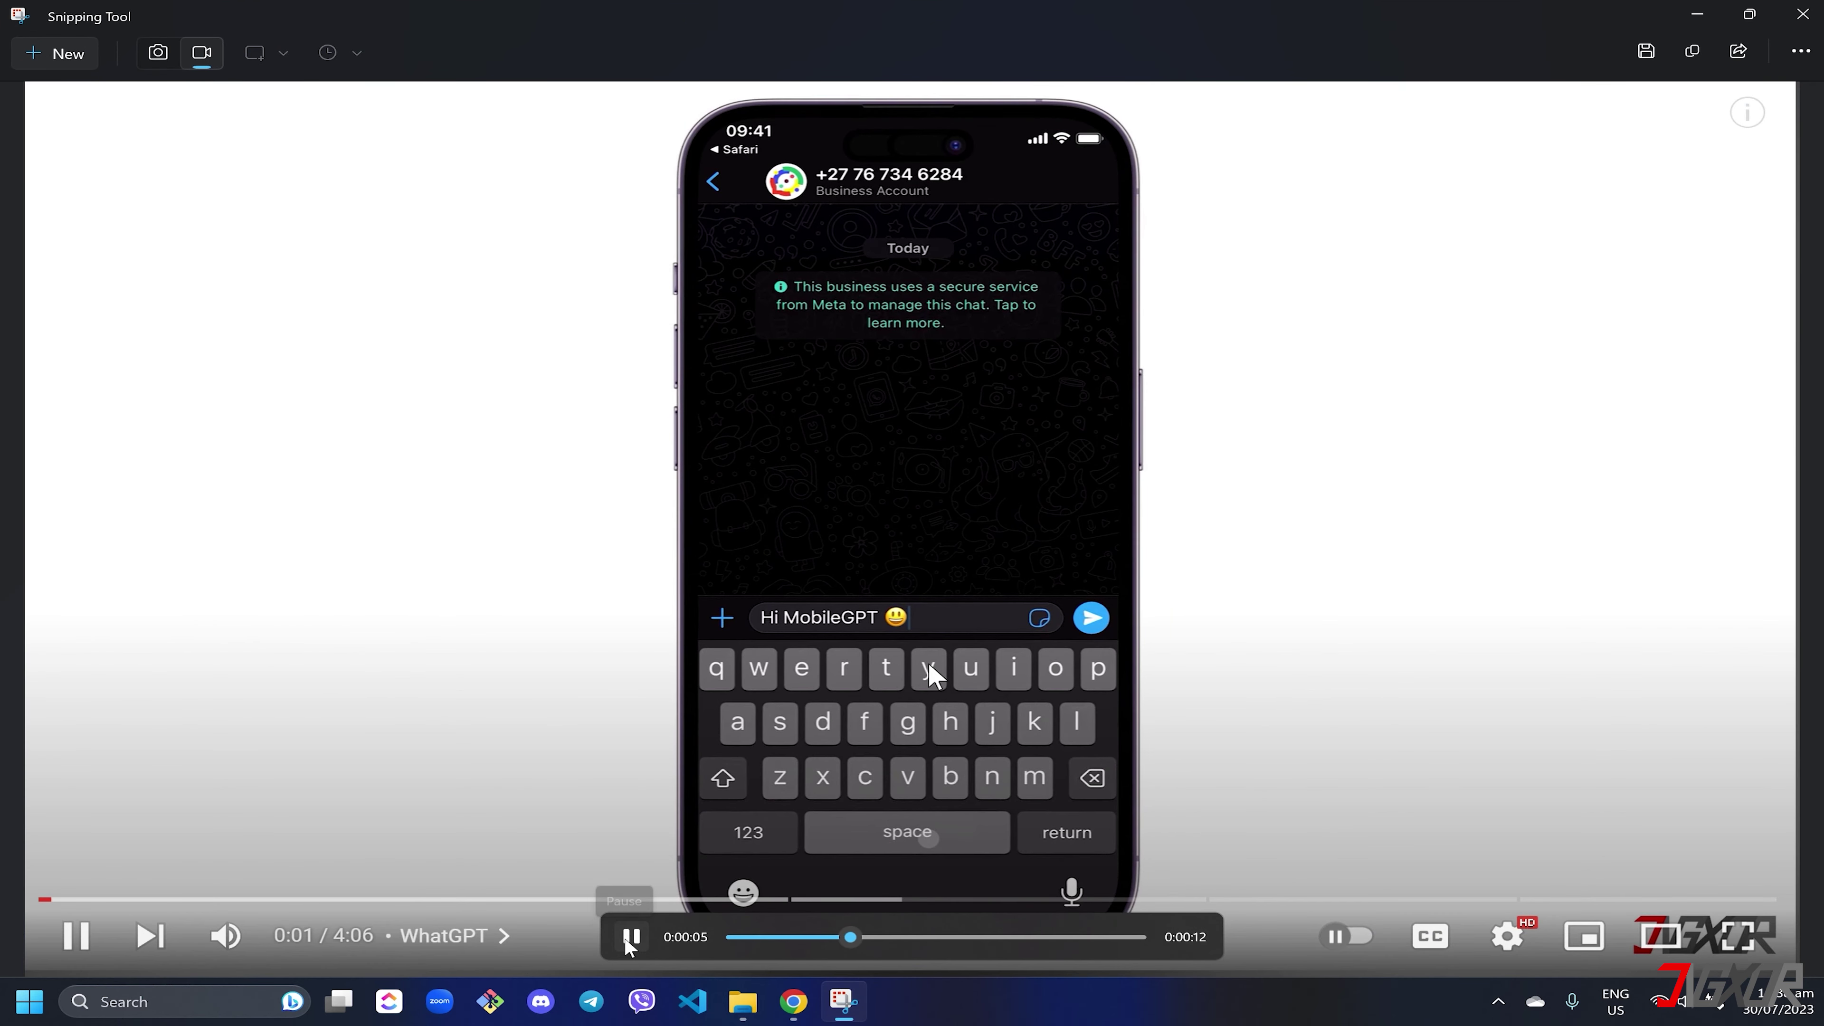
{"action": "left_click", "coordinate": [1645, 52]}
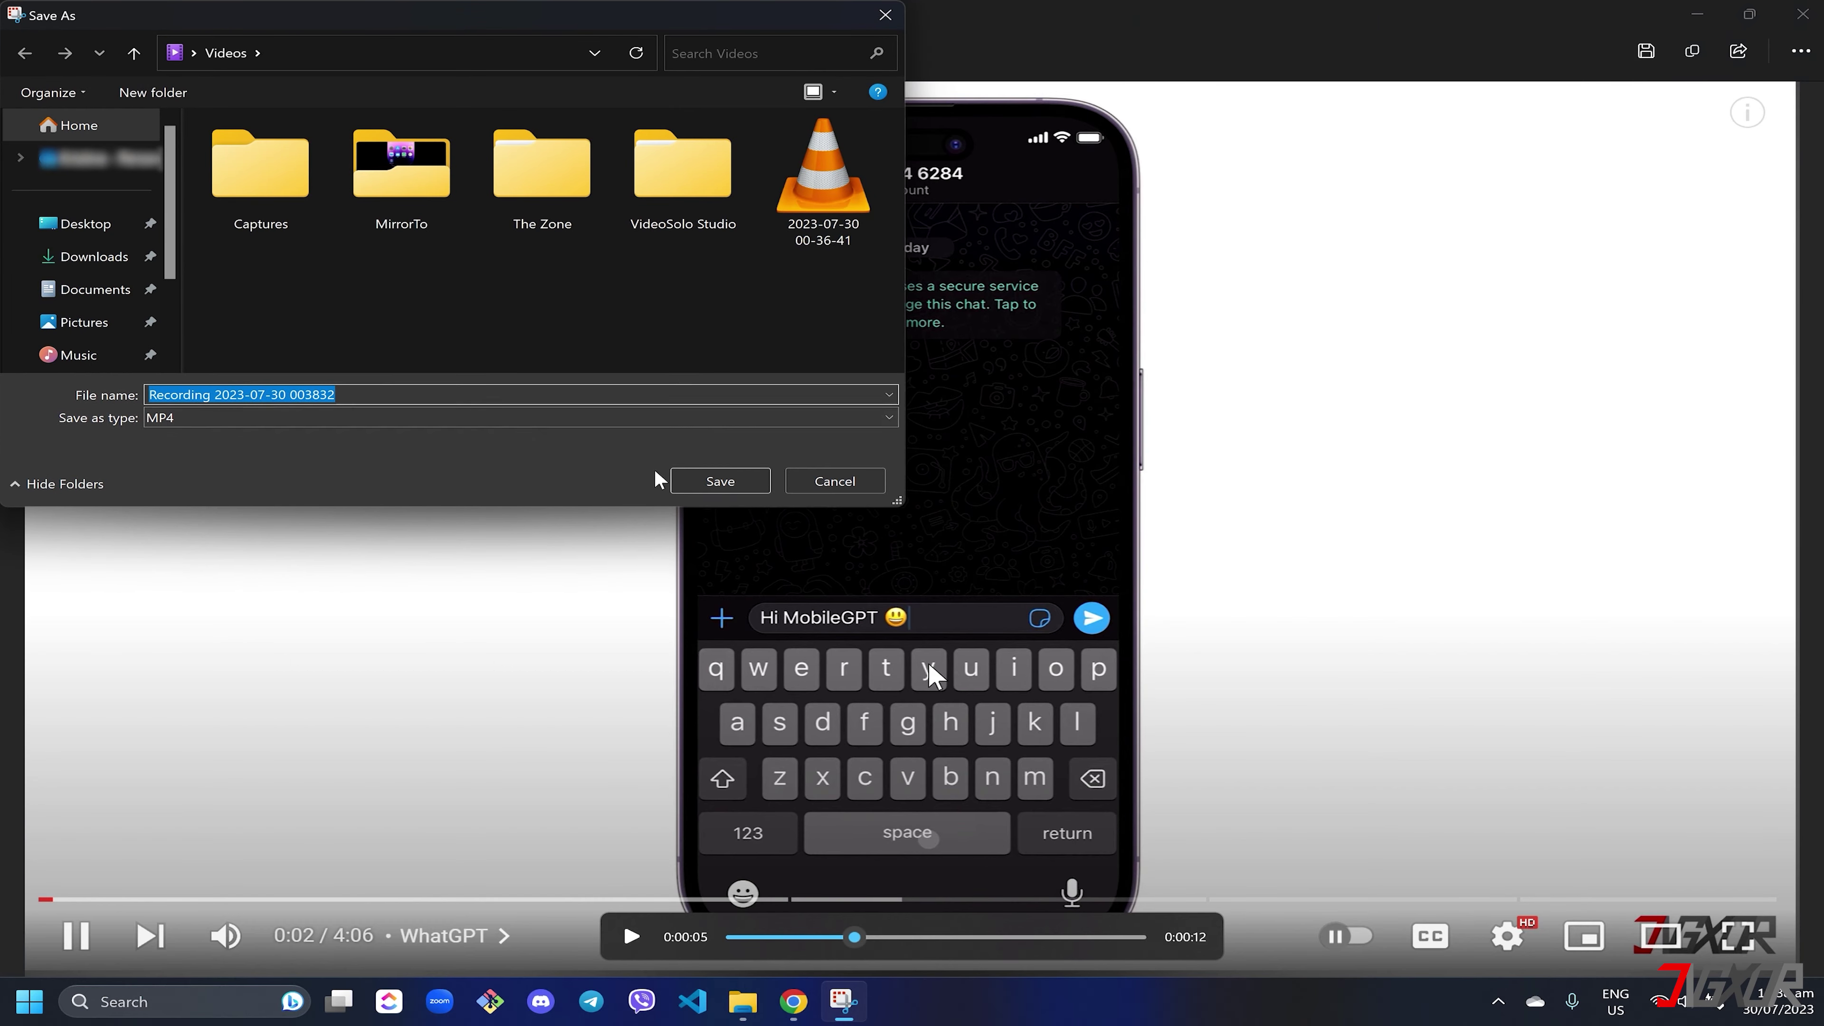
{"action": "left_click", "coordinate": [703, 480]}
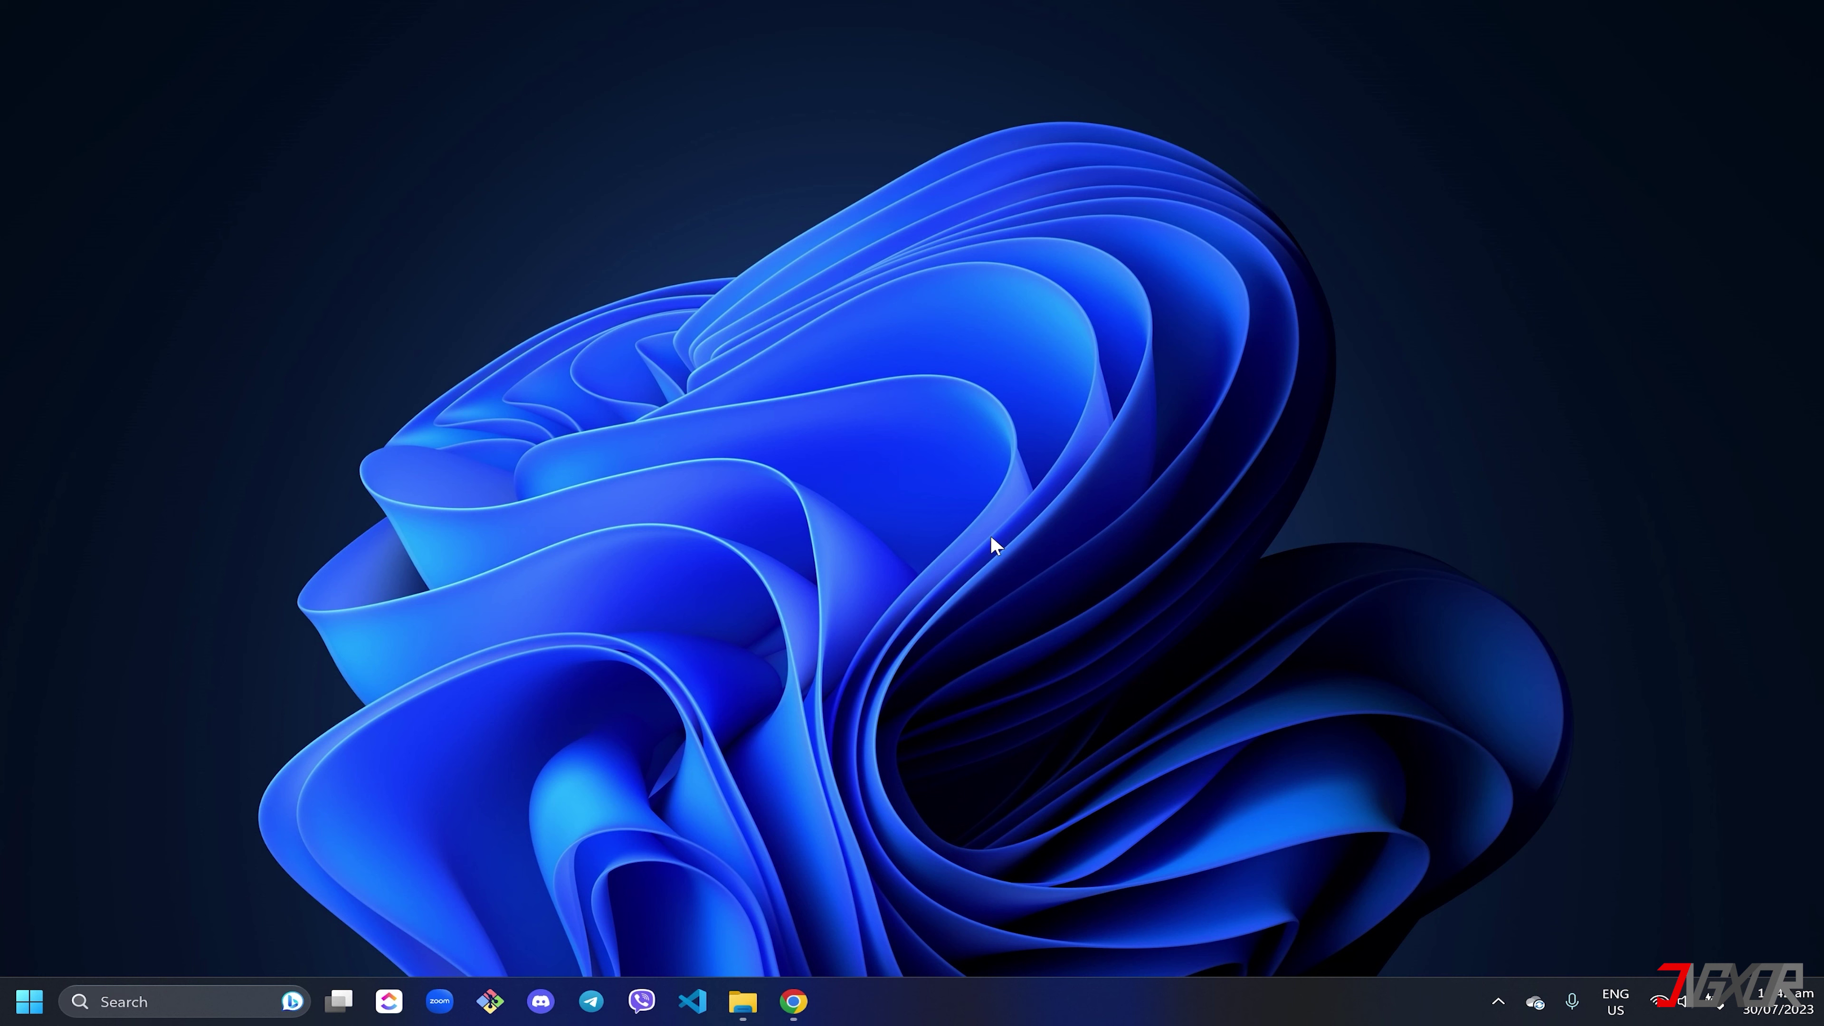
Restore Chrome, then open Xbox Game Bar's Capture widget with the microphone switched on
{"action": "left_click", "coordinate": [795, 1001]}
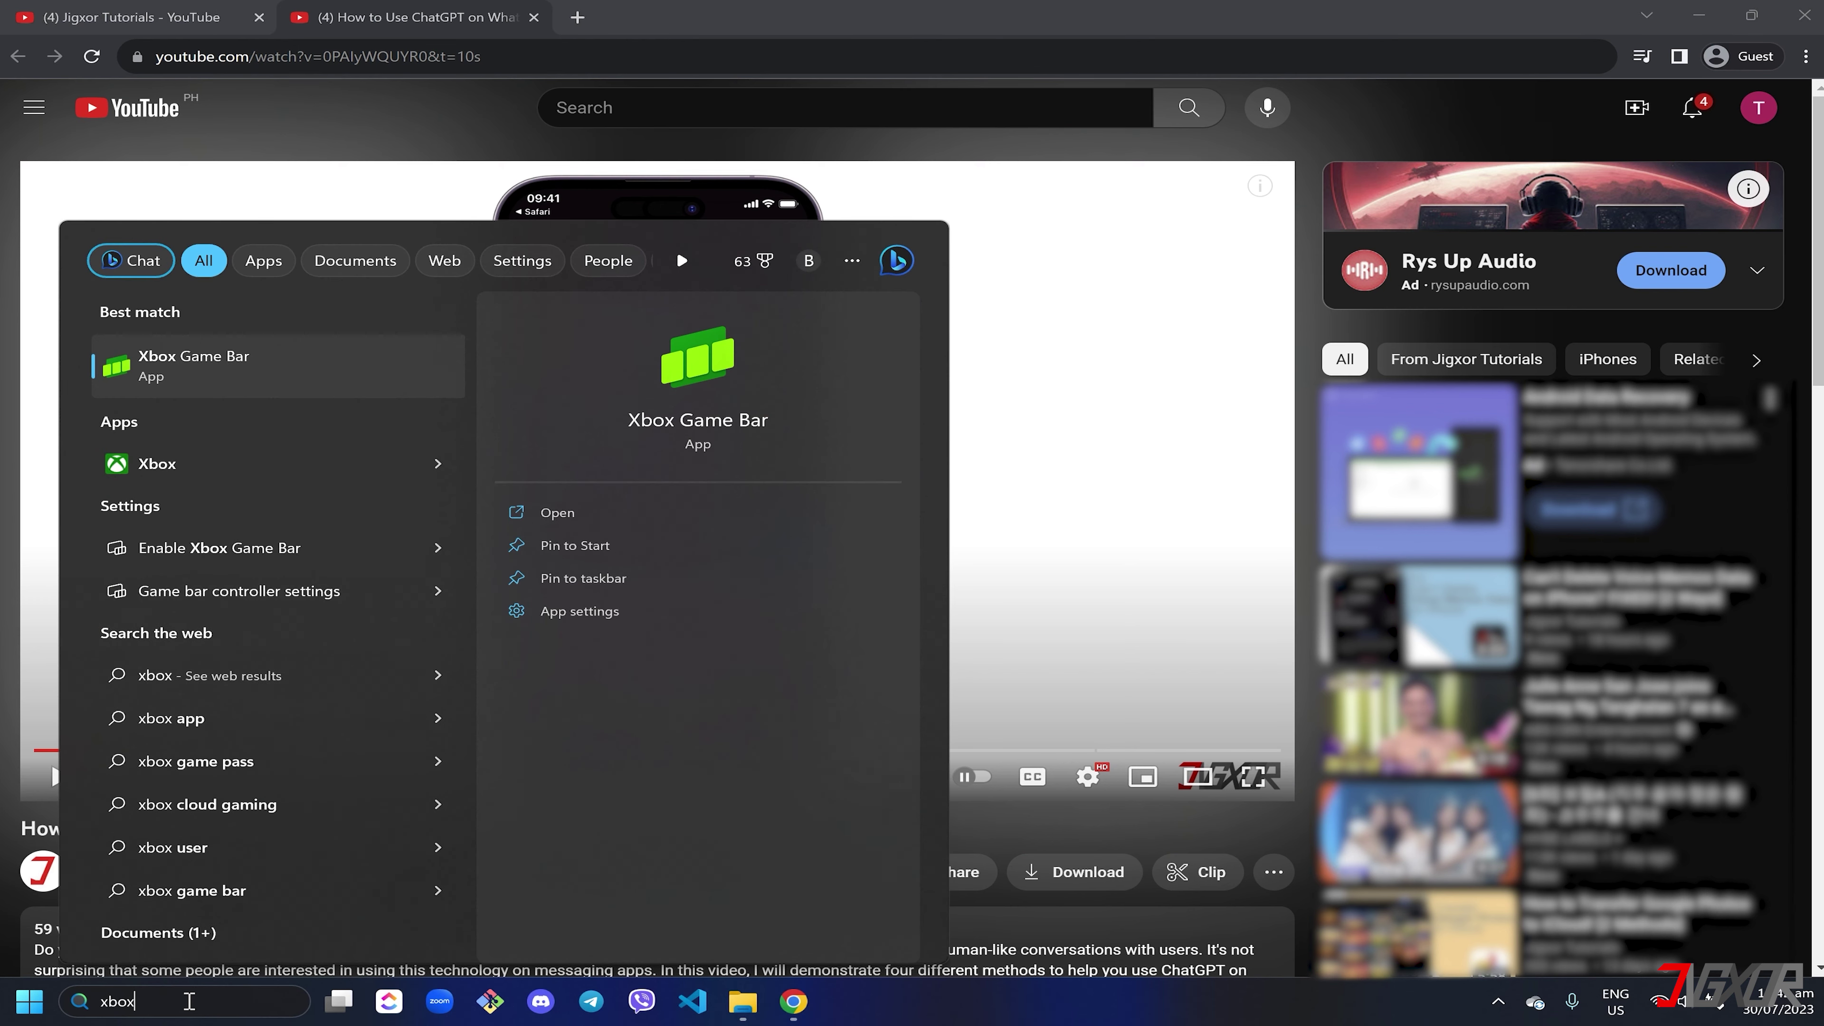
{"action": "left_click", "coordinate": [309, 385]}
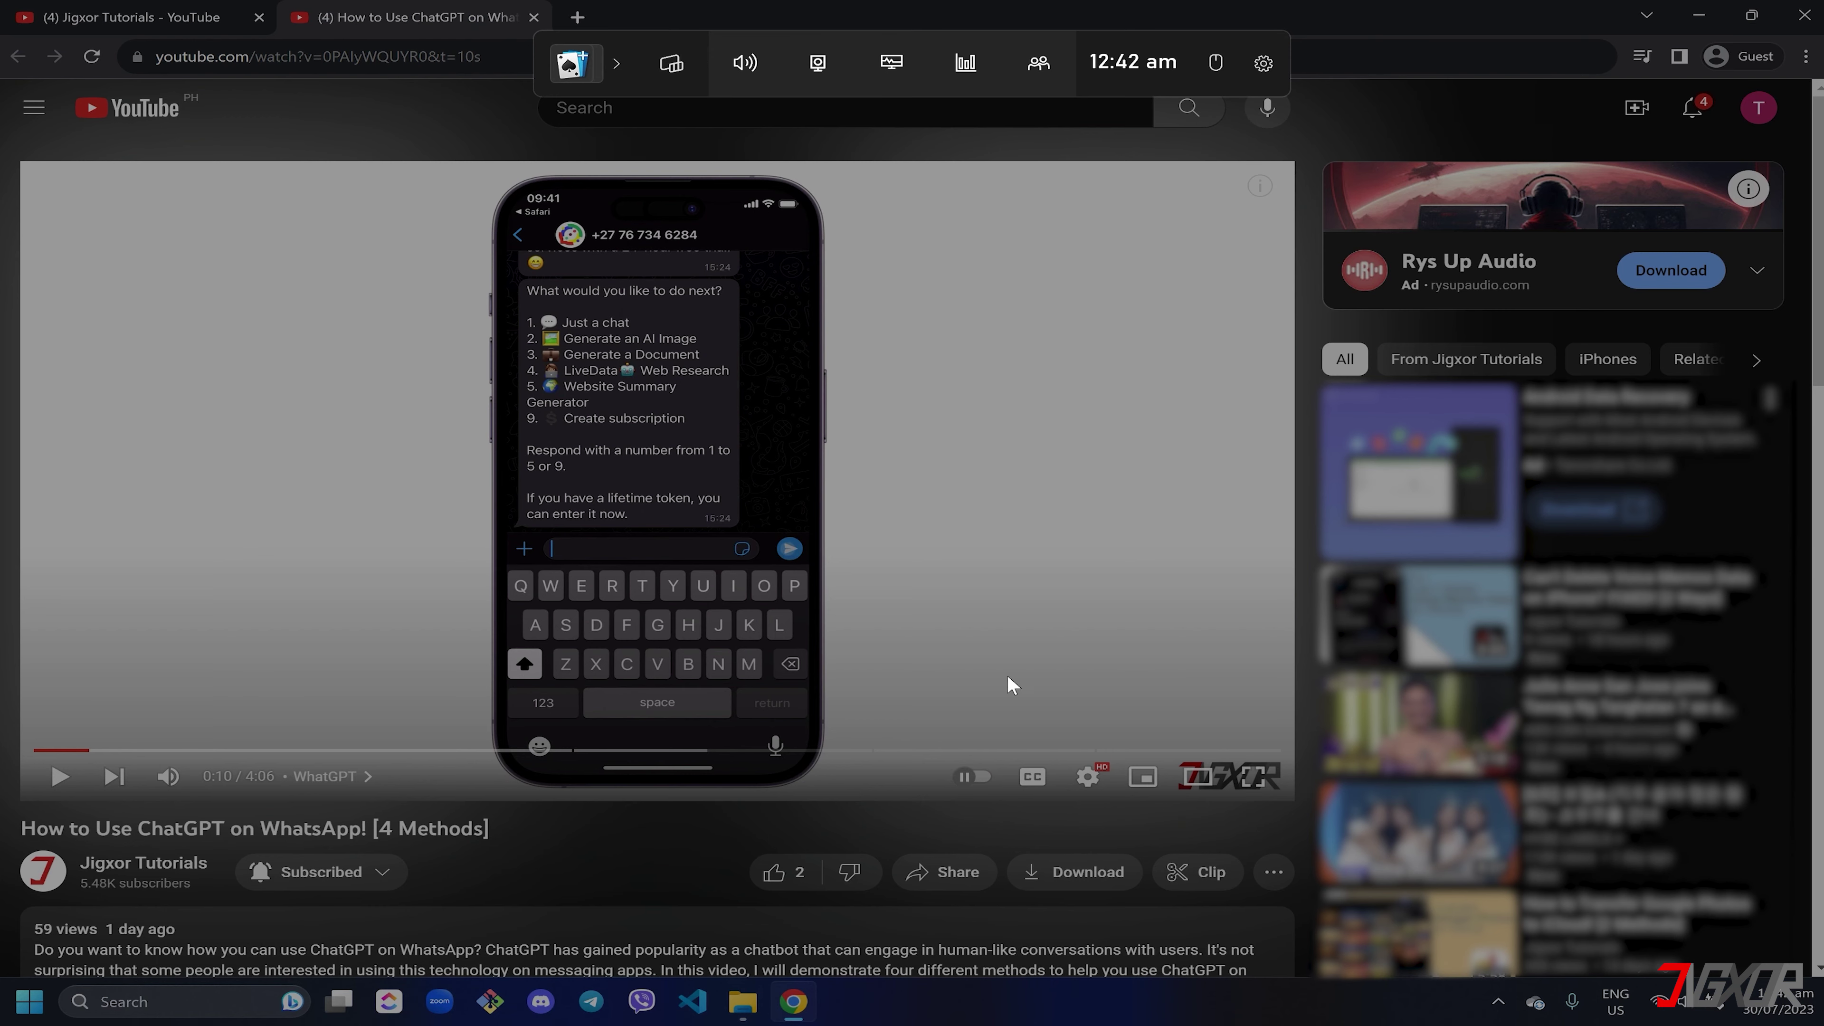
{"action": "left_click", "coordinate": [824, 69]}
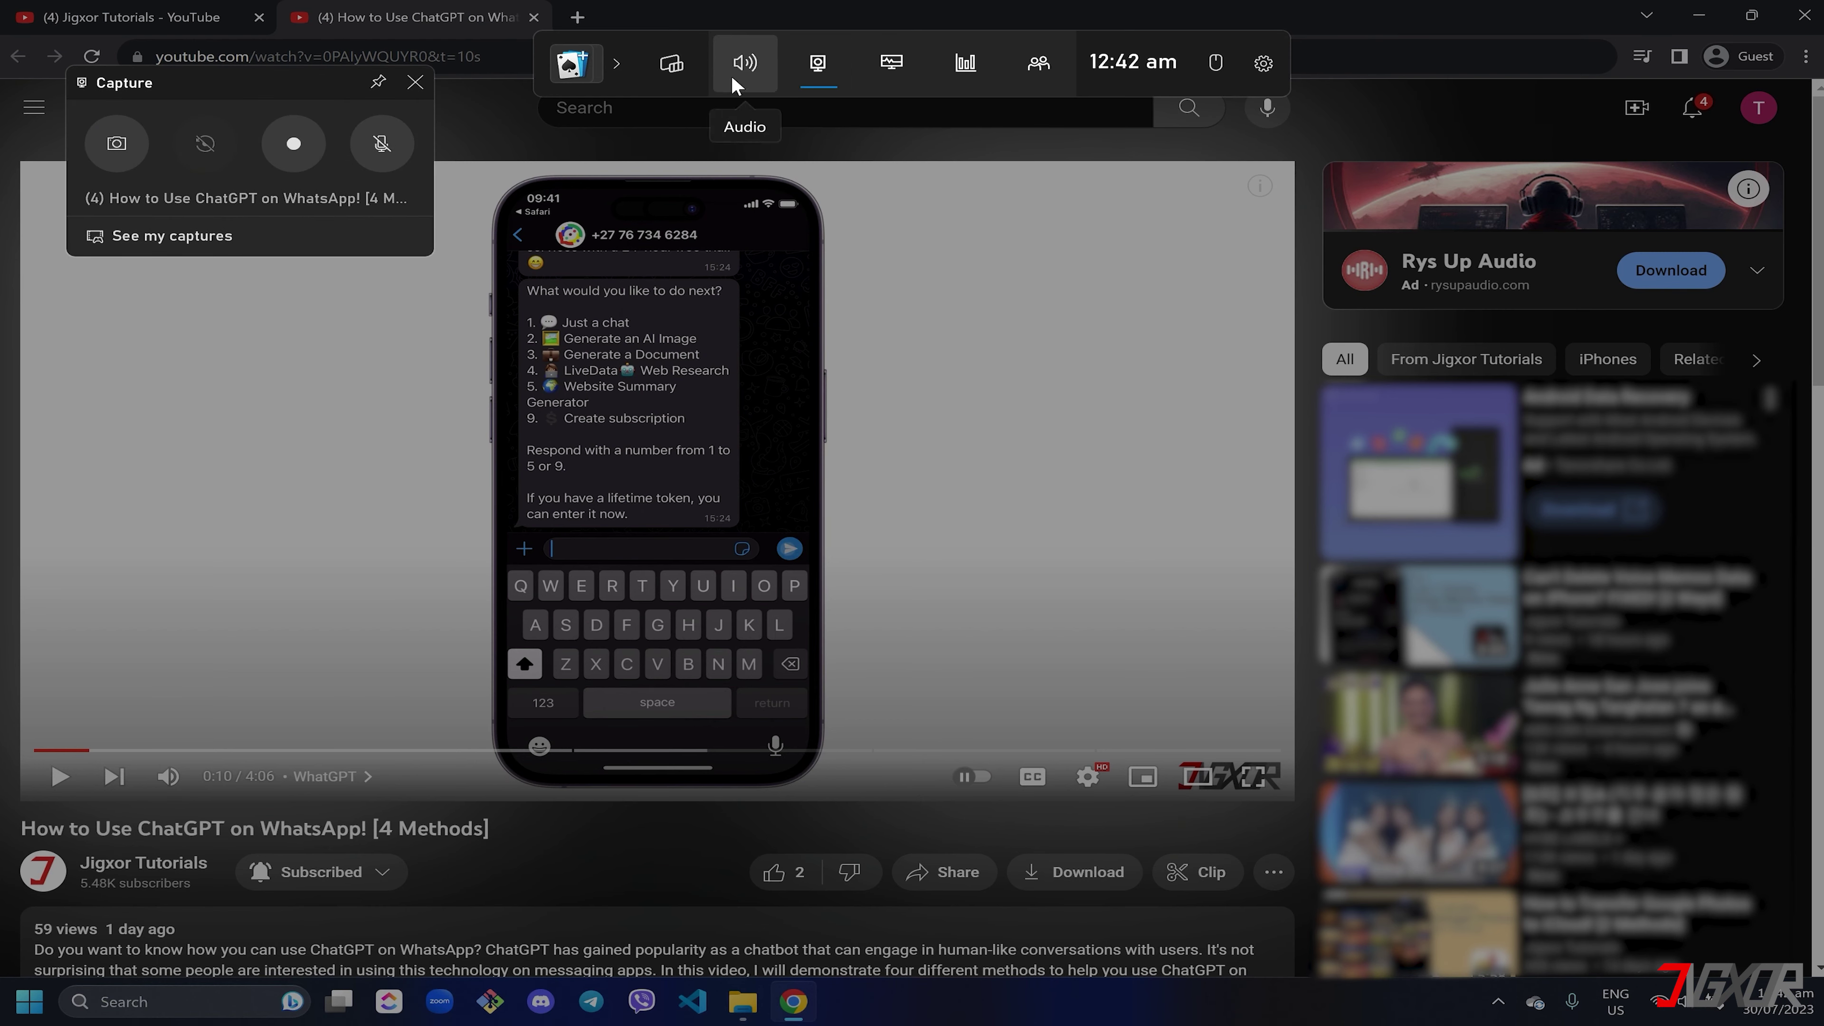
{"action": "left_click", "coordinate": [382, 144]}
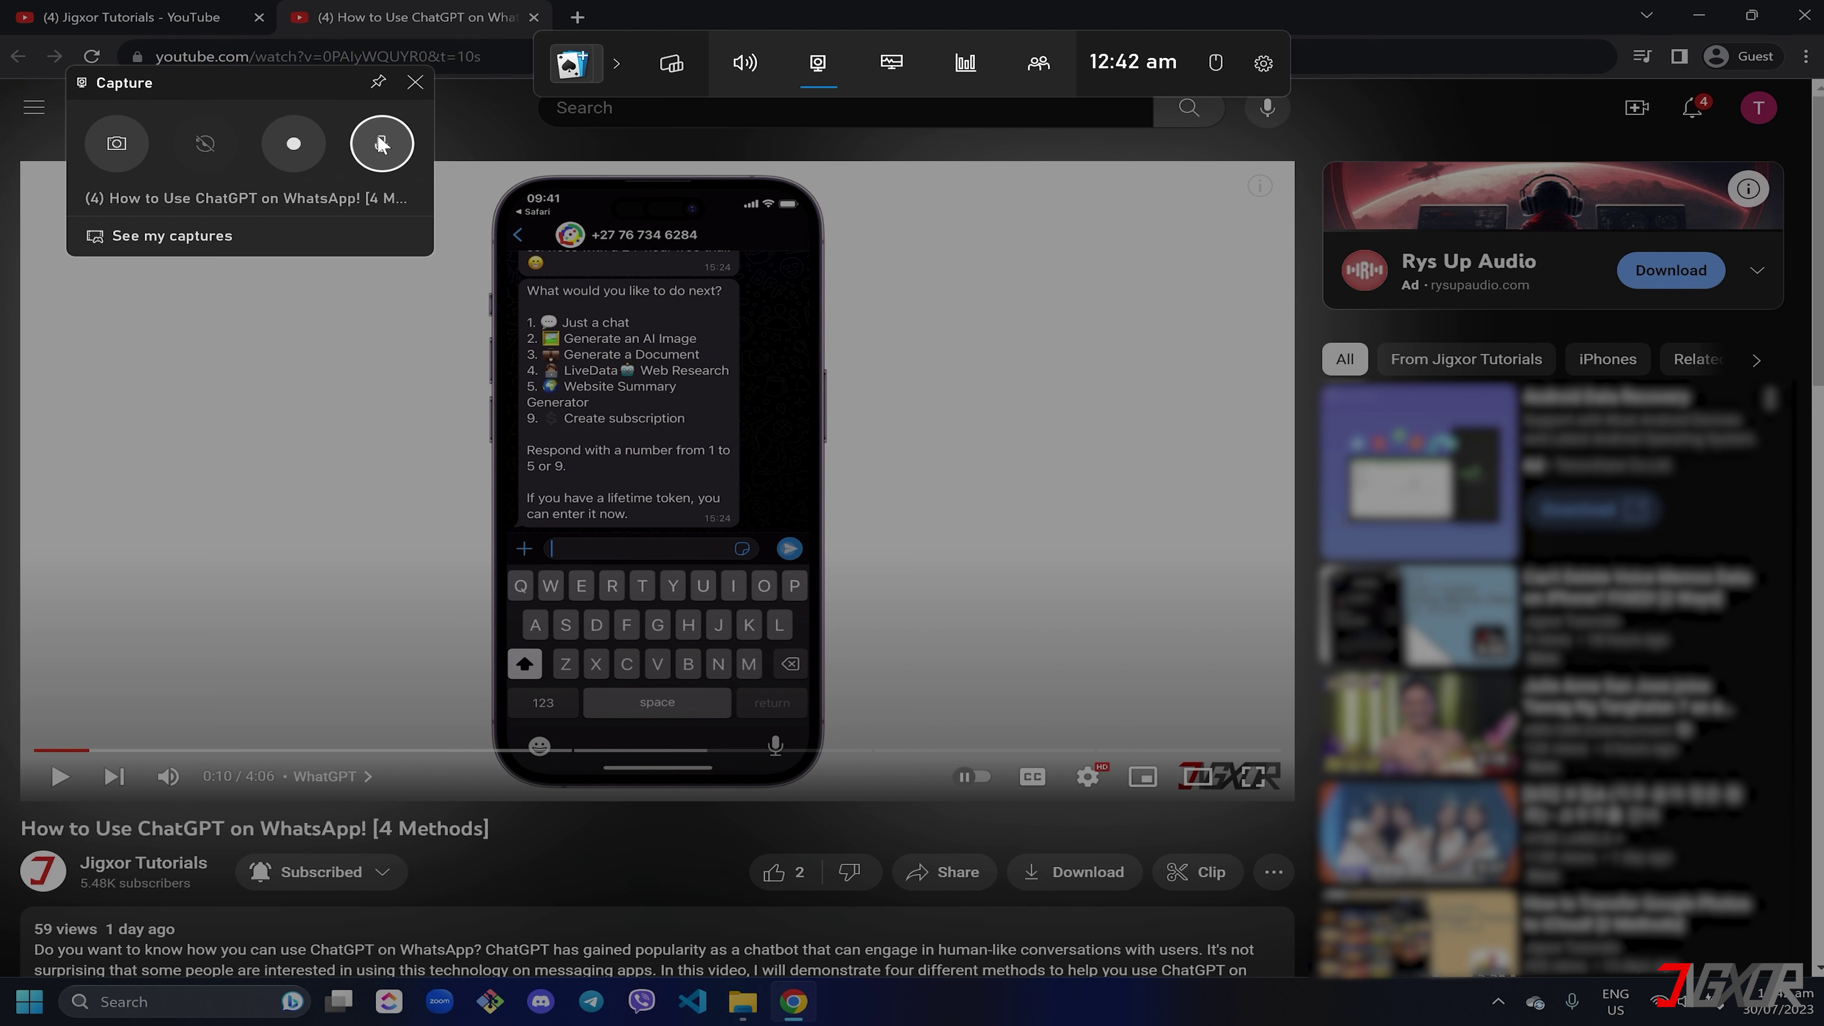
Record a game clip while browsing Jigxor Tutorials' VIDEOS and YouTube Home, then stop it
{"action": "left_click", "coordinate": [304, 145]}
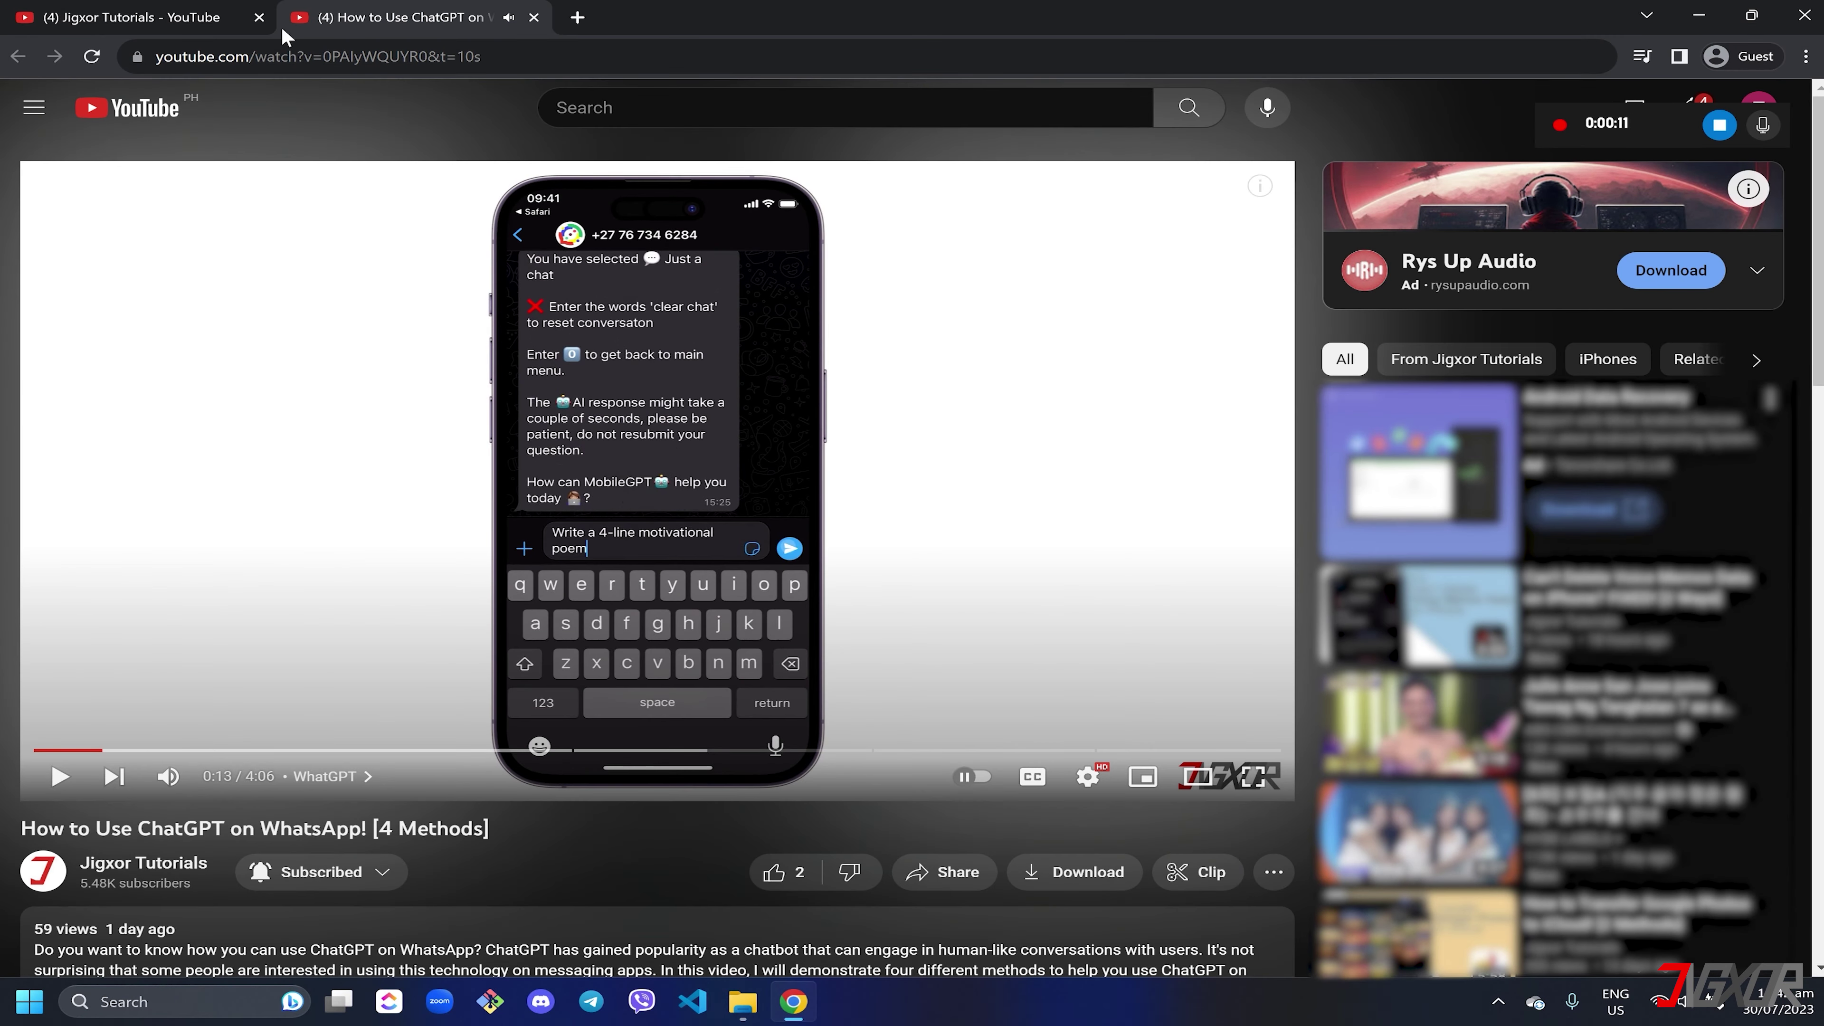
{"action": "left_click", "coordinate": [133, 17]}
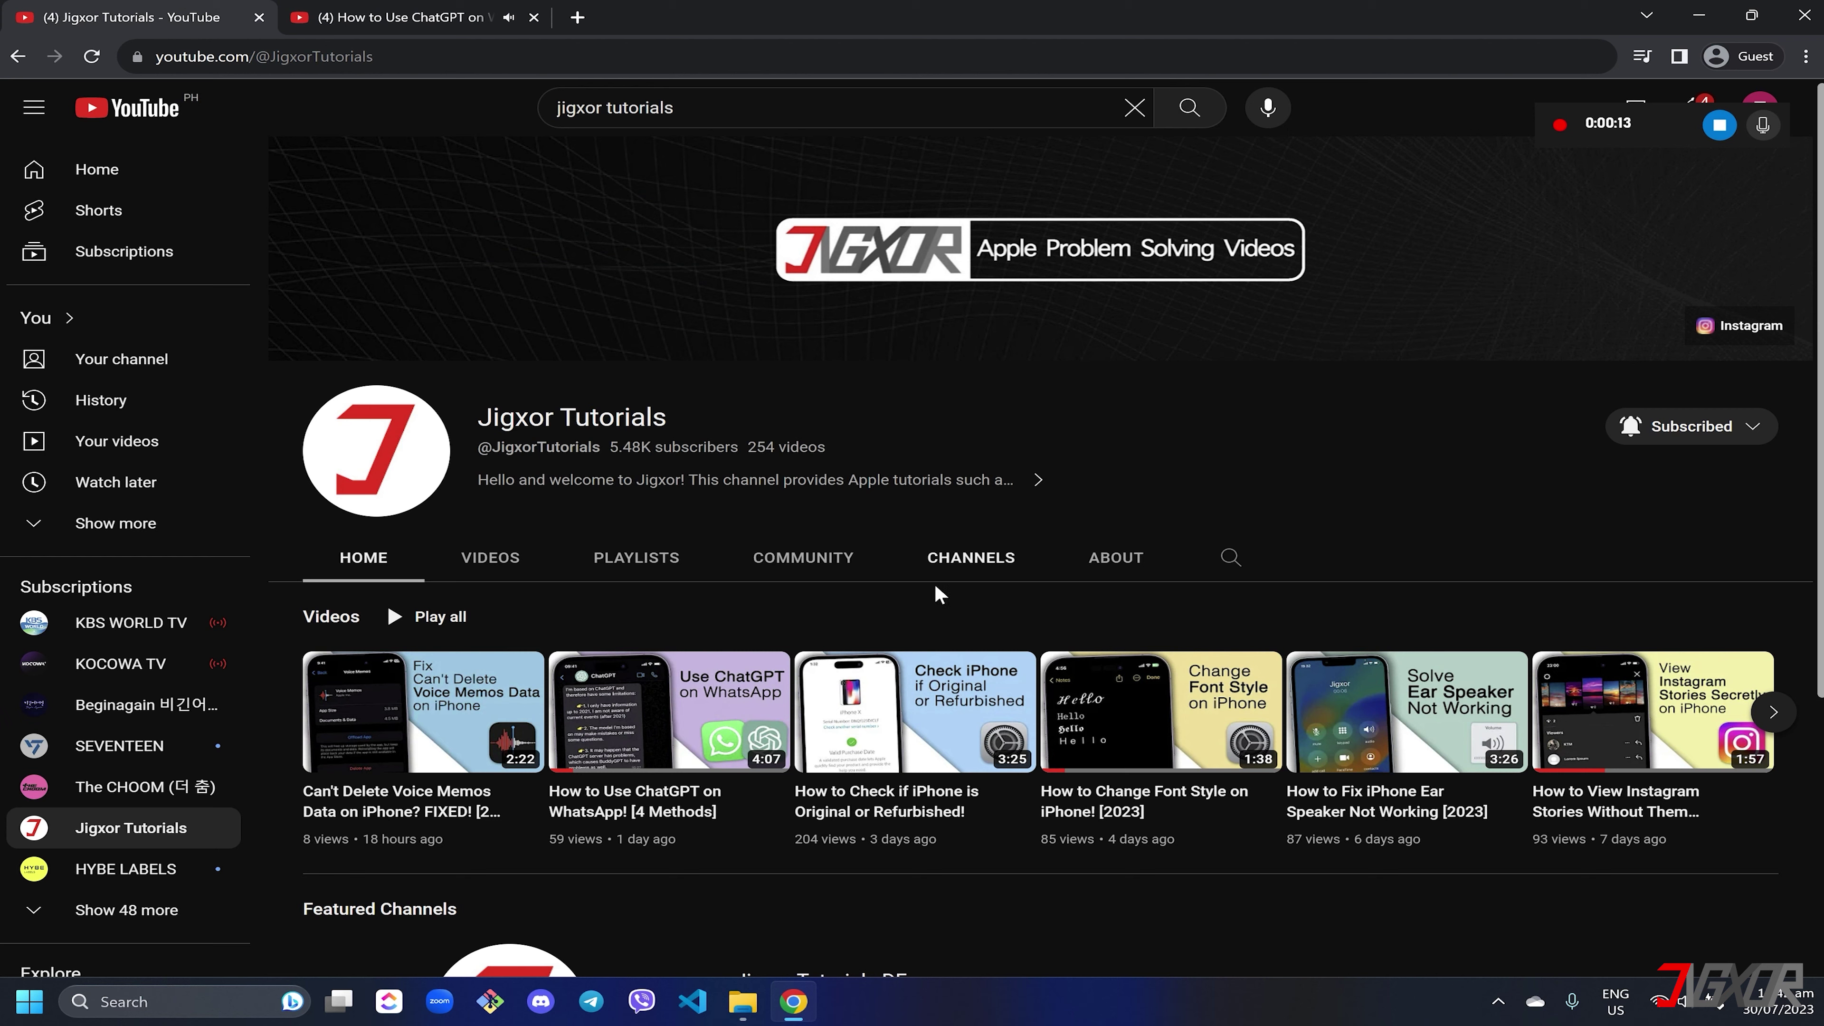
{"action": "scroll", "coordinate": [949, 600], "scroll_direction": "down", "scroll_amount": 3}
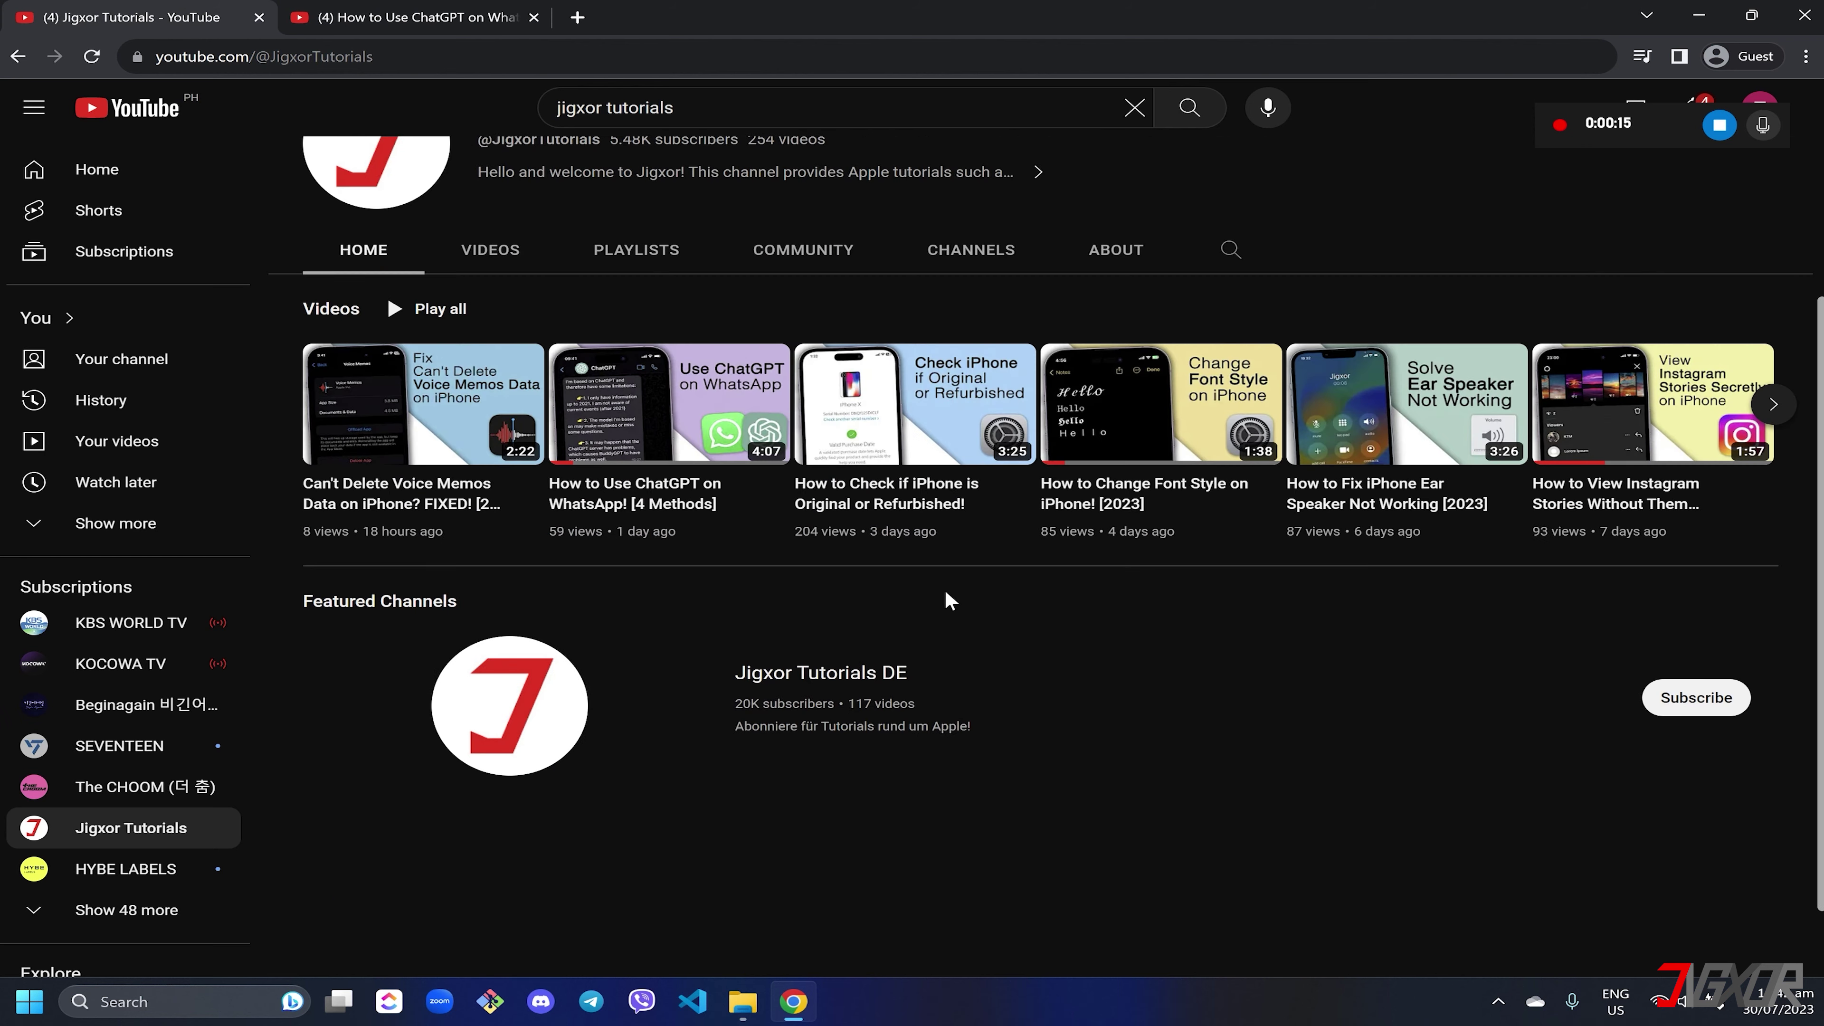
{"action": "scroll", "coordinate": [945, 601], "scroll_direction": "up", "scroll_amount": 3}
{"action": "left_click", "coordinate": [520, 559]}
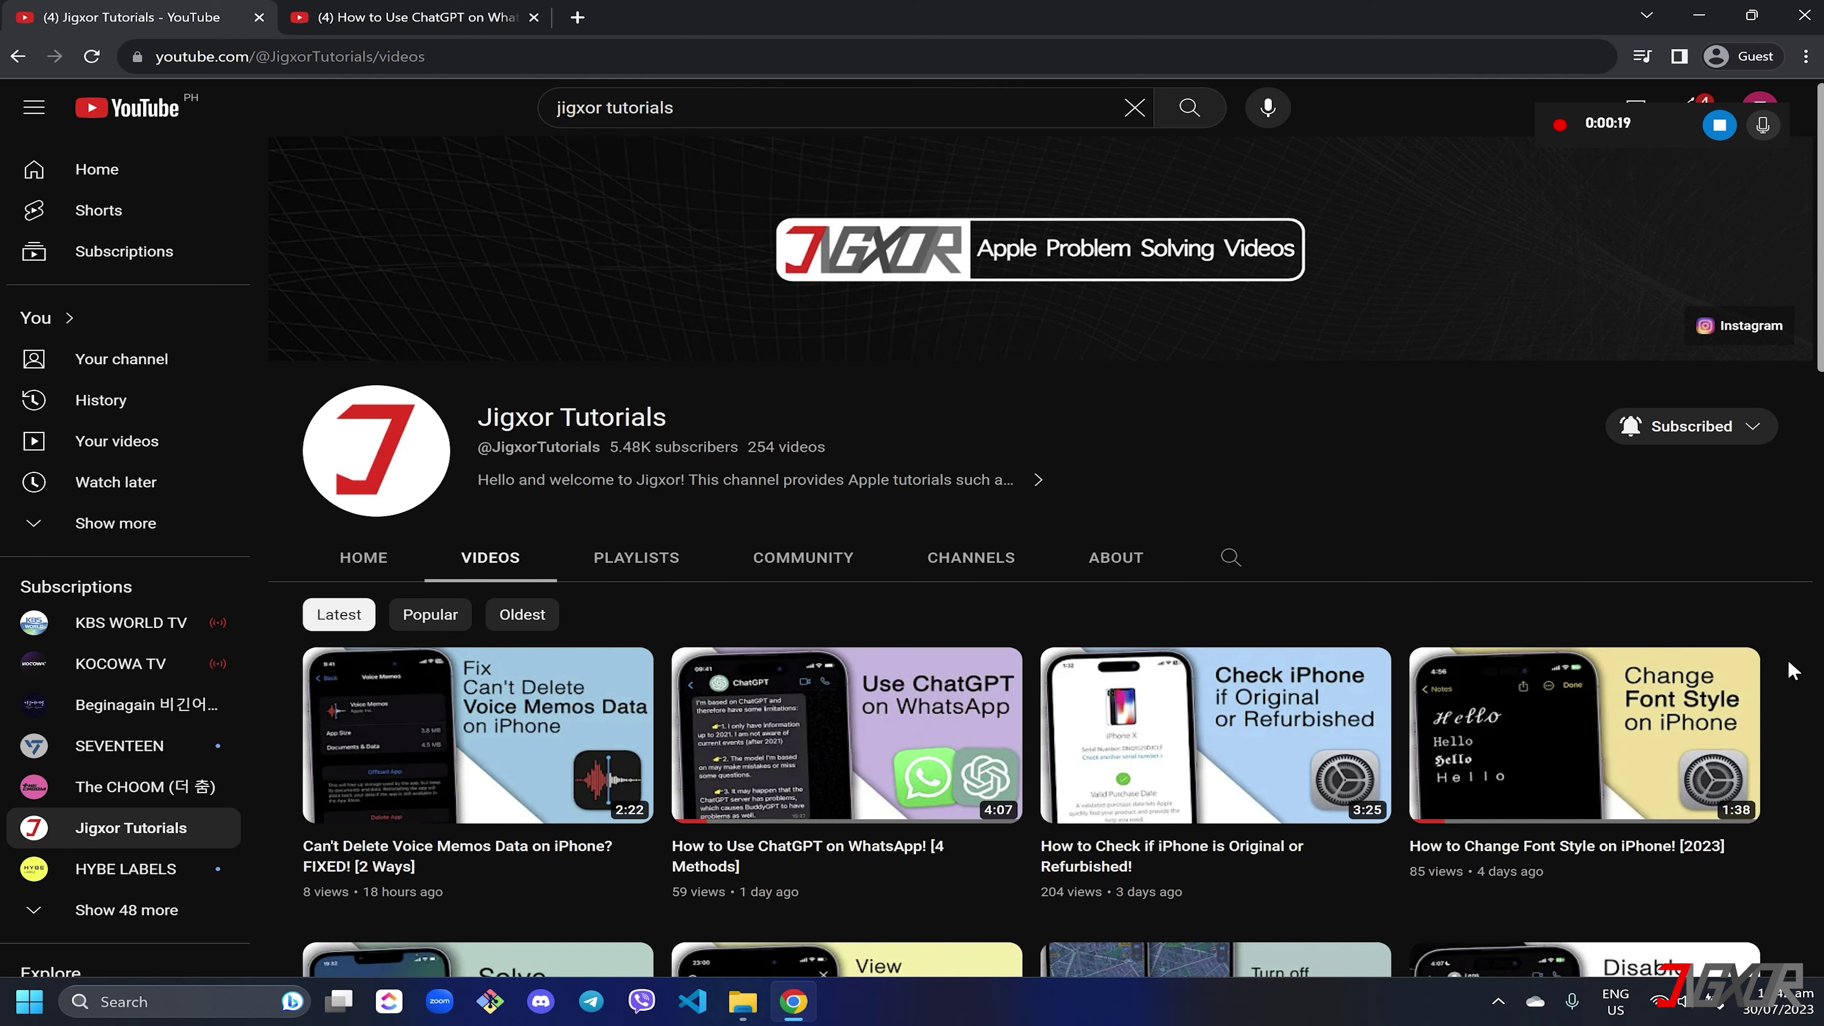
{"action": "scroll", "coordinate": [1793, 670], "scroll_direction": "down", "scroll_amount": 5}
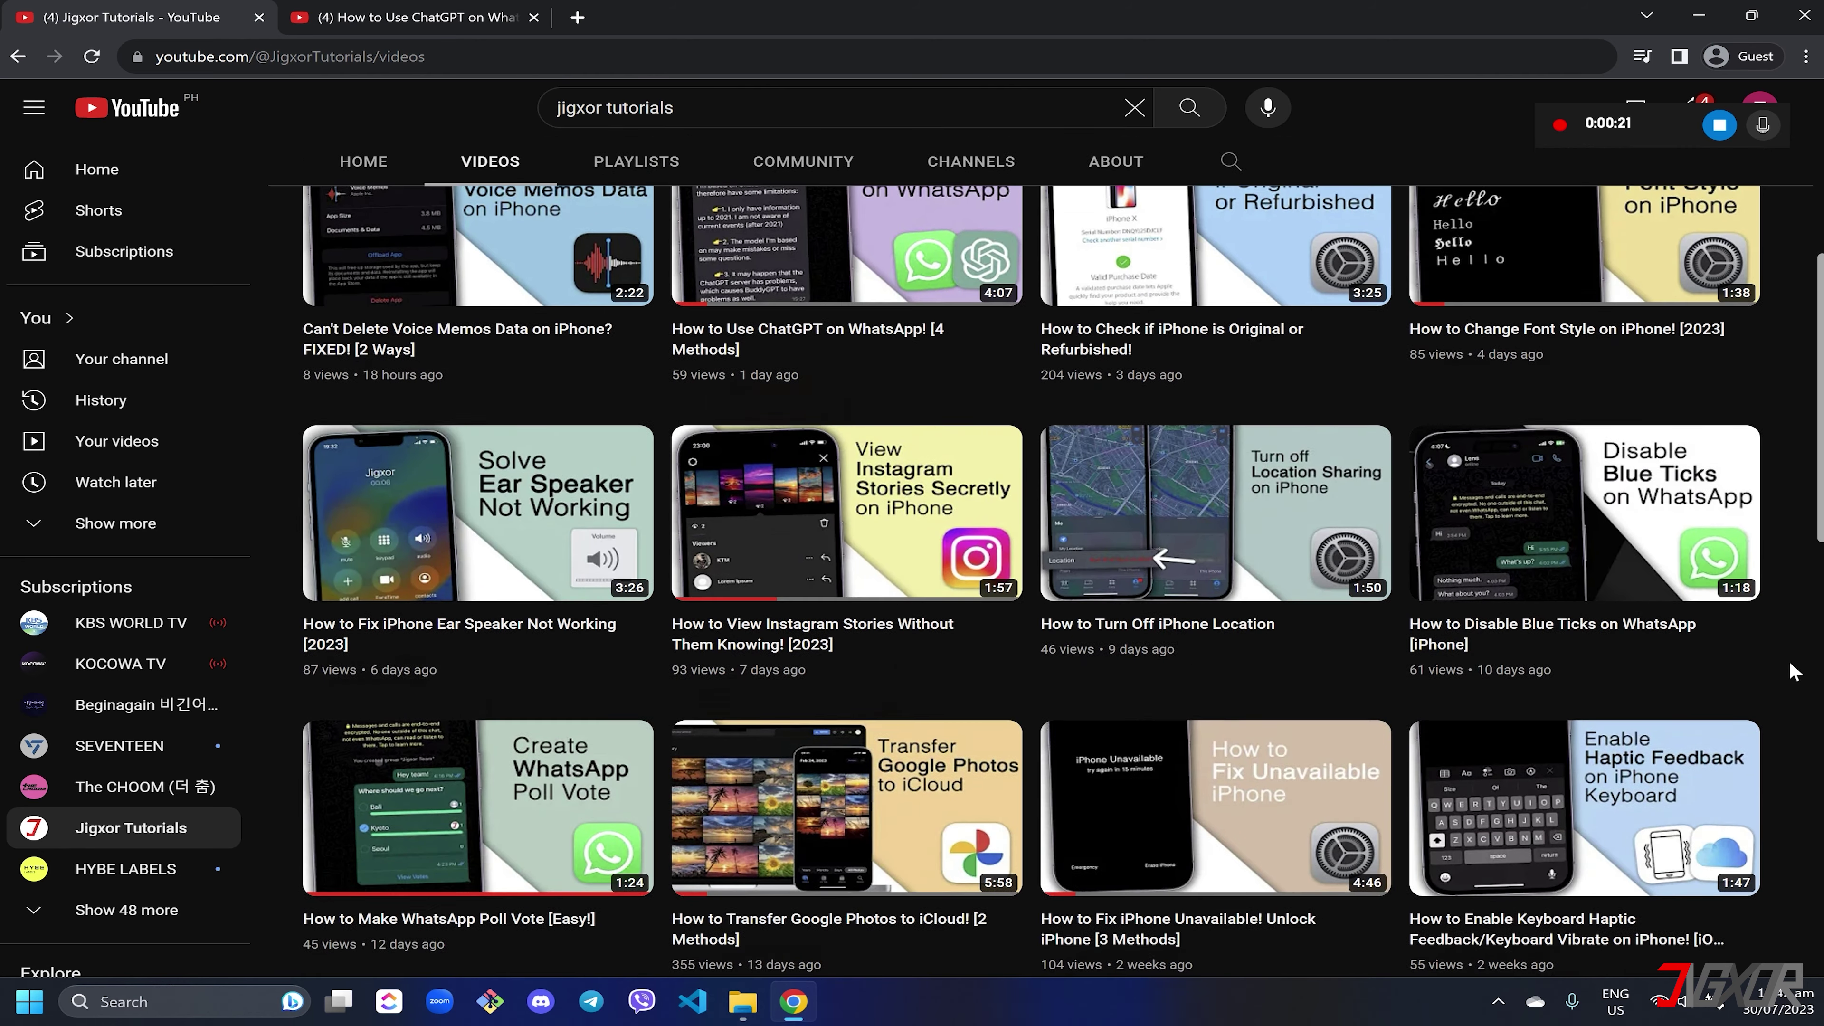
{"action": "left_click", "coordinate": [143, 172]}
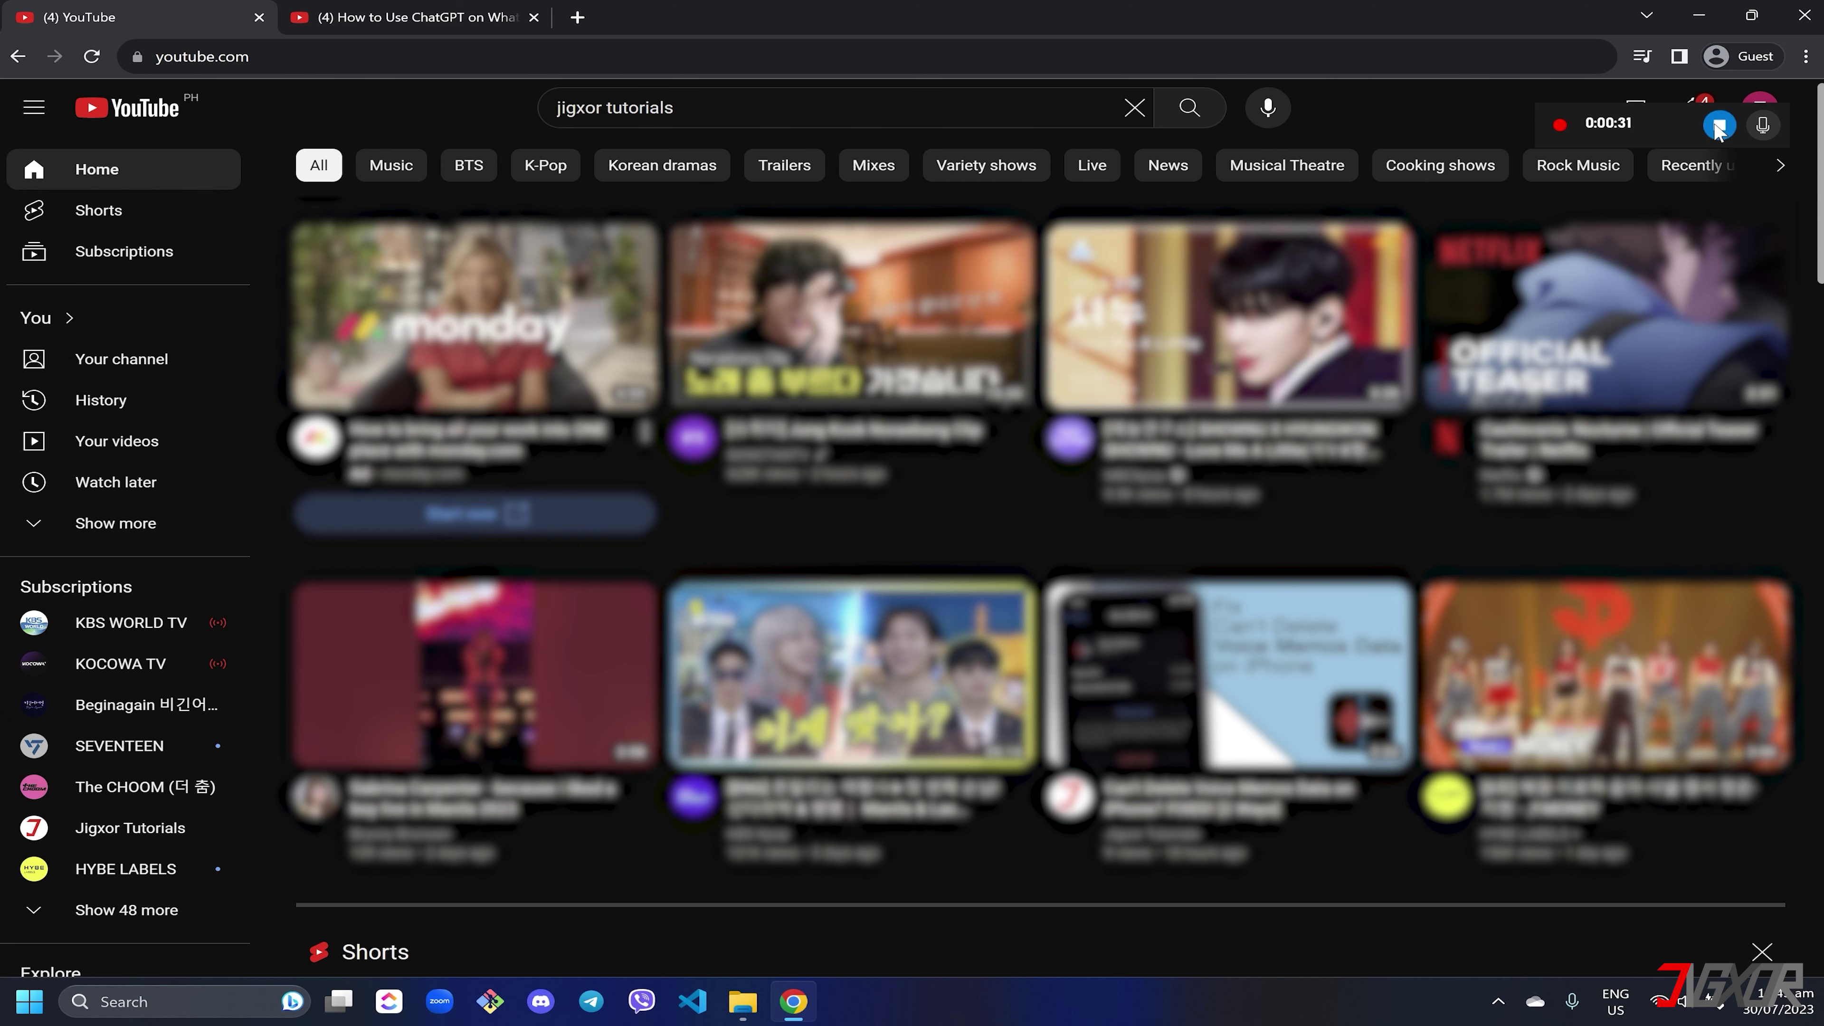
{"action": "left_click", "coordinate": [1719, 126]}
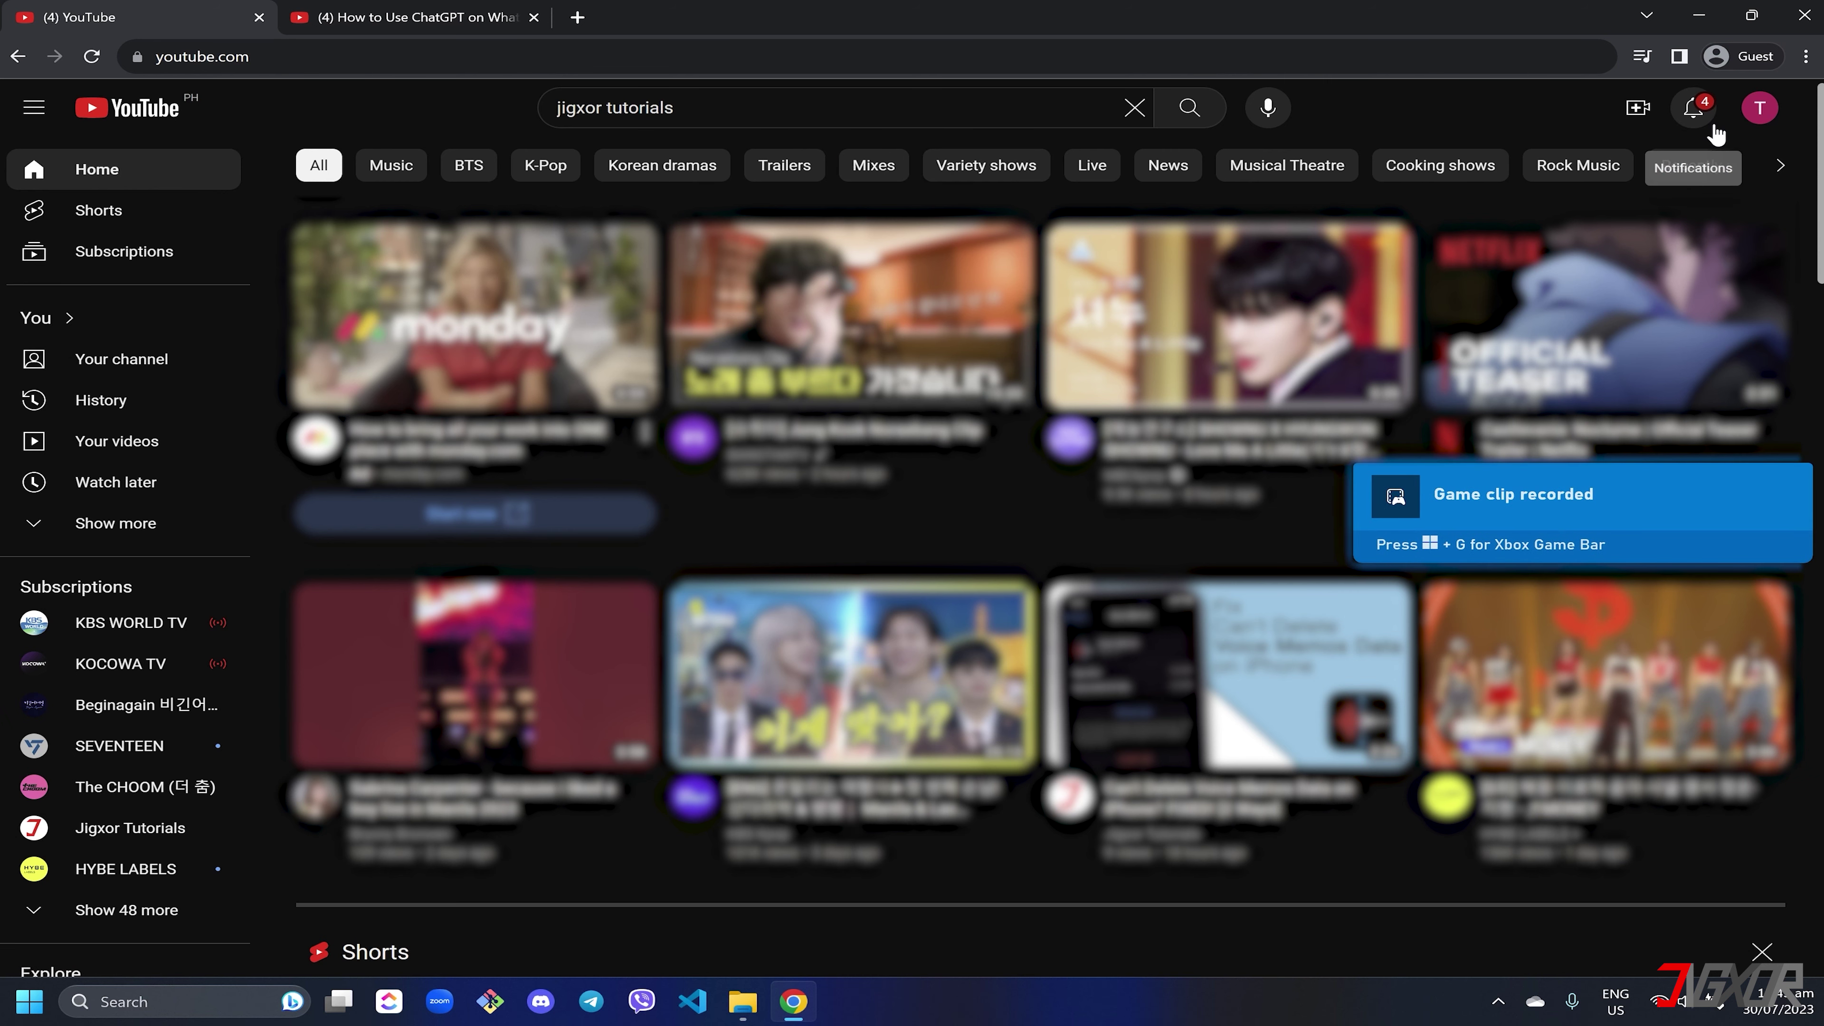
Minimize Chrome and open the Videos\Captures folder in File Explorer
{"action": "left_click", "coordinate": [1698, 18]}
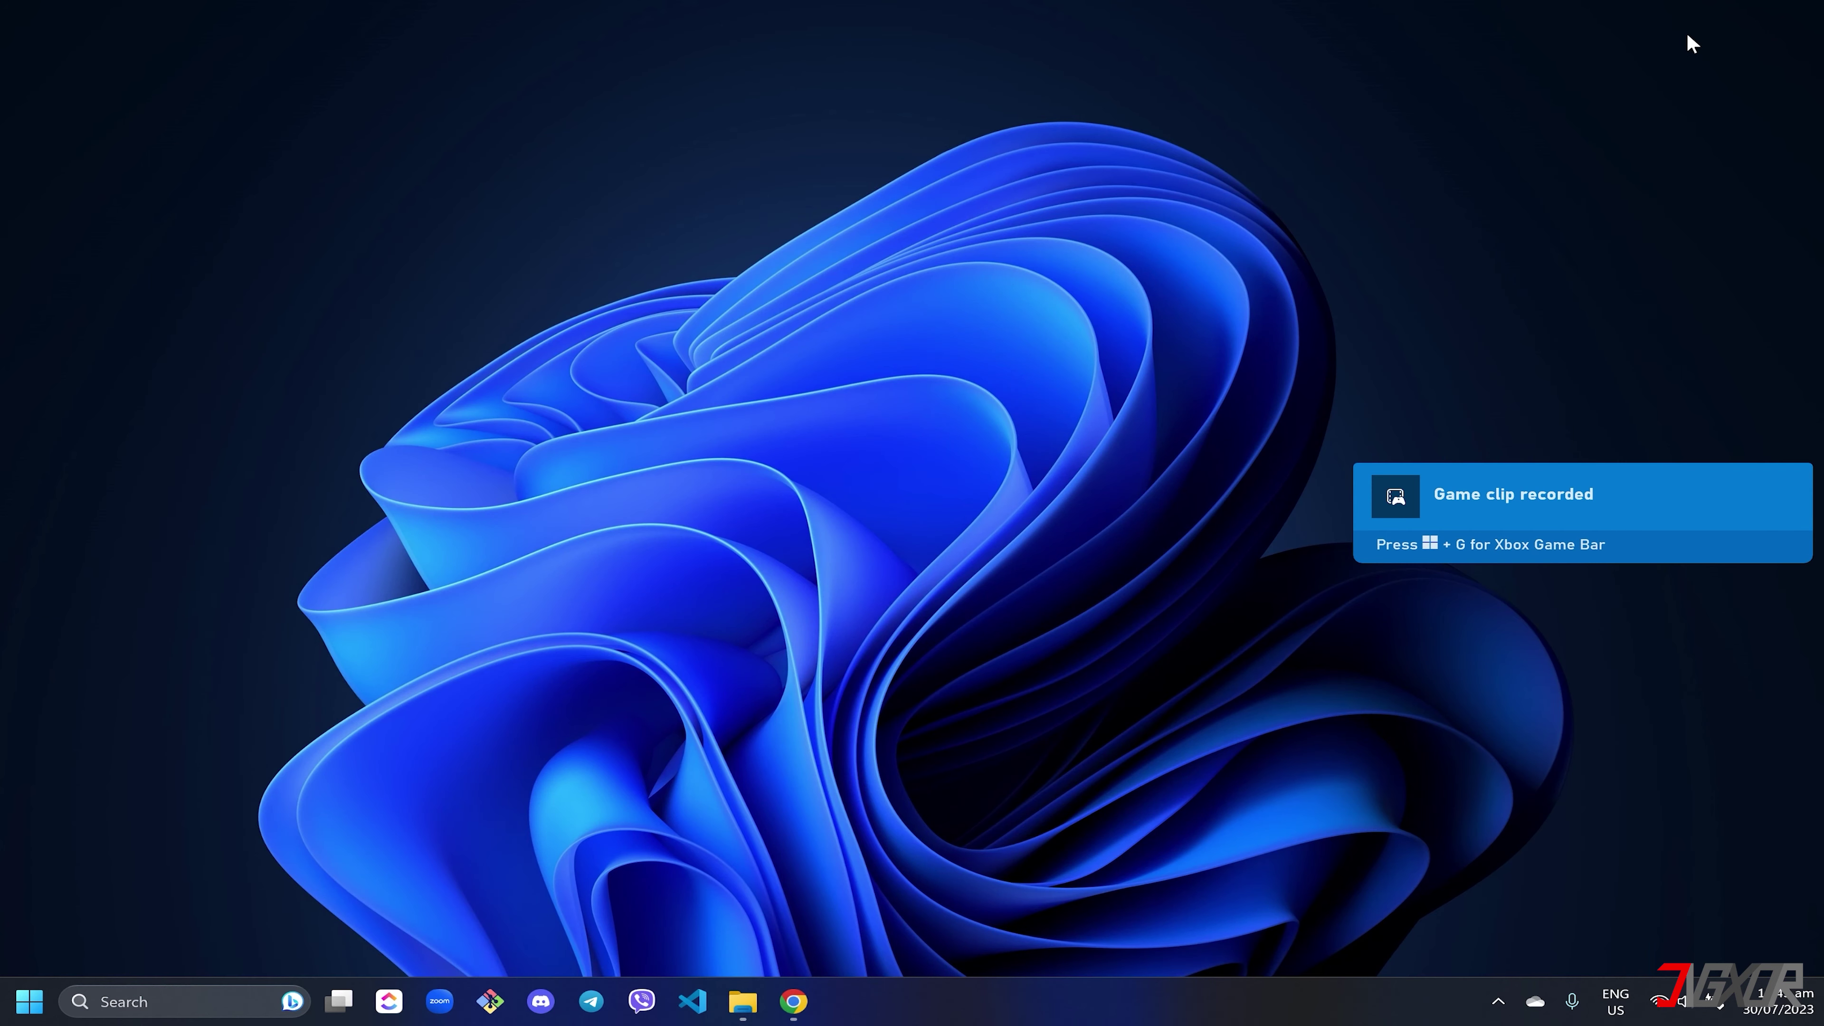
{"action": "left_click", "coordinate": [746, 1001]}
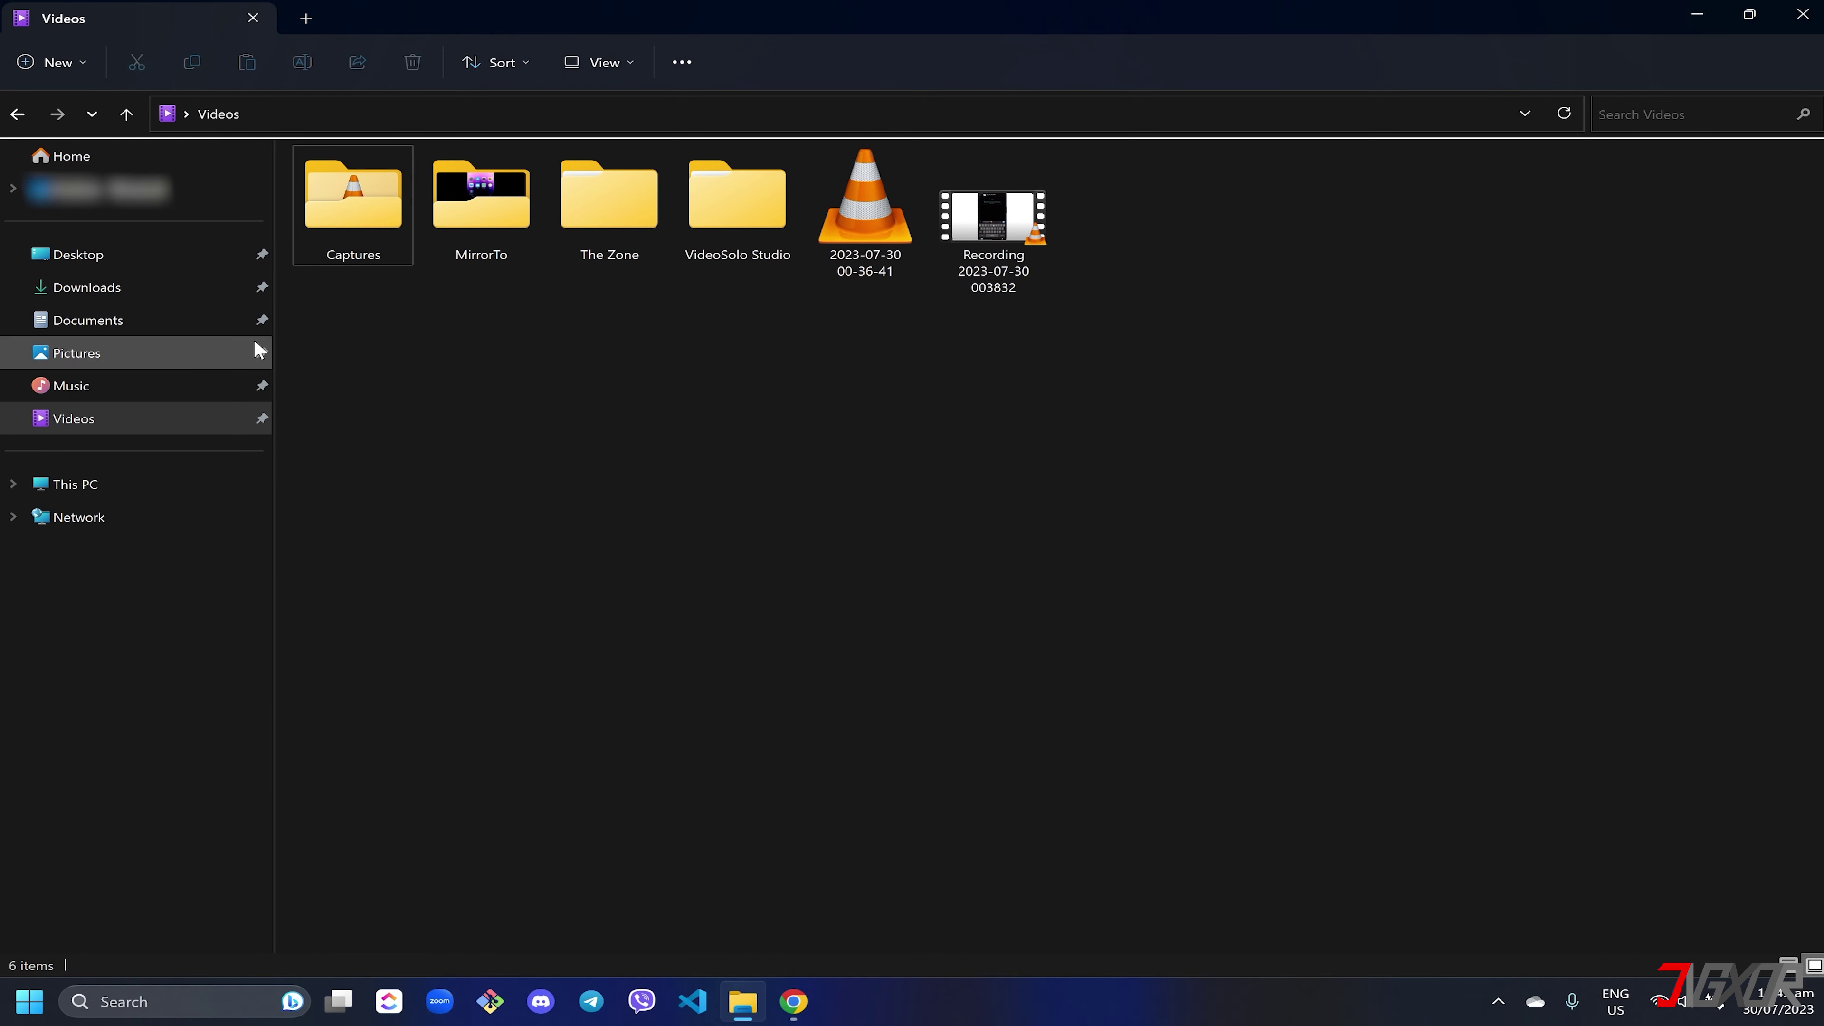
{"action": "double_click", "coordinate": [349, 229]}
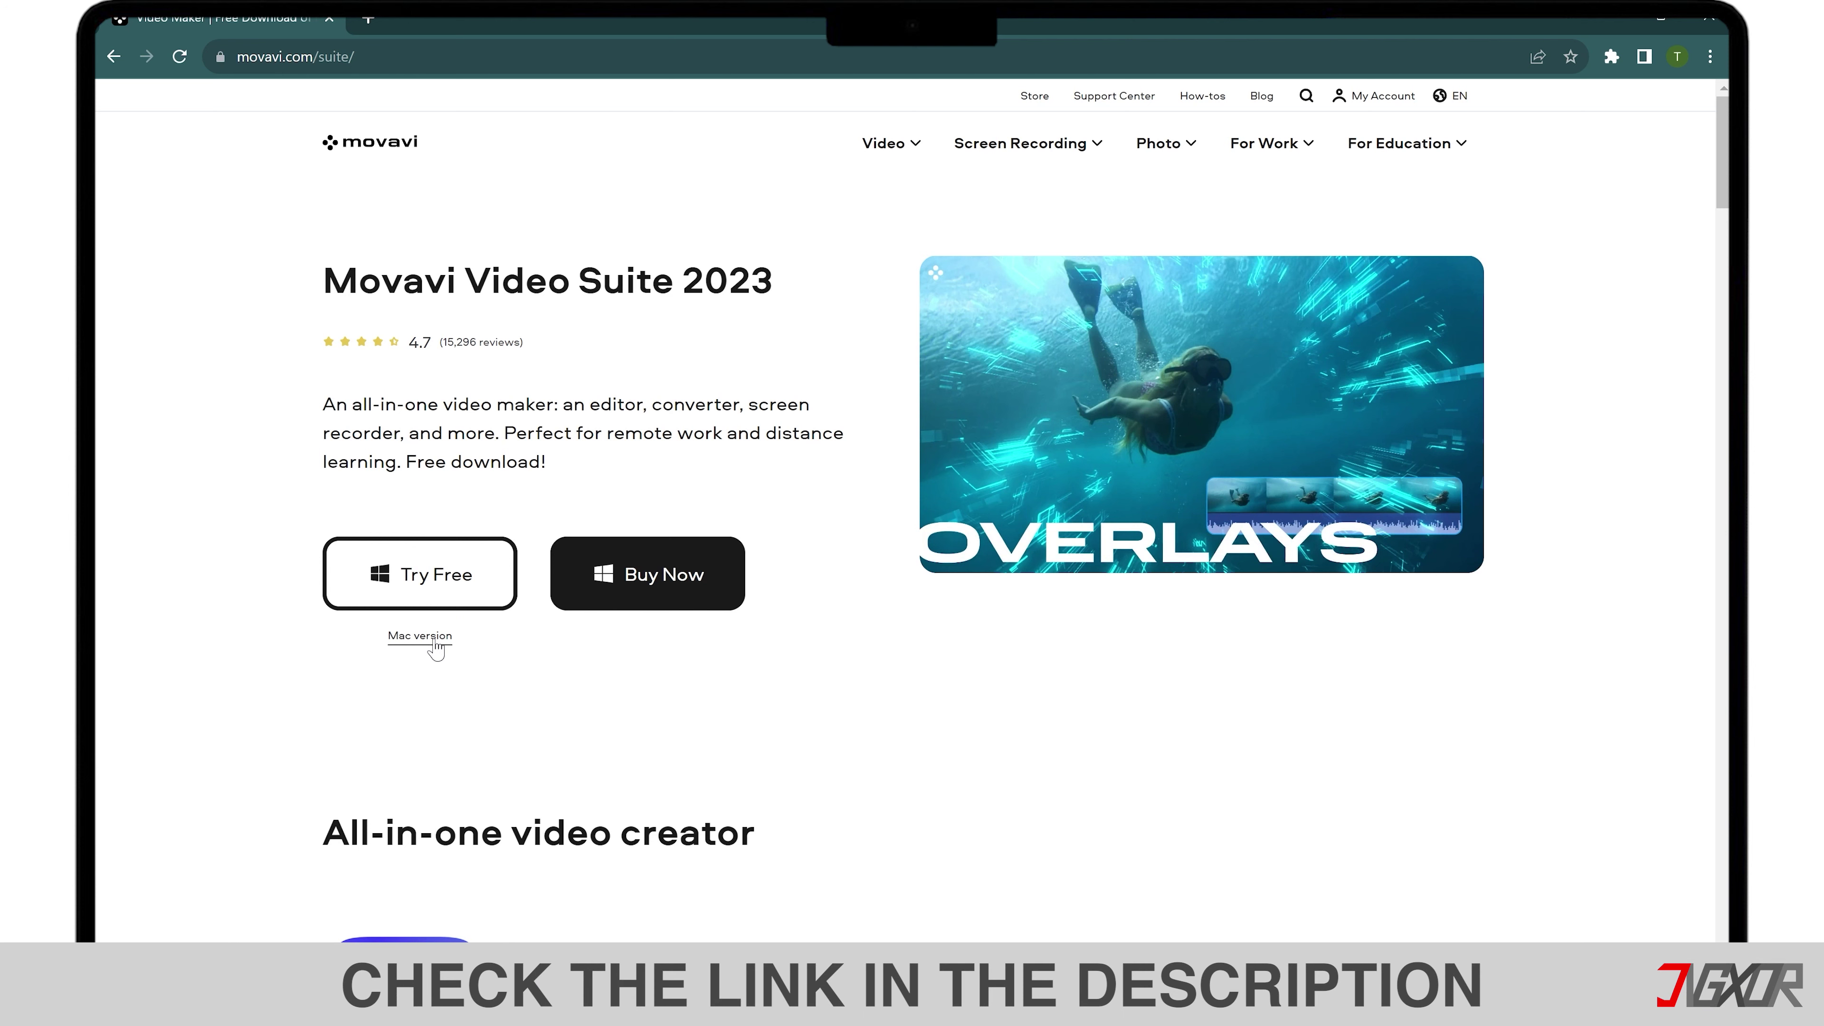
Switch movavi.com to Deutsch, download the free Video Suite trial and run the installer
{"action": "left_click", "coordinate": [1461, 96]}
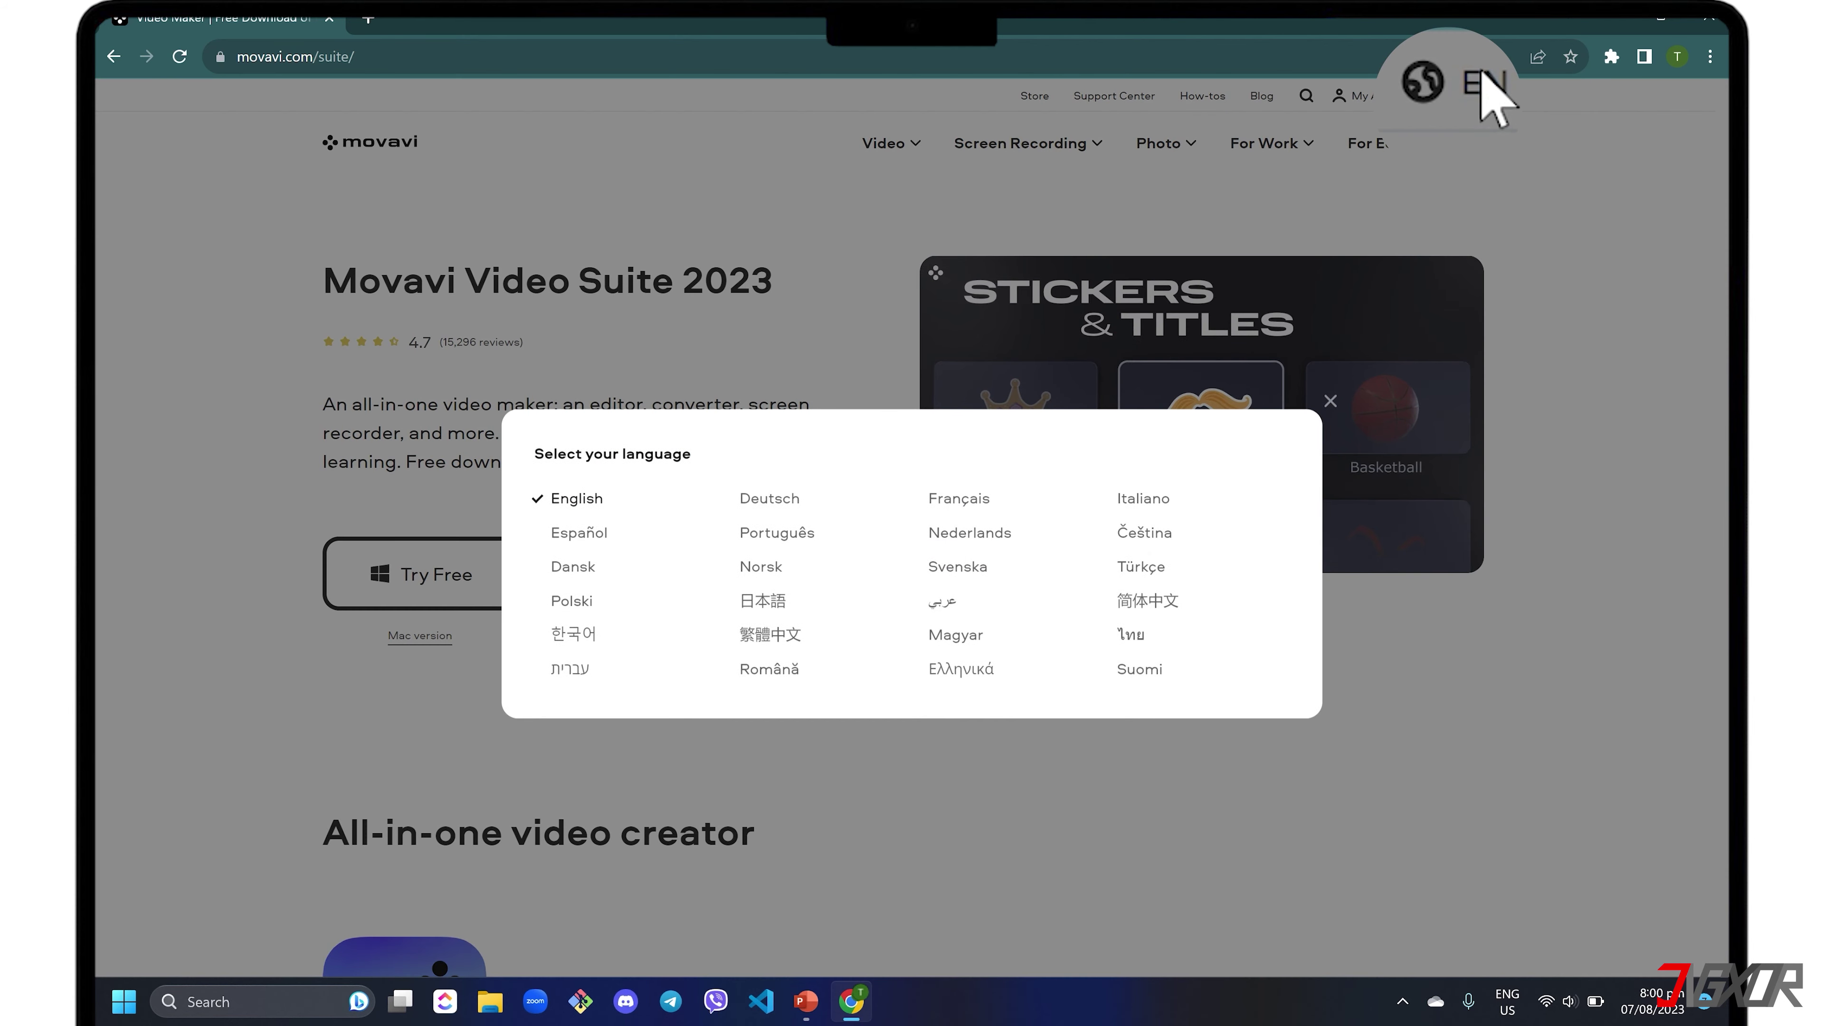
{"action": "left_click", "coordinate": [790, 510]}
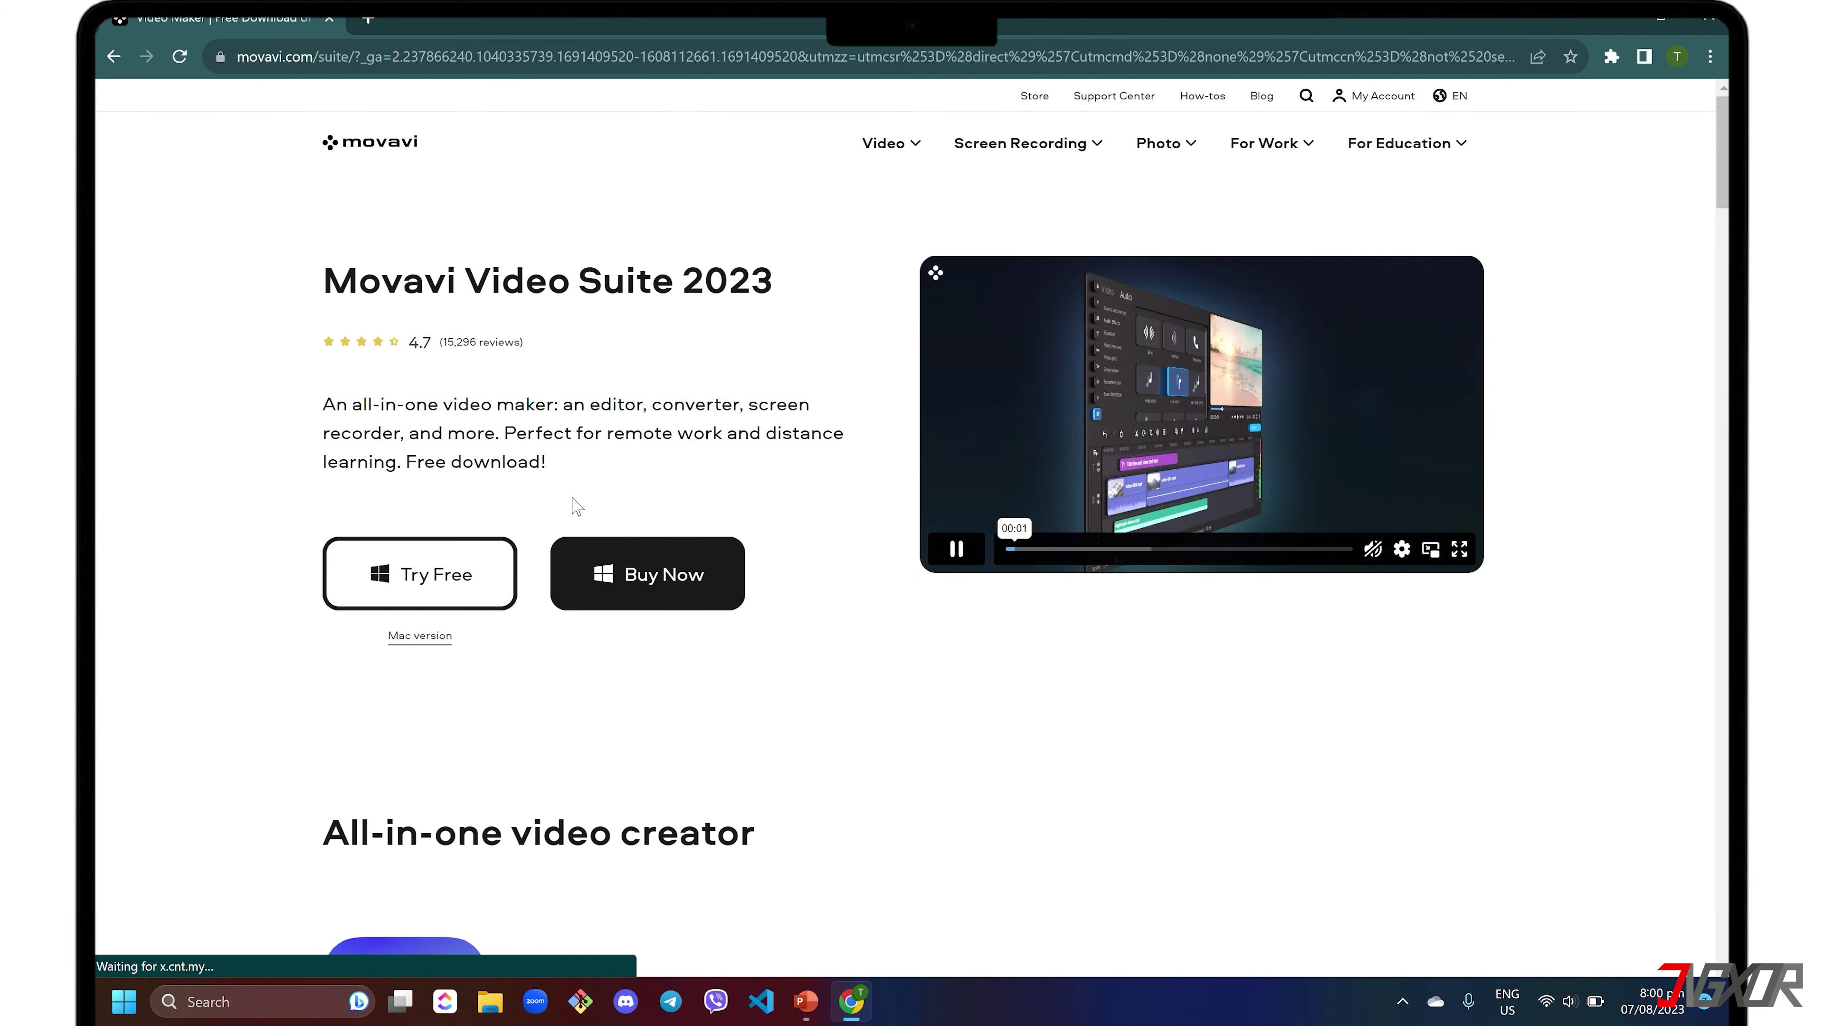
{"action": "left_click", "coordinate": [443, 581]}
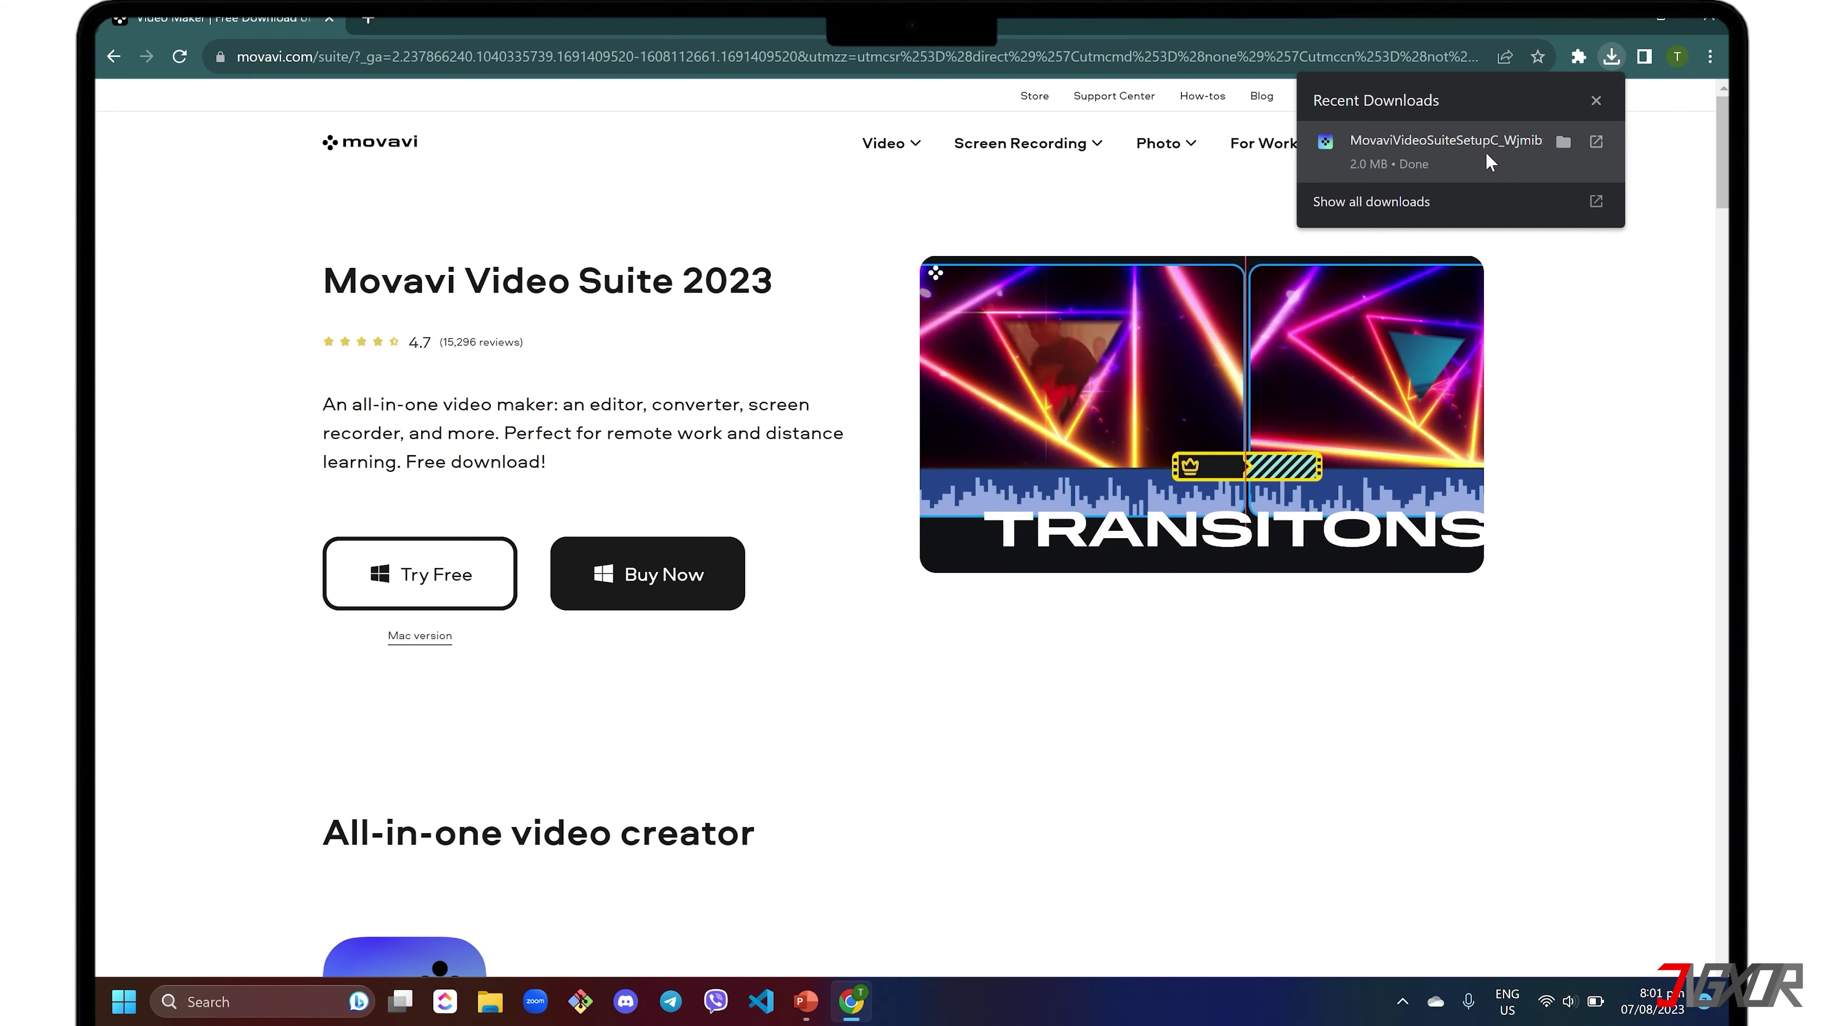
{"action": "left_click", "coordinate": [1487, 150]}
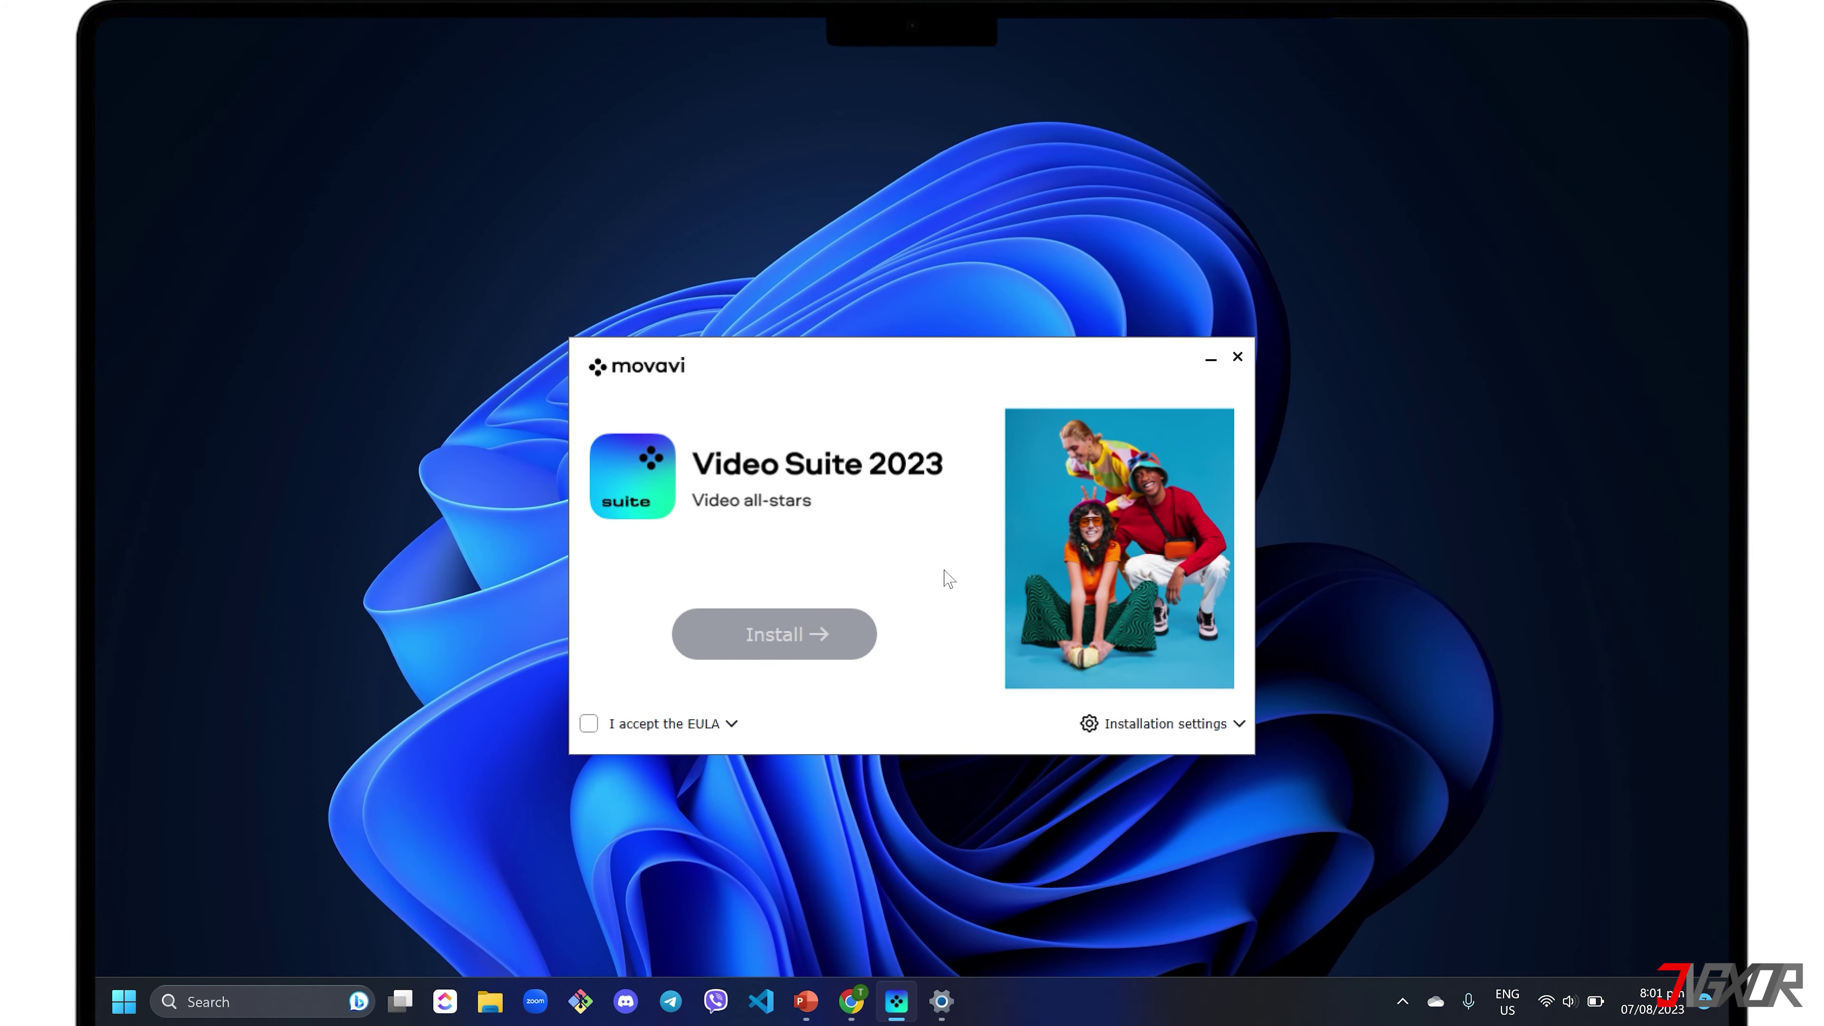
Accept the EULA, install Video Suite 2023 and launch Record computer screen
{"action": "left_click", "coordinate": [589, 724]}
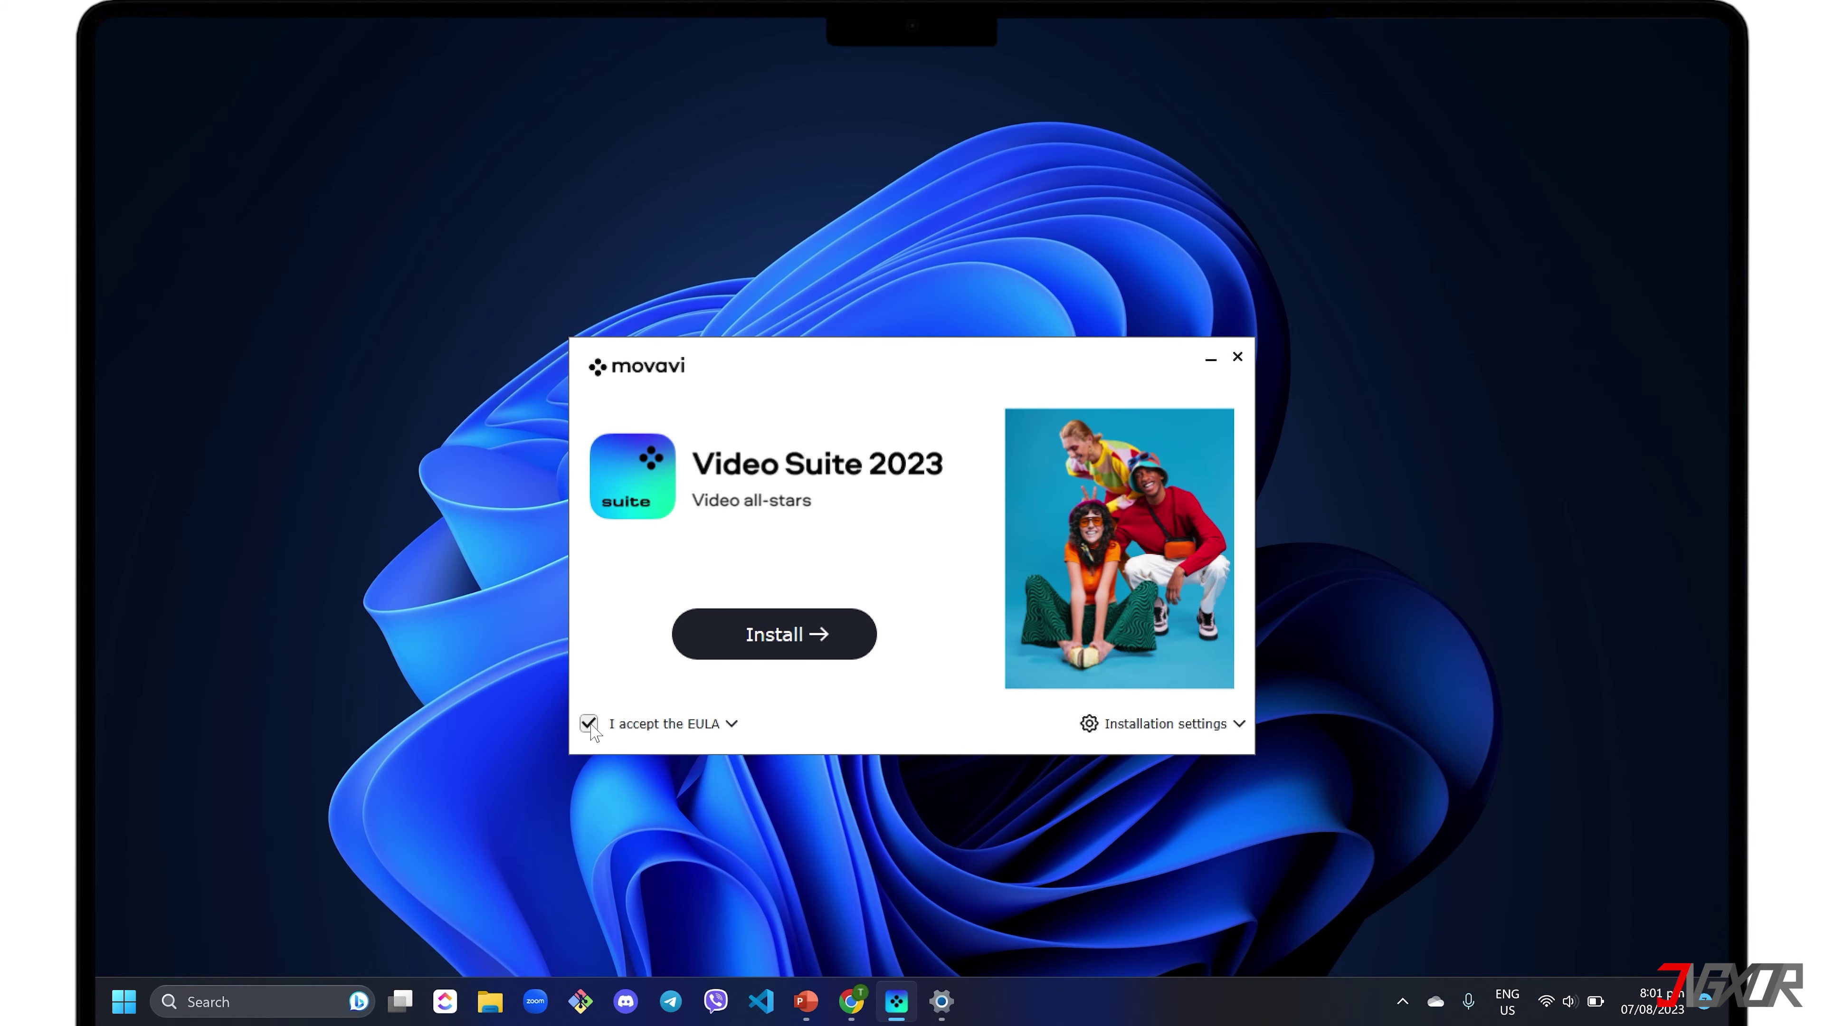
{"action": "left_click", "coordinate": [764, 636]}
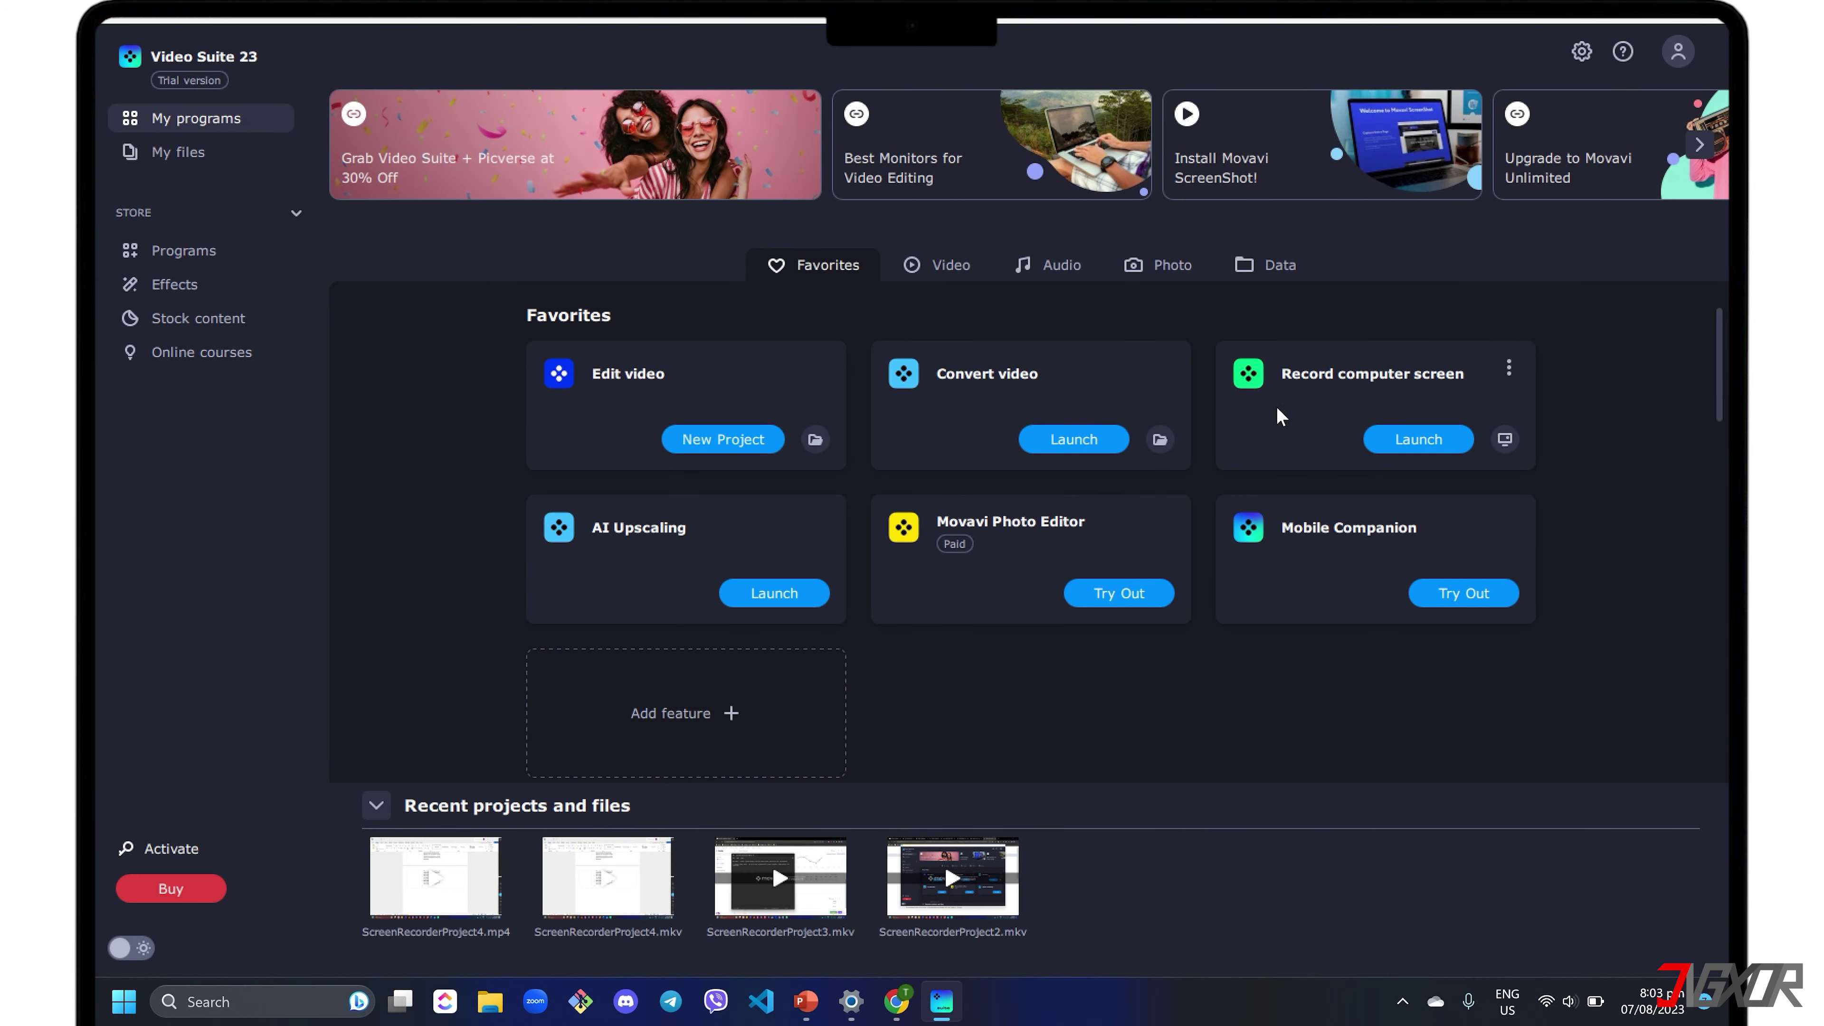
{"action": "left_click", "coordinate": [1418, 439]}
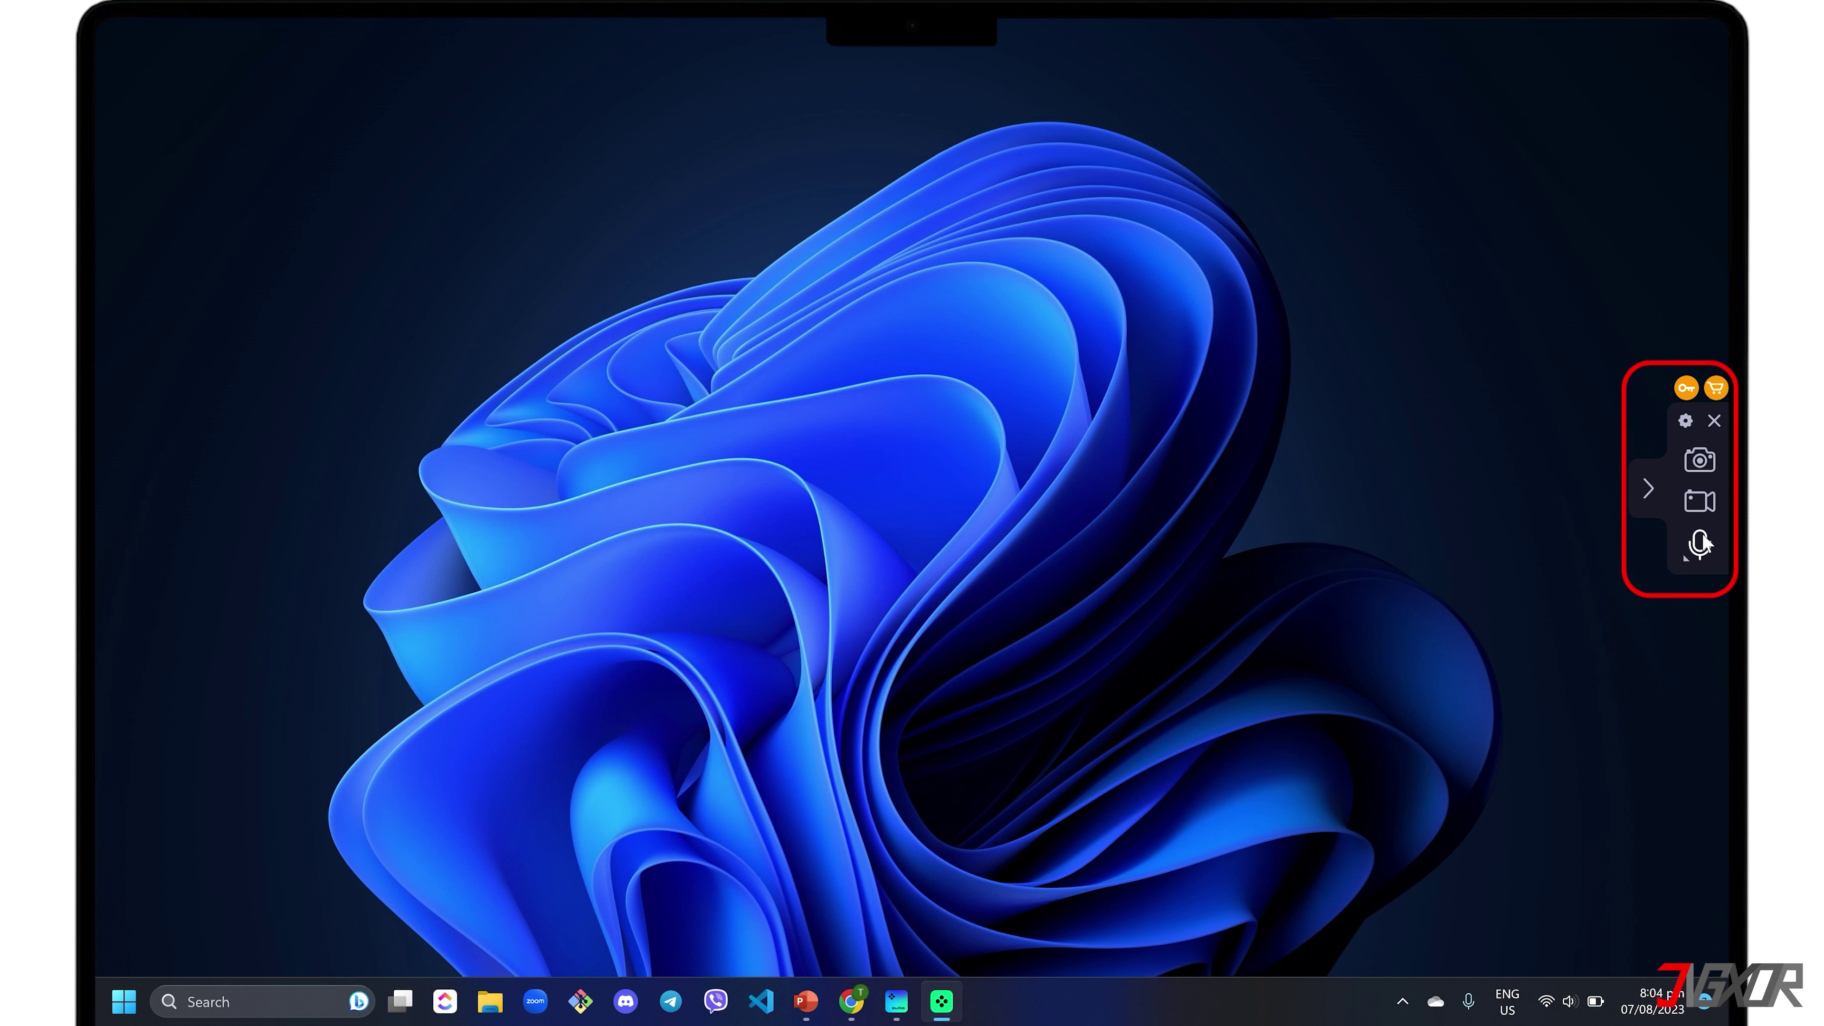
Open the Movavi recorder's settings from its side panel gear icon
{"action": "left_click", "coordinate": [1403, 1001]}
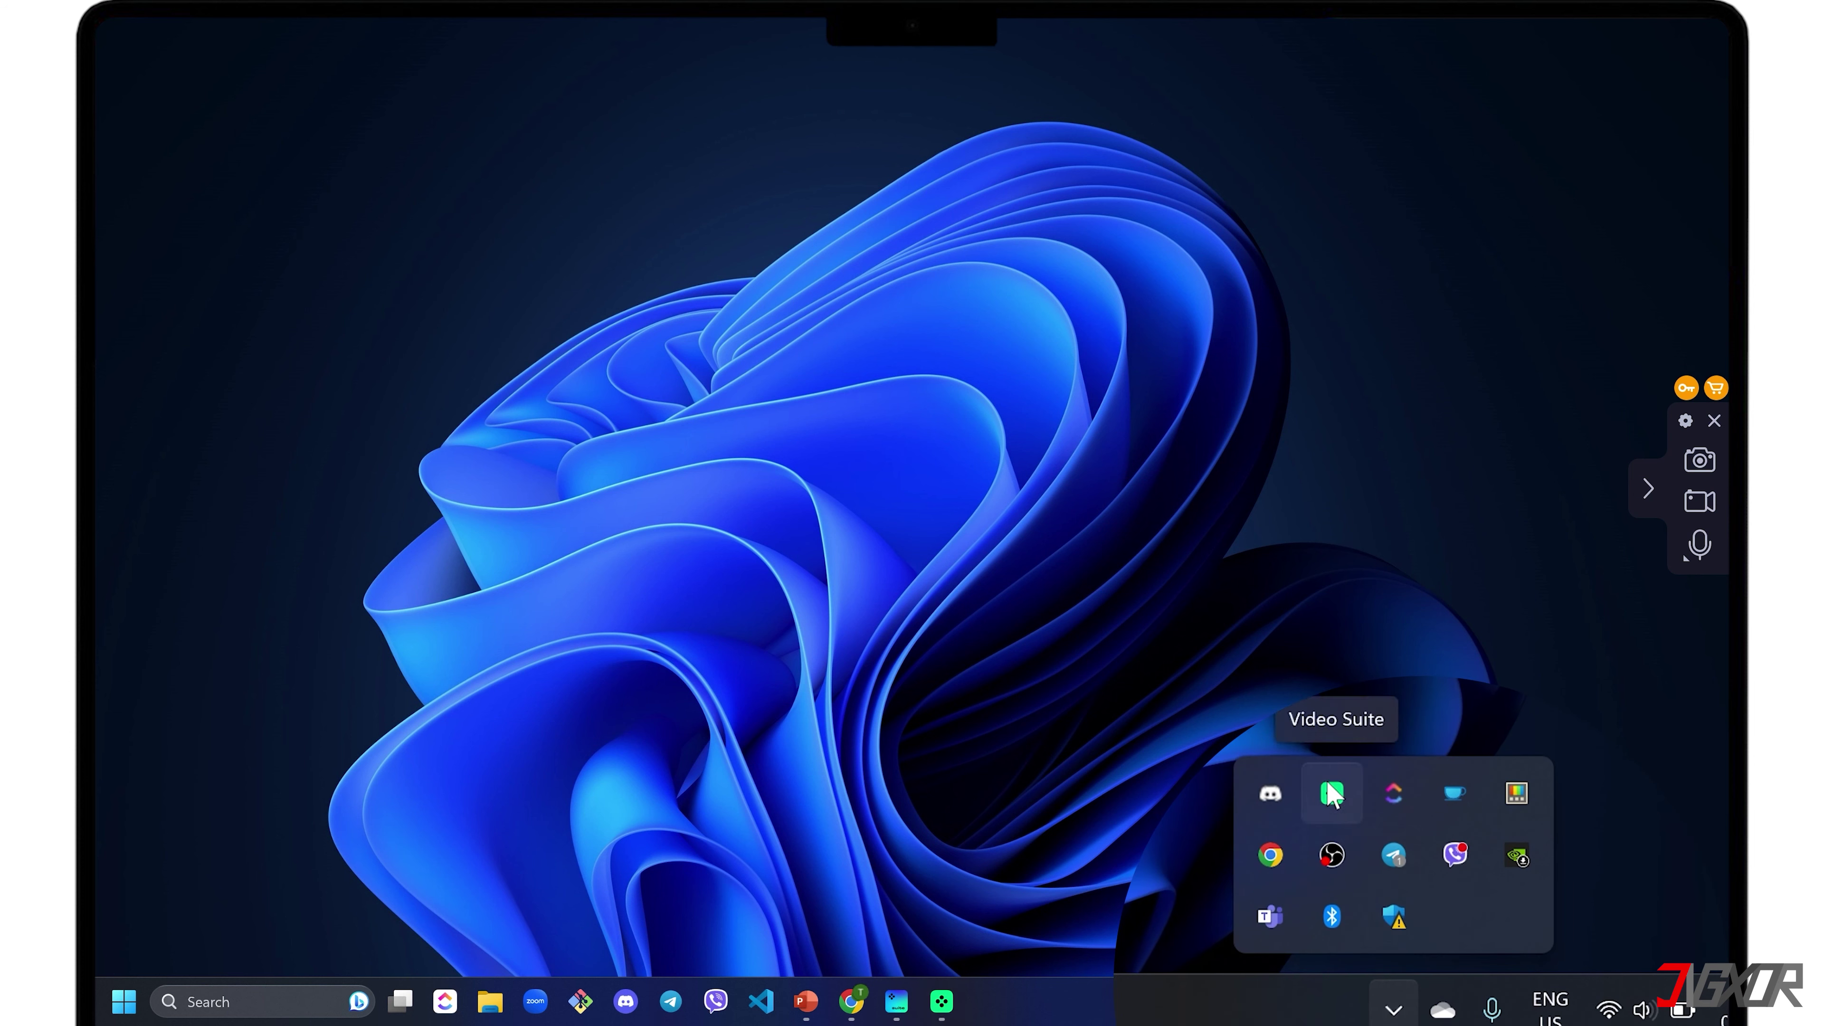
{"action": "left_click", "coordinate": [1686, 422]}
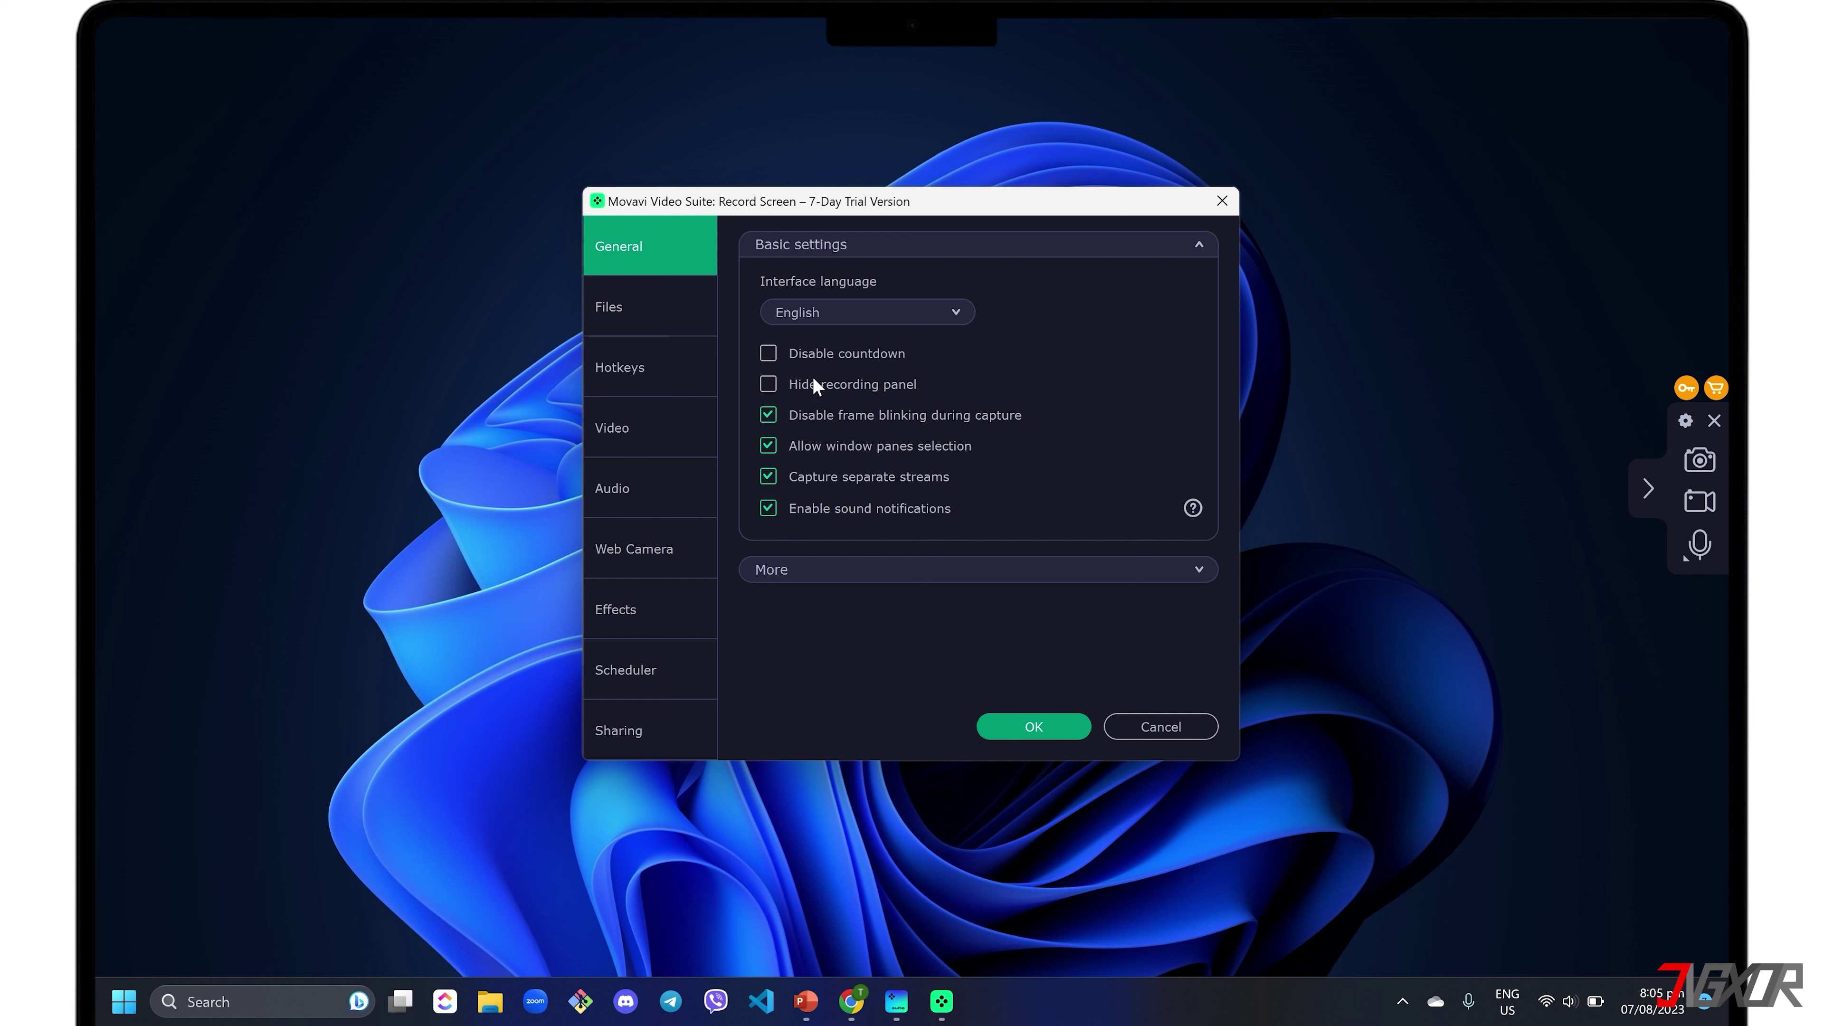
Browse the Files, Video, Effects and Scheduler pages, keeping Do not schedule recording selected
{"action": "left_click", "coordinate": [658, 302]}
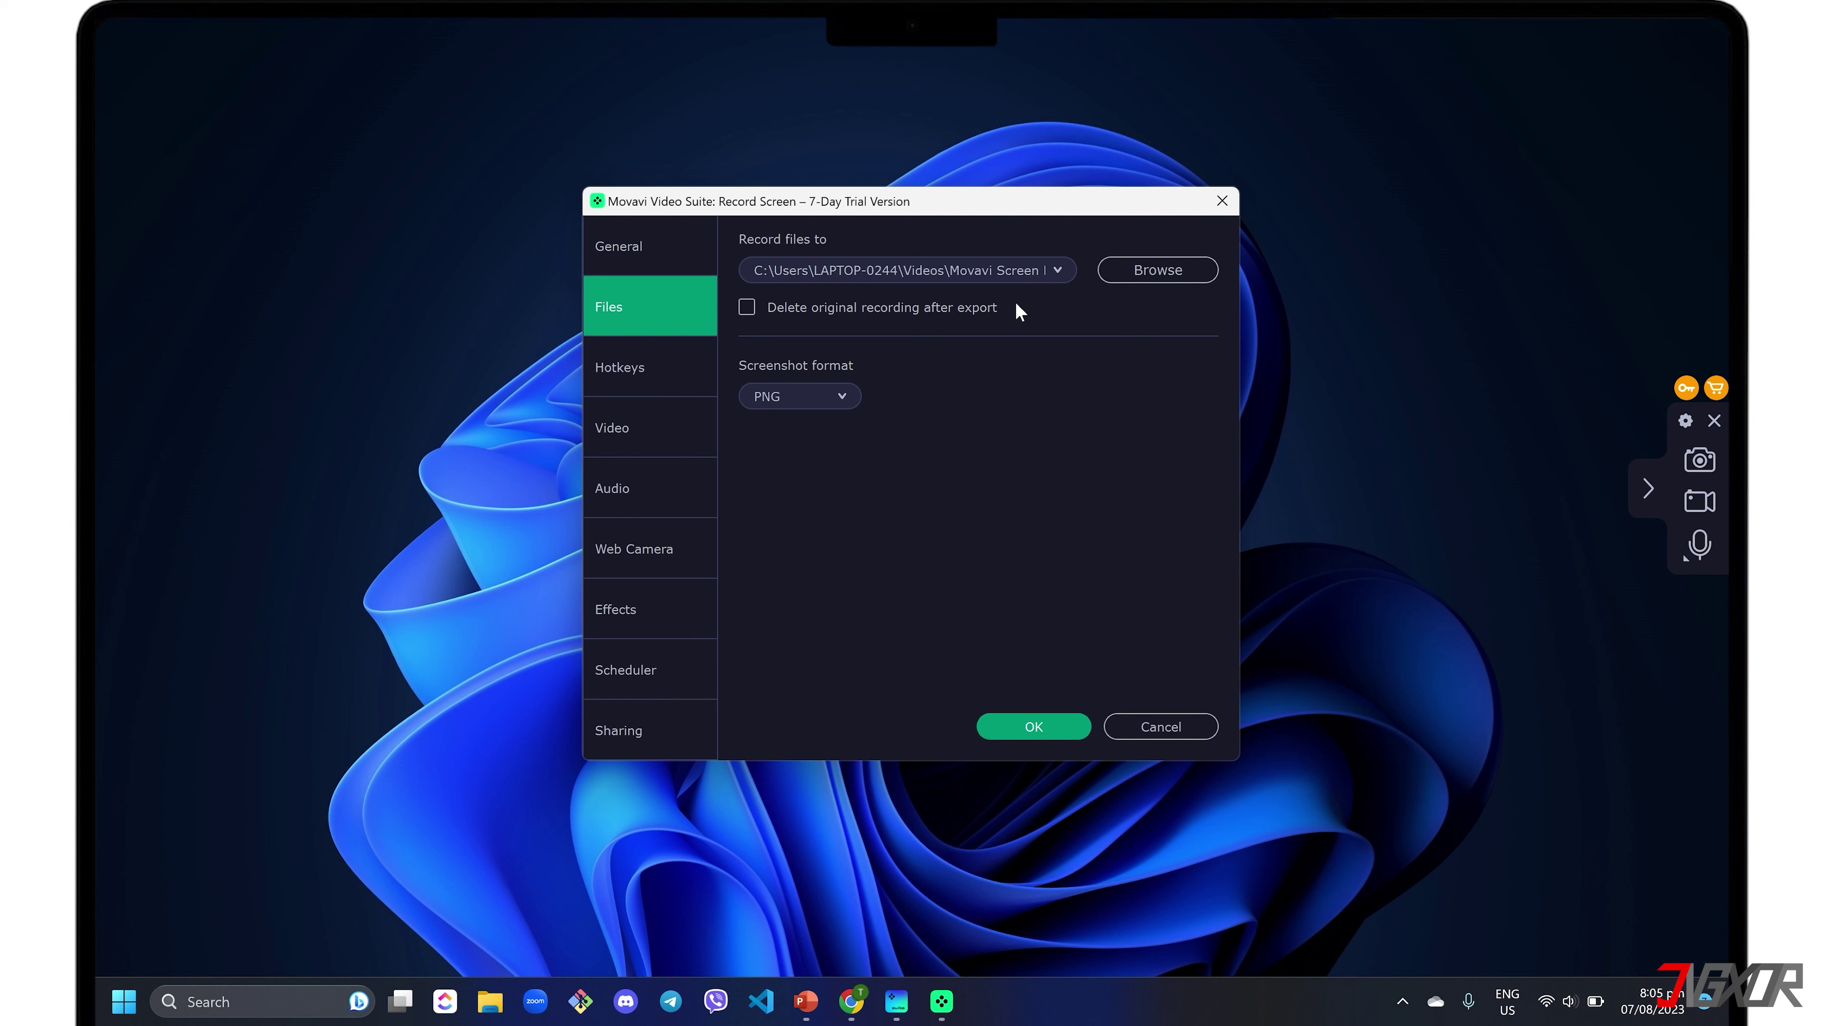
{"action": "left_click", "coordinate": [665, 426]}
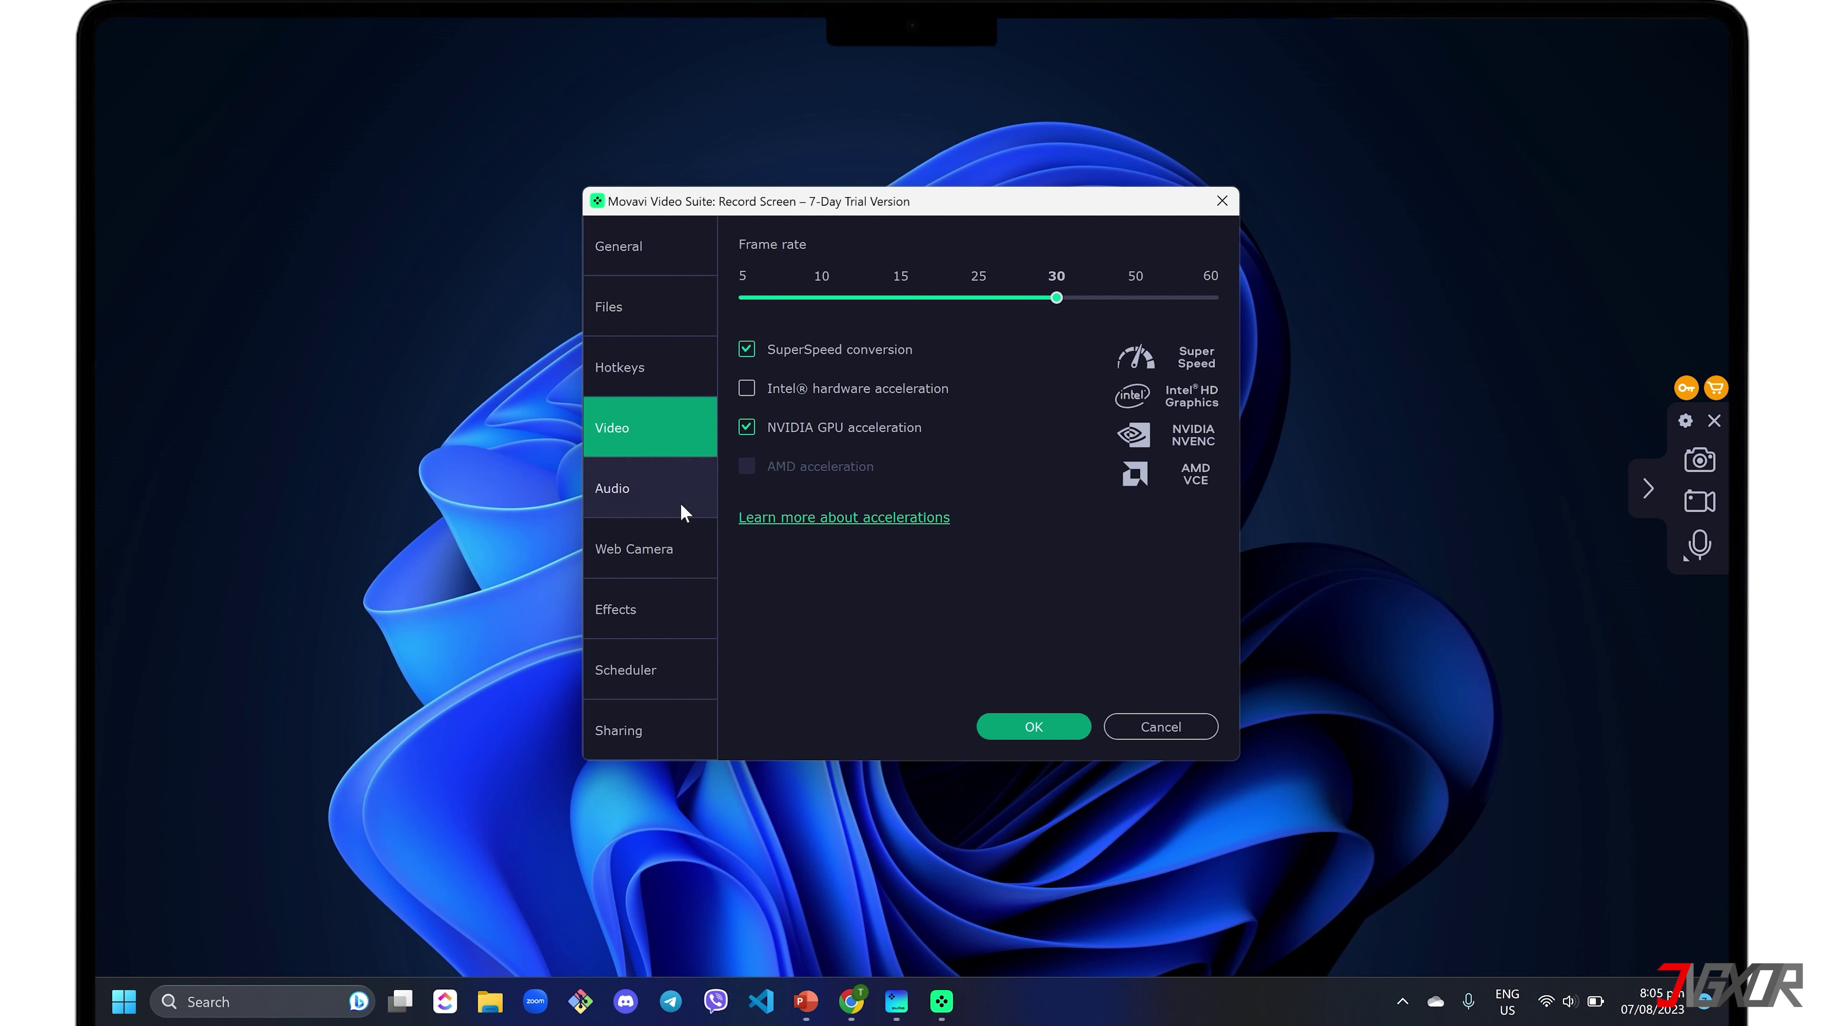
{"action": "left_click", "coordinate": [652, 606]}
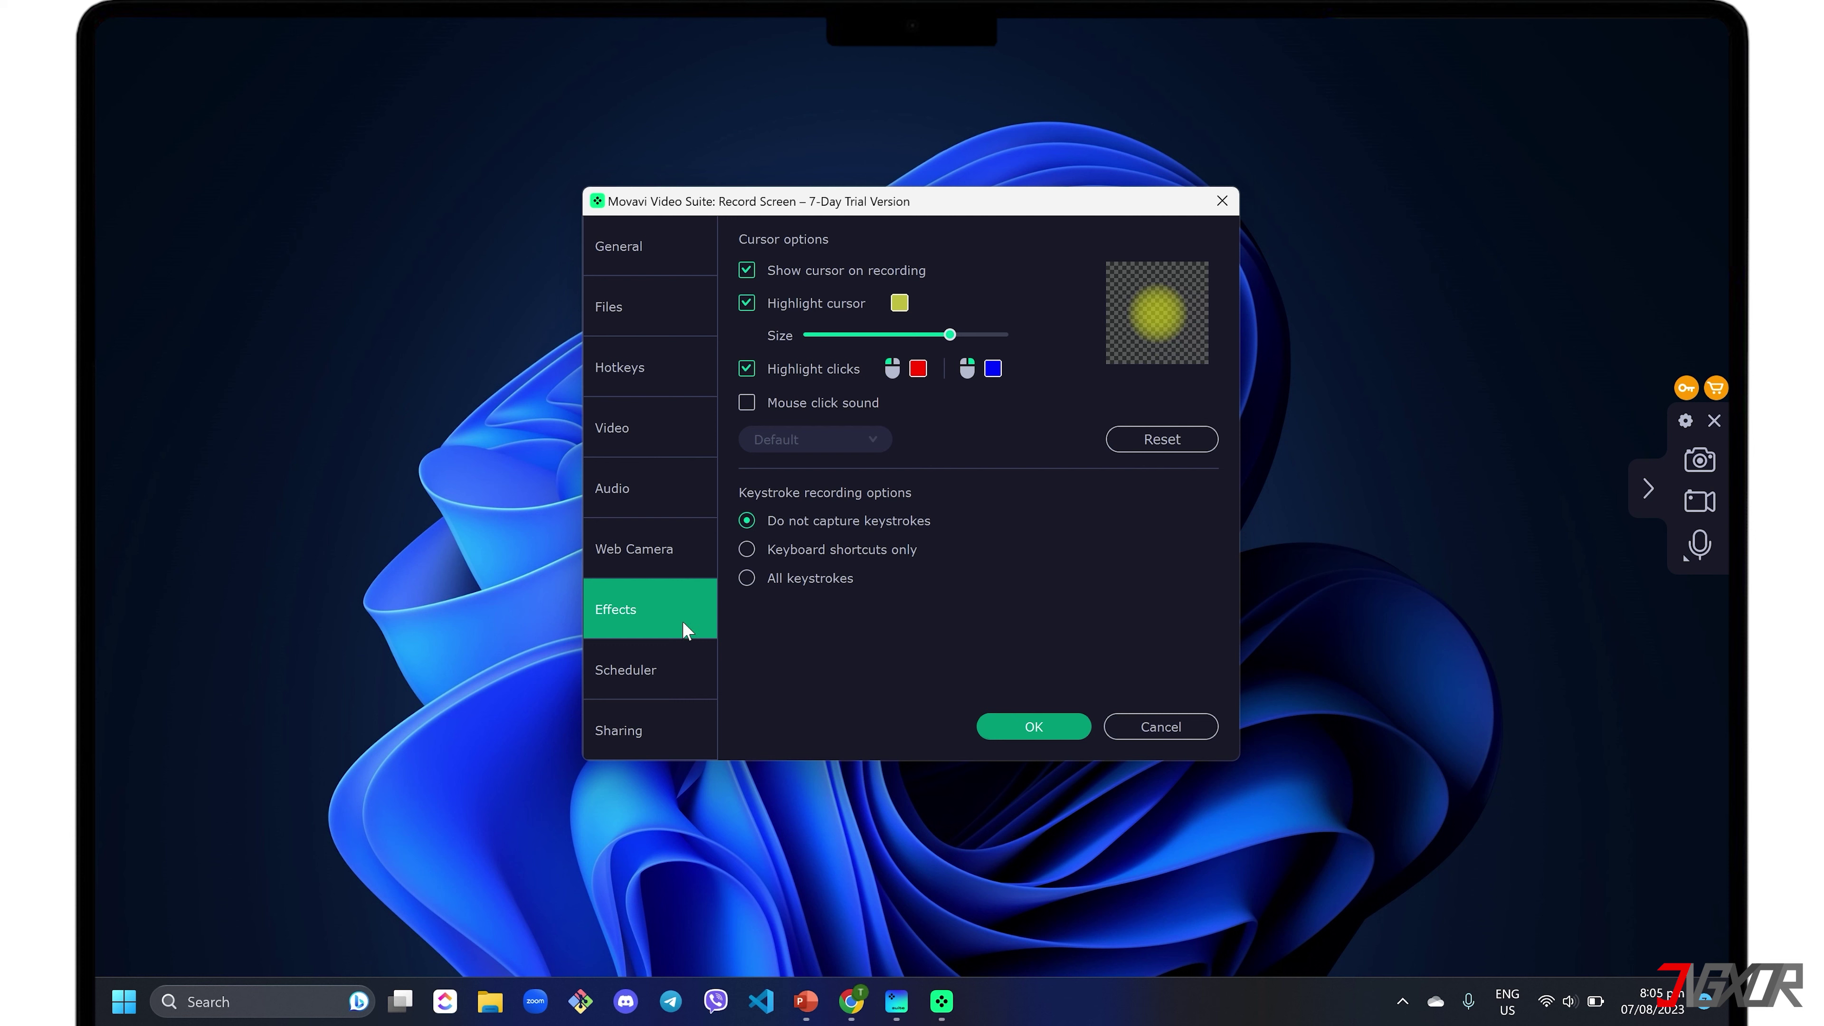
{"action": "left_click", "coordinate": [643, 679]}
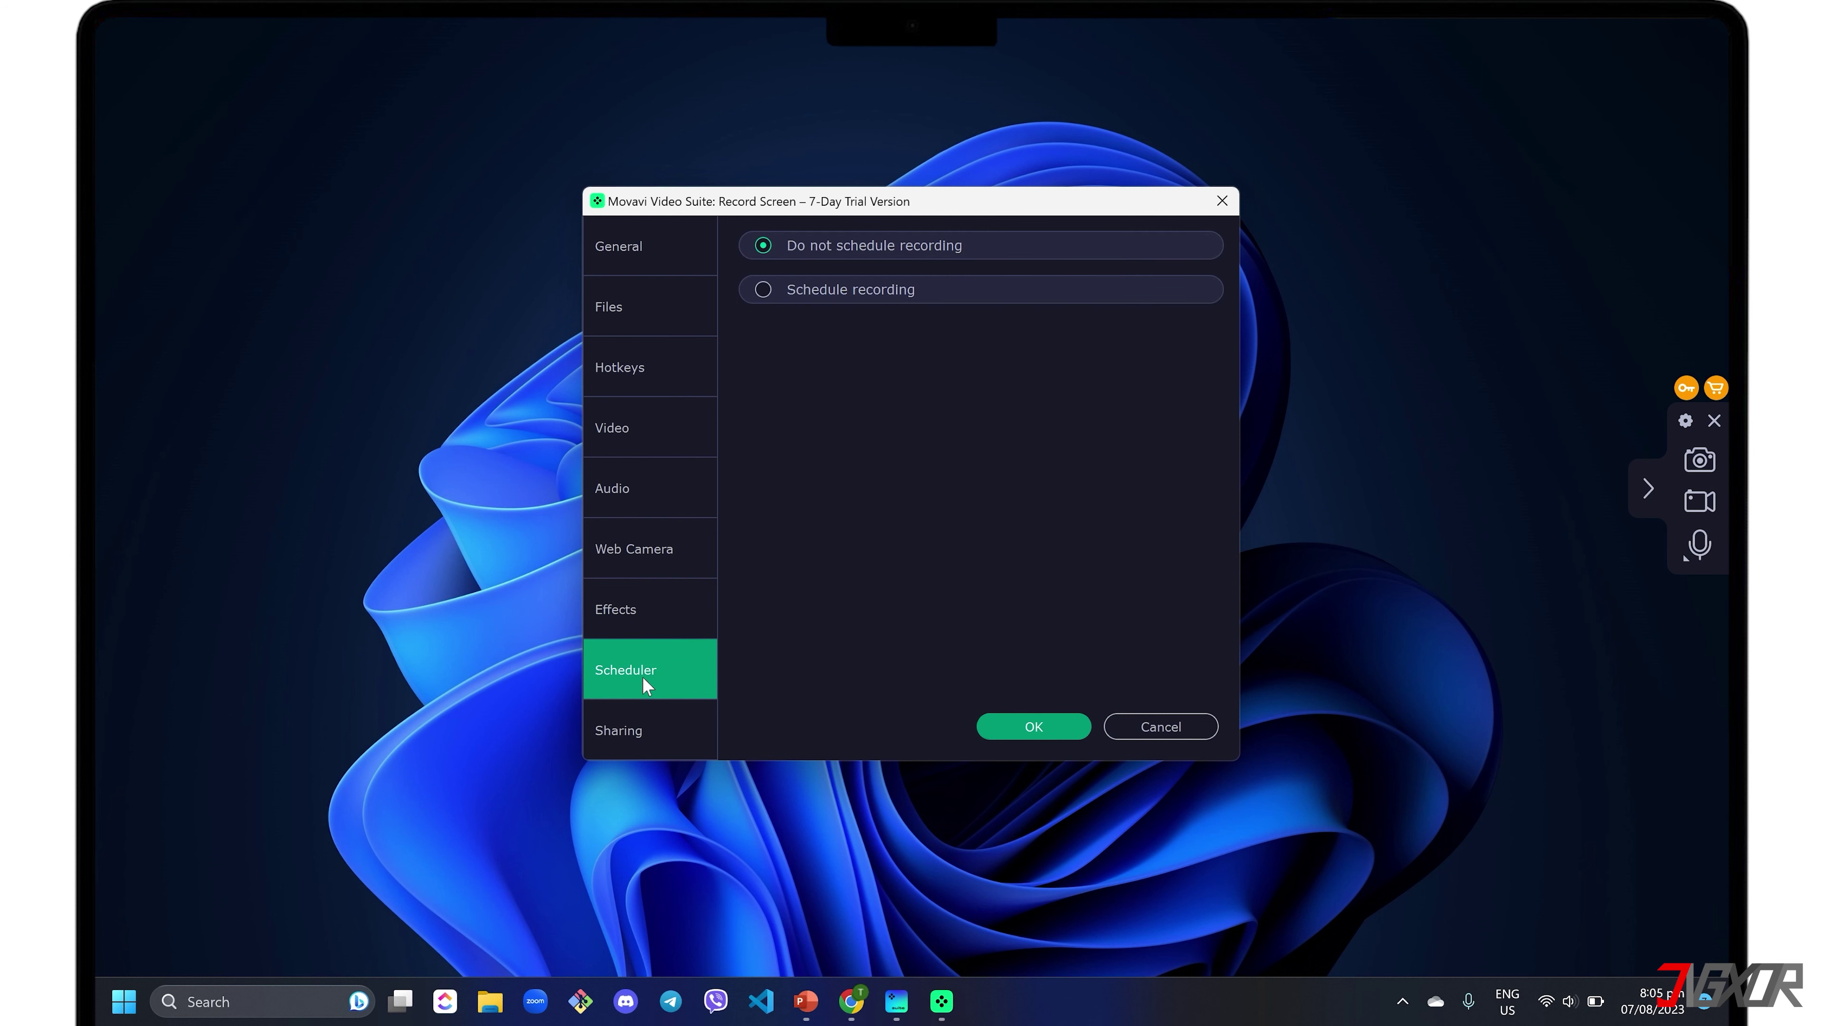
{"action": "left_click", "coordinate": [764, 290]}
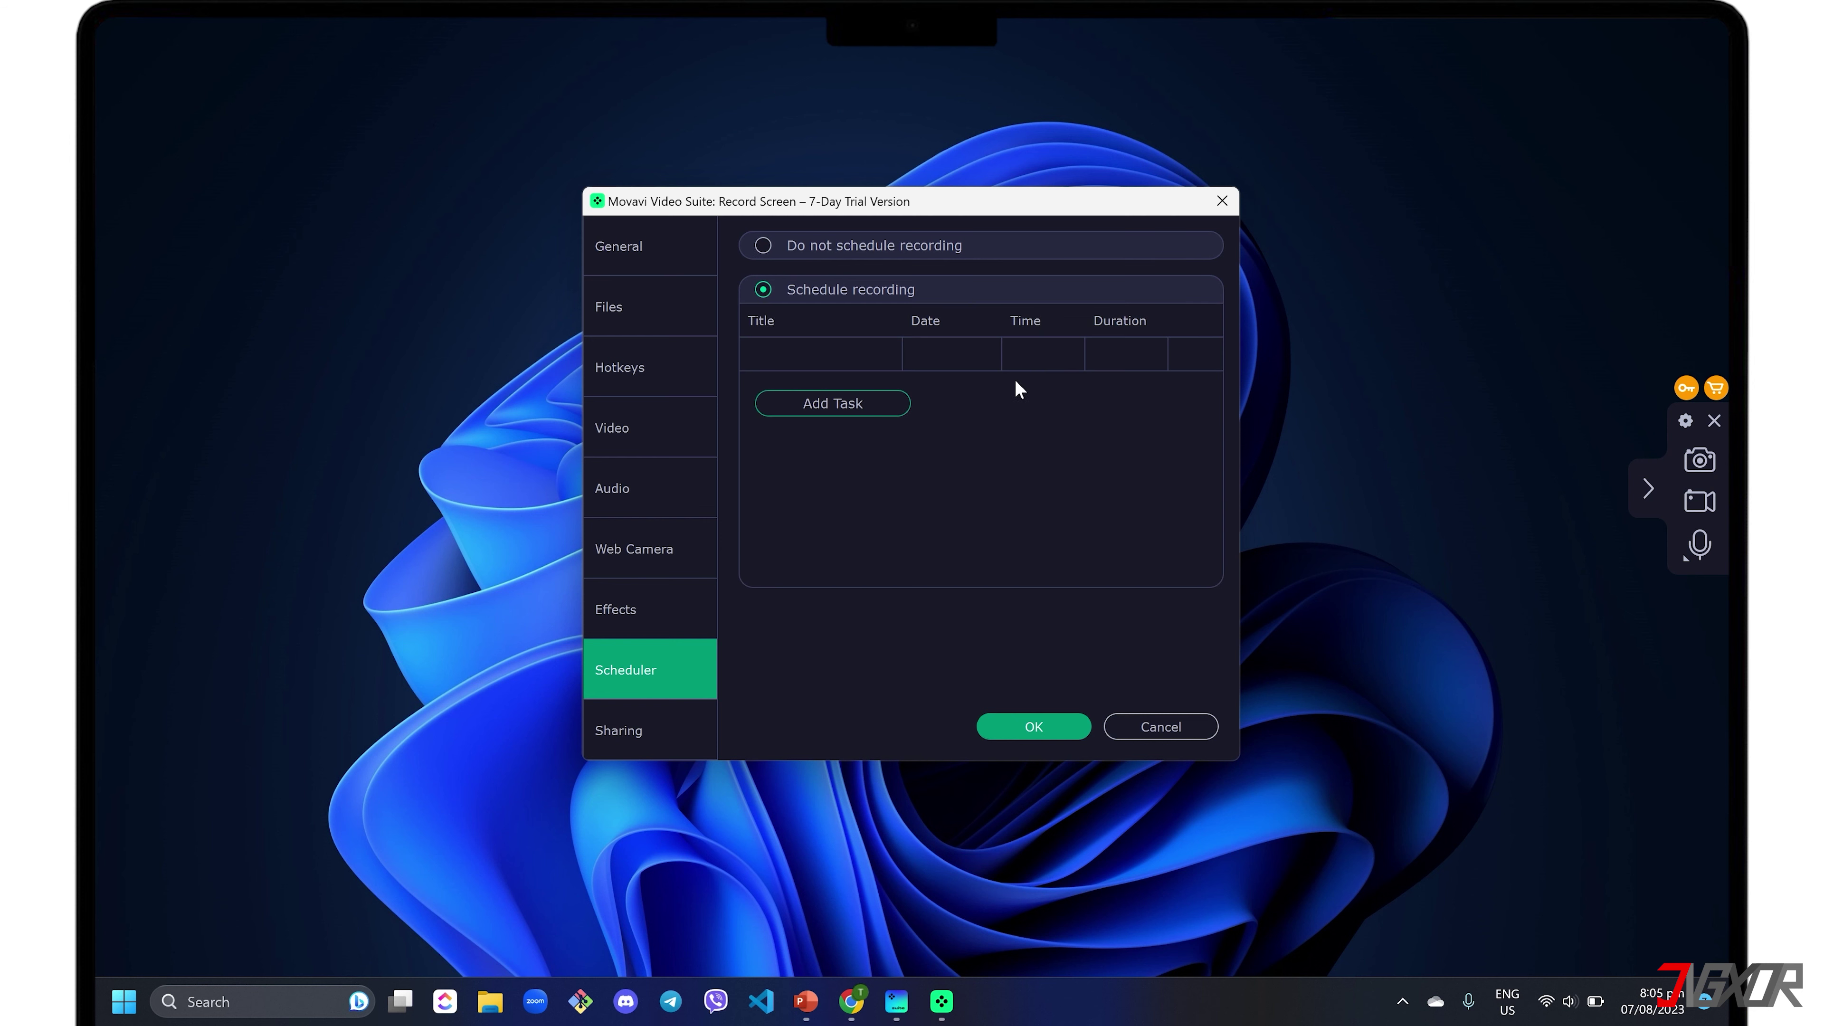
{"action": "key", "text": "Up"}
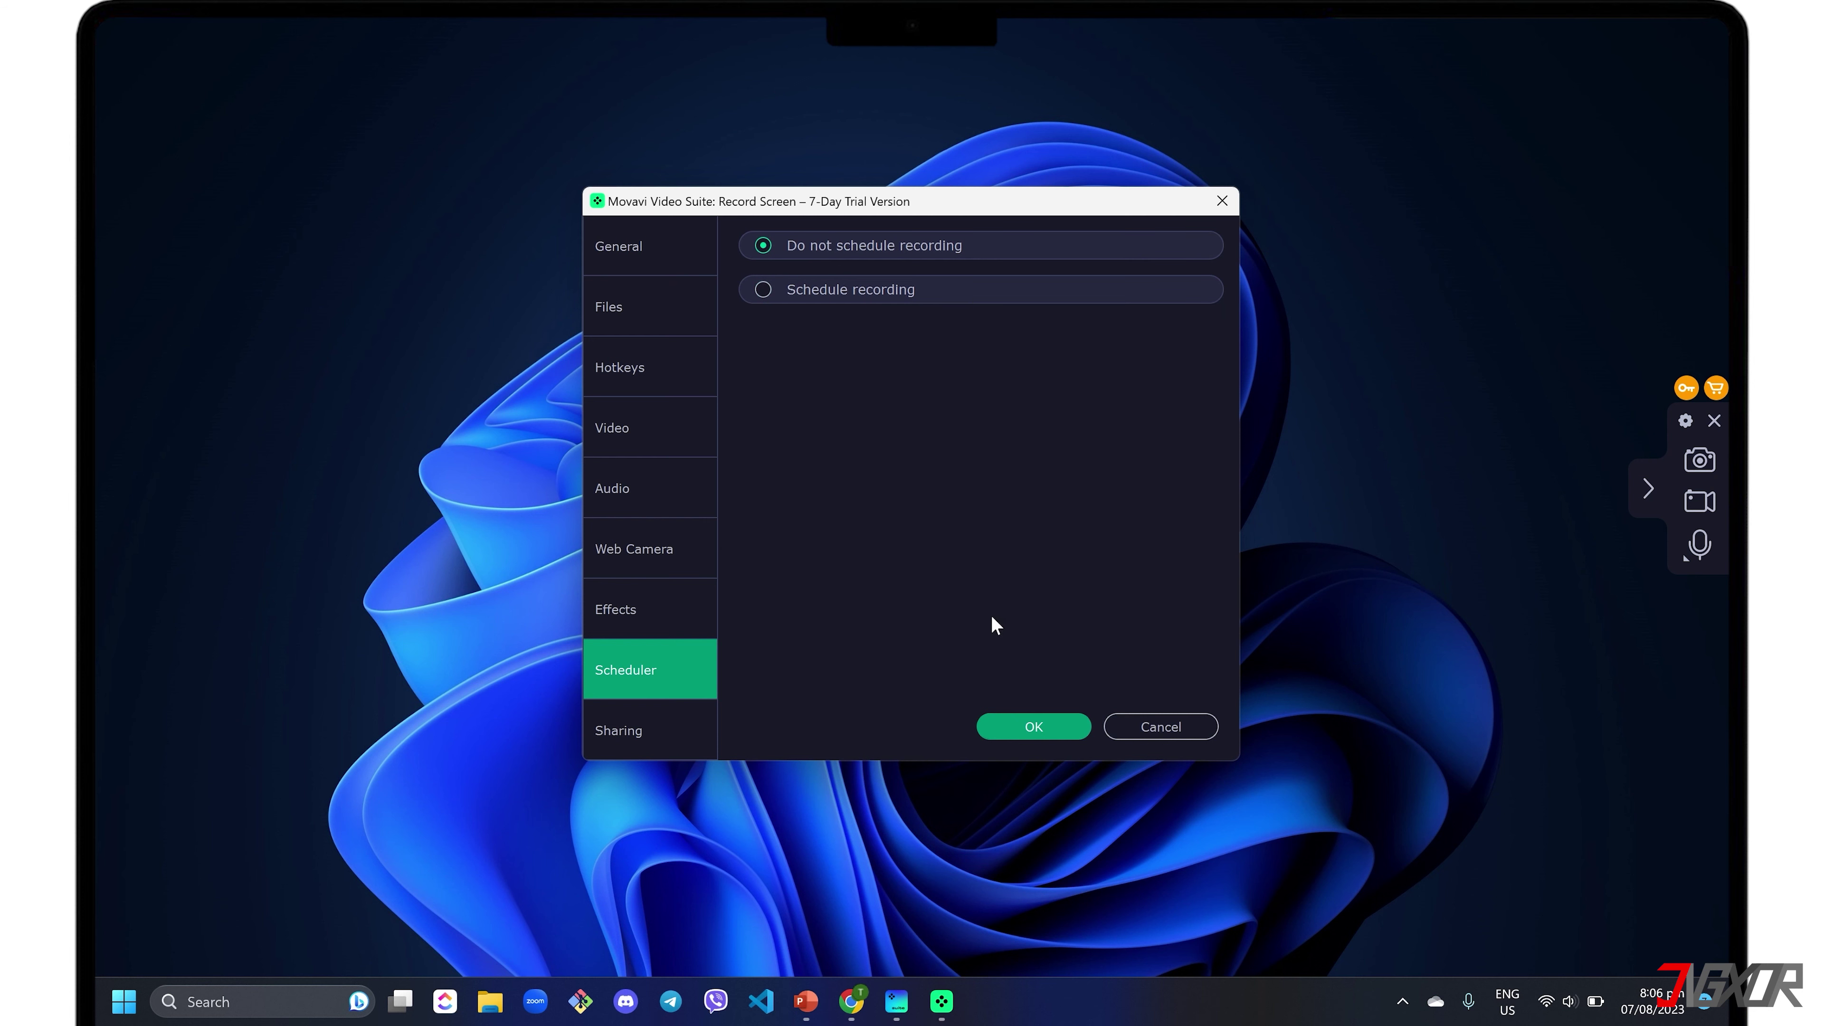
Close settings and drag a 2237 × 1101 capture area over the upper-left screen
{"action": "left_click", "coordinate": [1021, 730]}
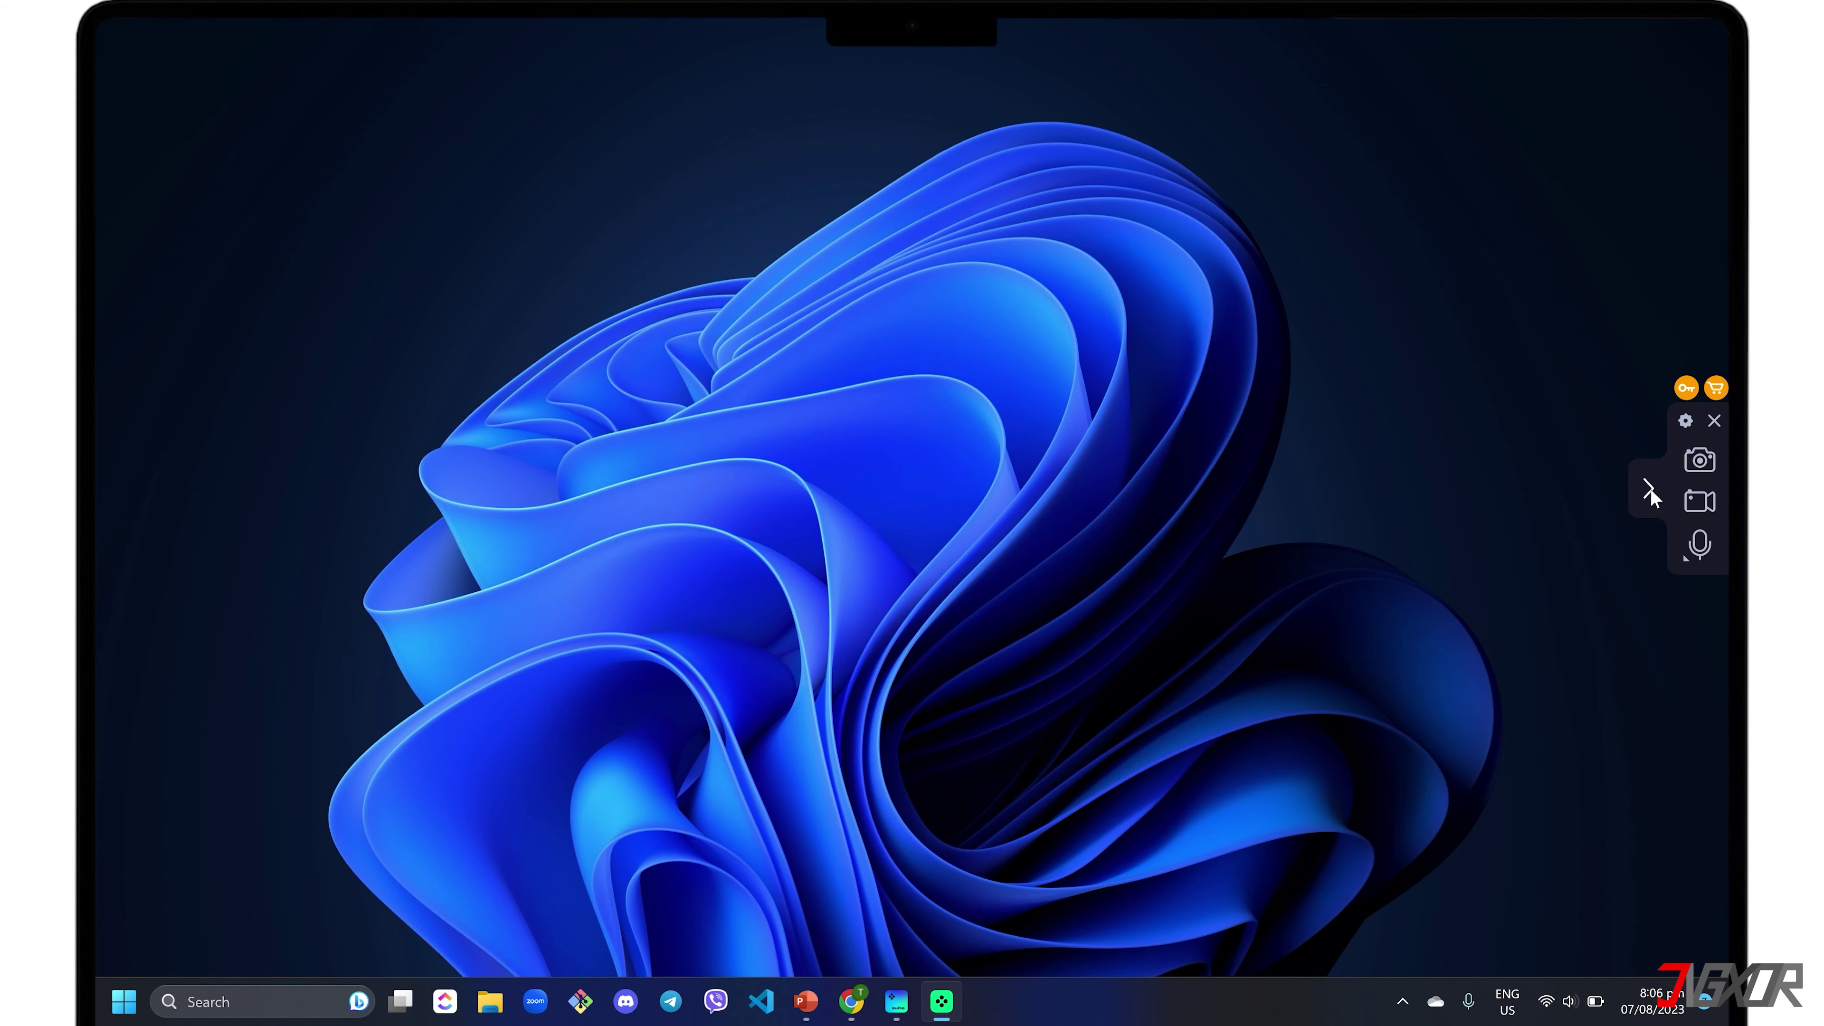
{"action": "left_click", "coordinate": [1704, 501]}
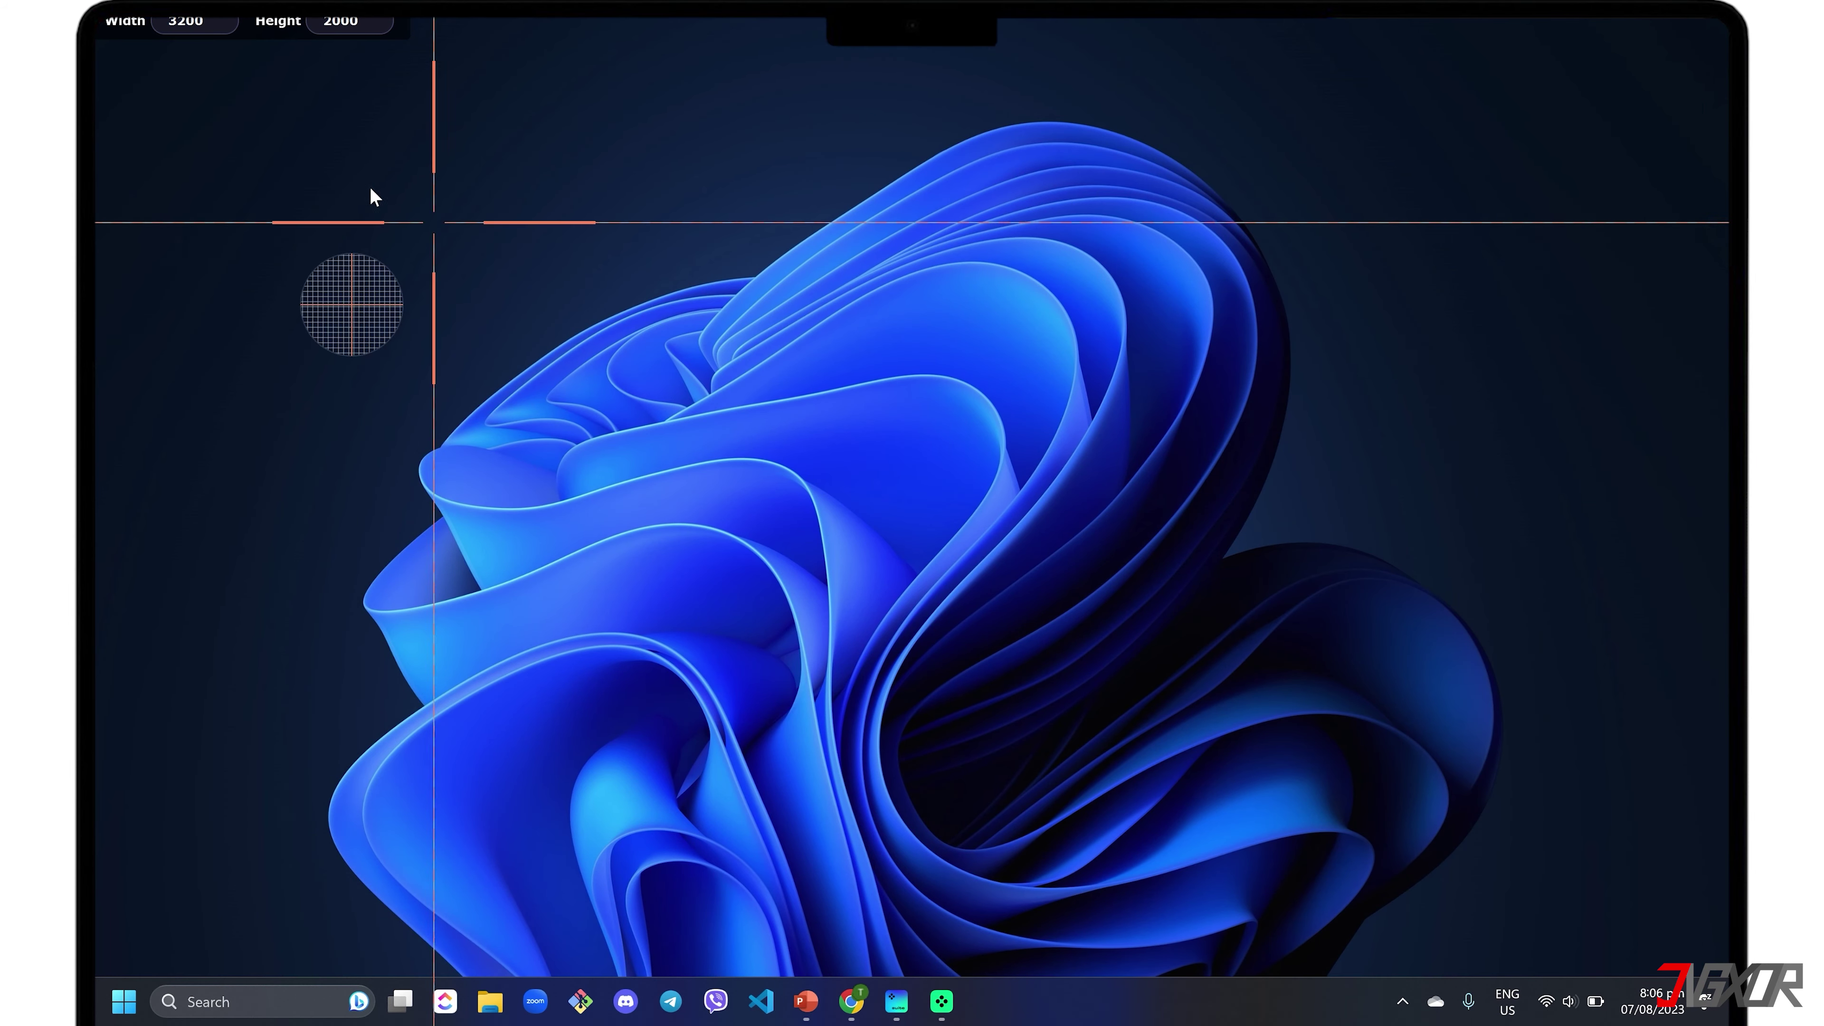
{"action": "left_click_drag", "start_coordinate": [267, 115], "coordinate": [1413, 676]}
{"action": "key", "text": "space"}
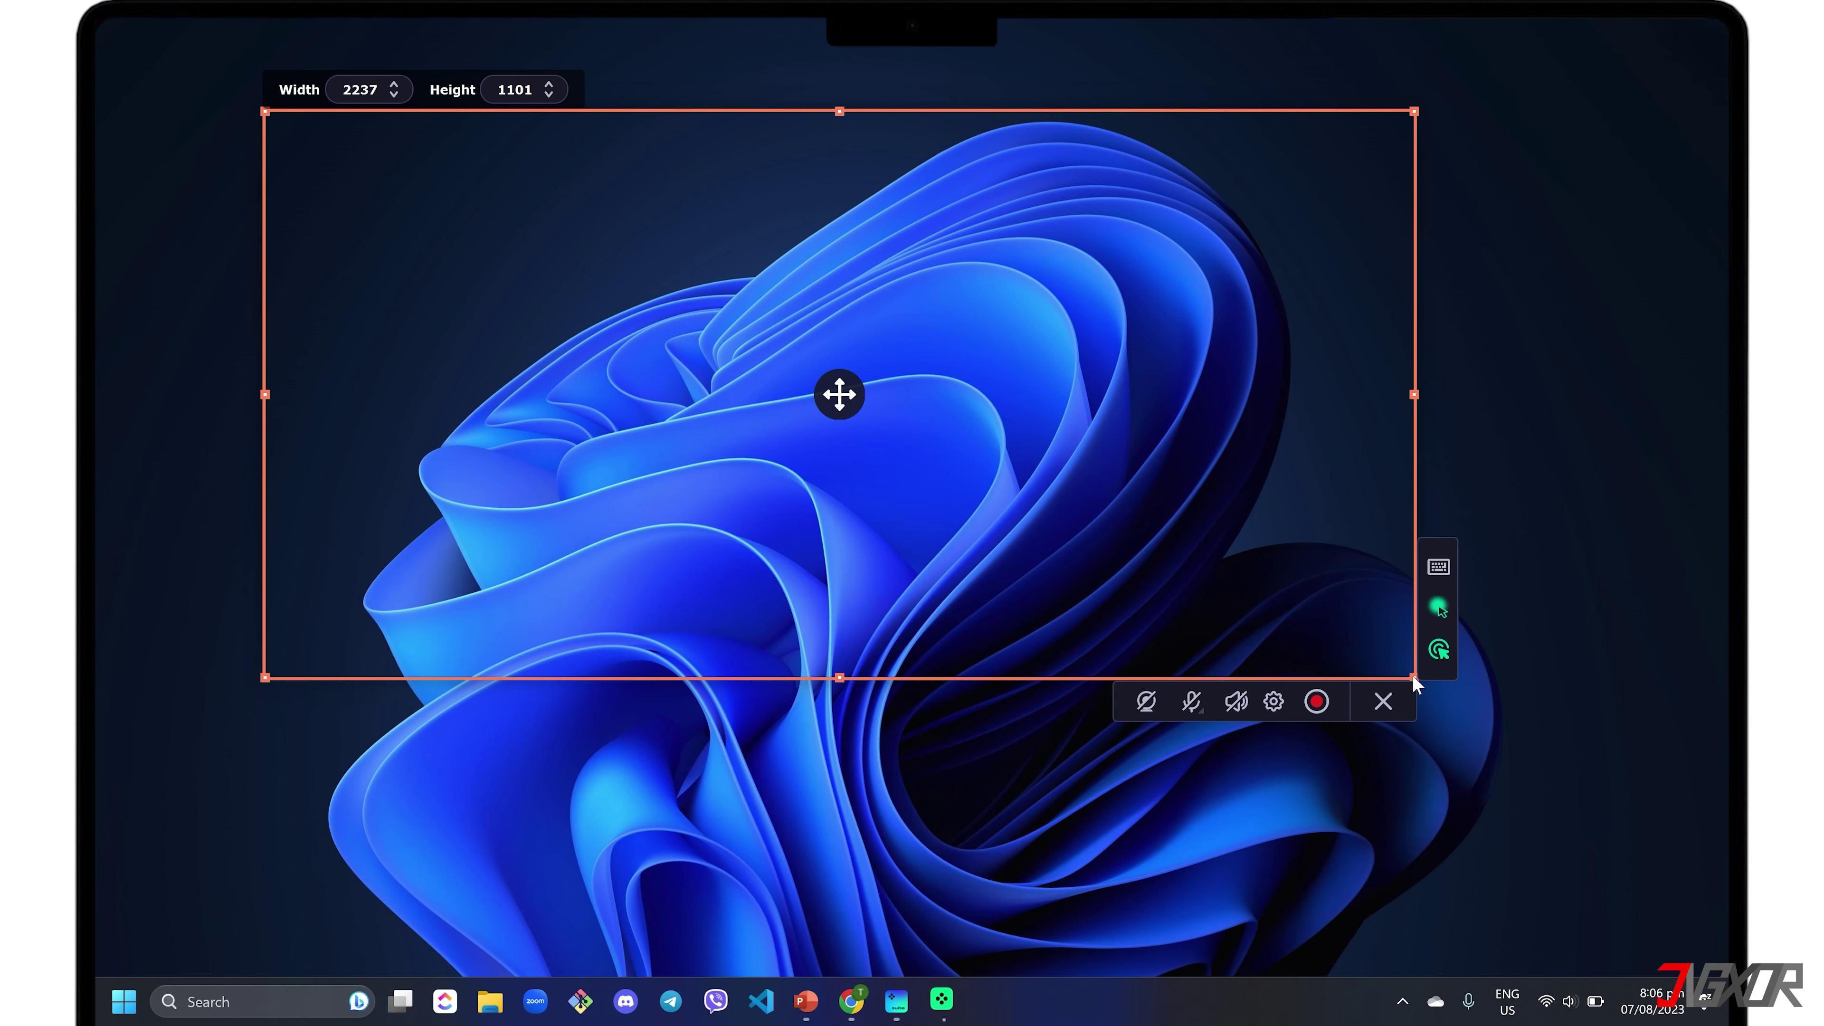
Expand the capture area to the full 3200 × 2000 screen and turn on webcam, microphone and system sound
{"action": "double_click", "coordinate": [1413, 675]}
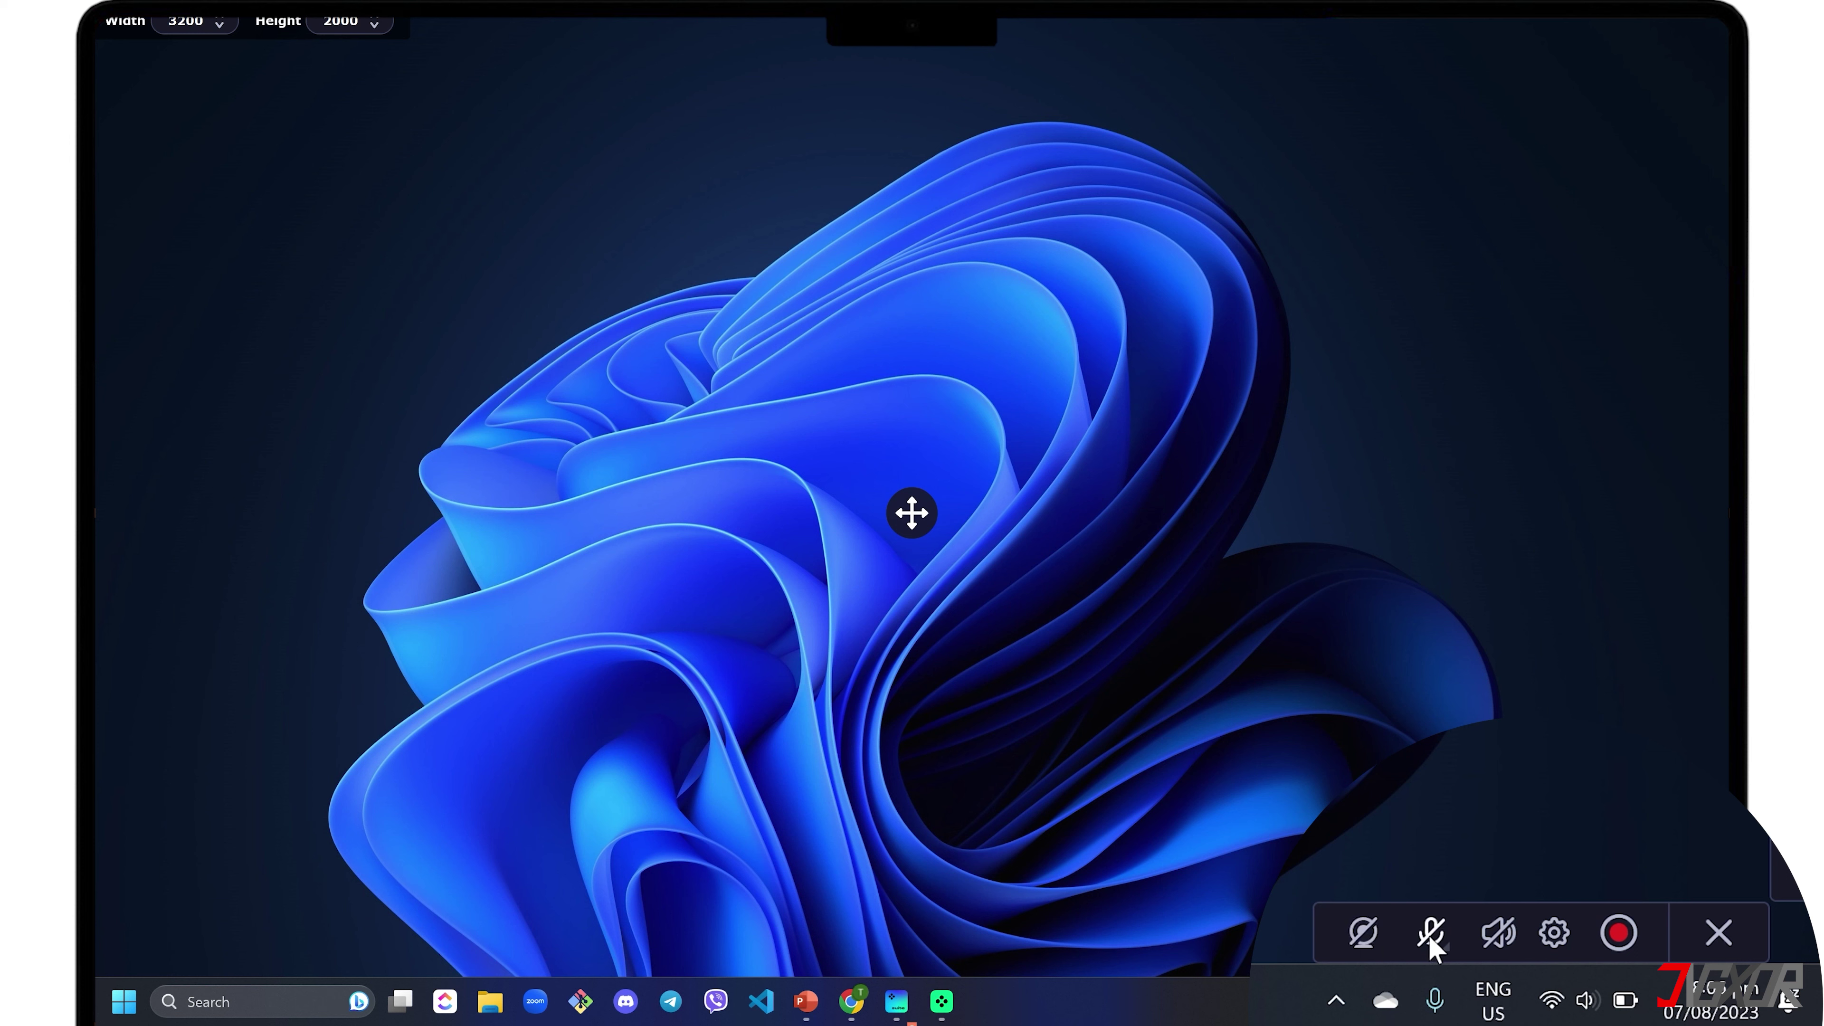
{"action": "left_click", "coordinate": [1363, 934]}
{"action": "left_click", "coordinate": [1426, 938]}
{"action": "left_click", "coordinate": [1500, 936]}
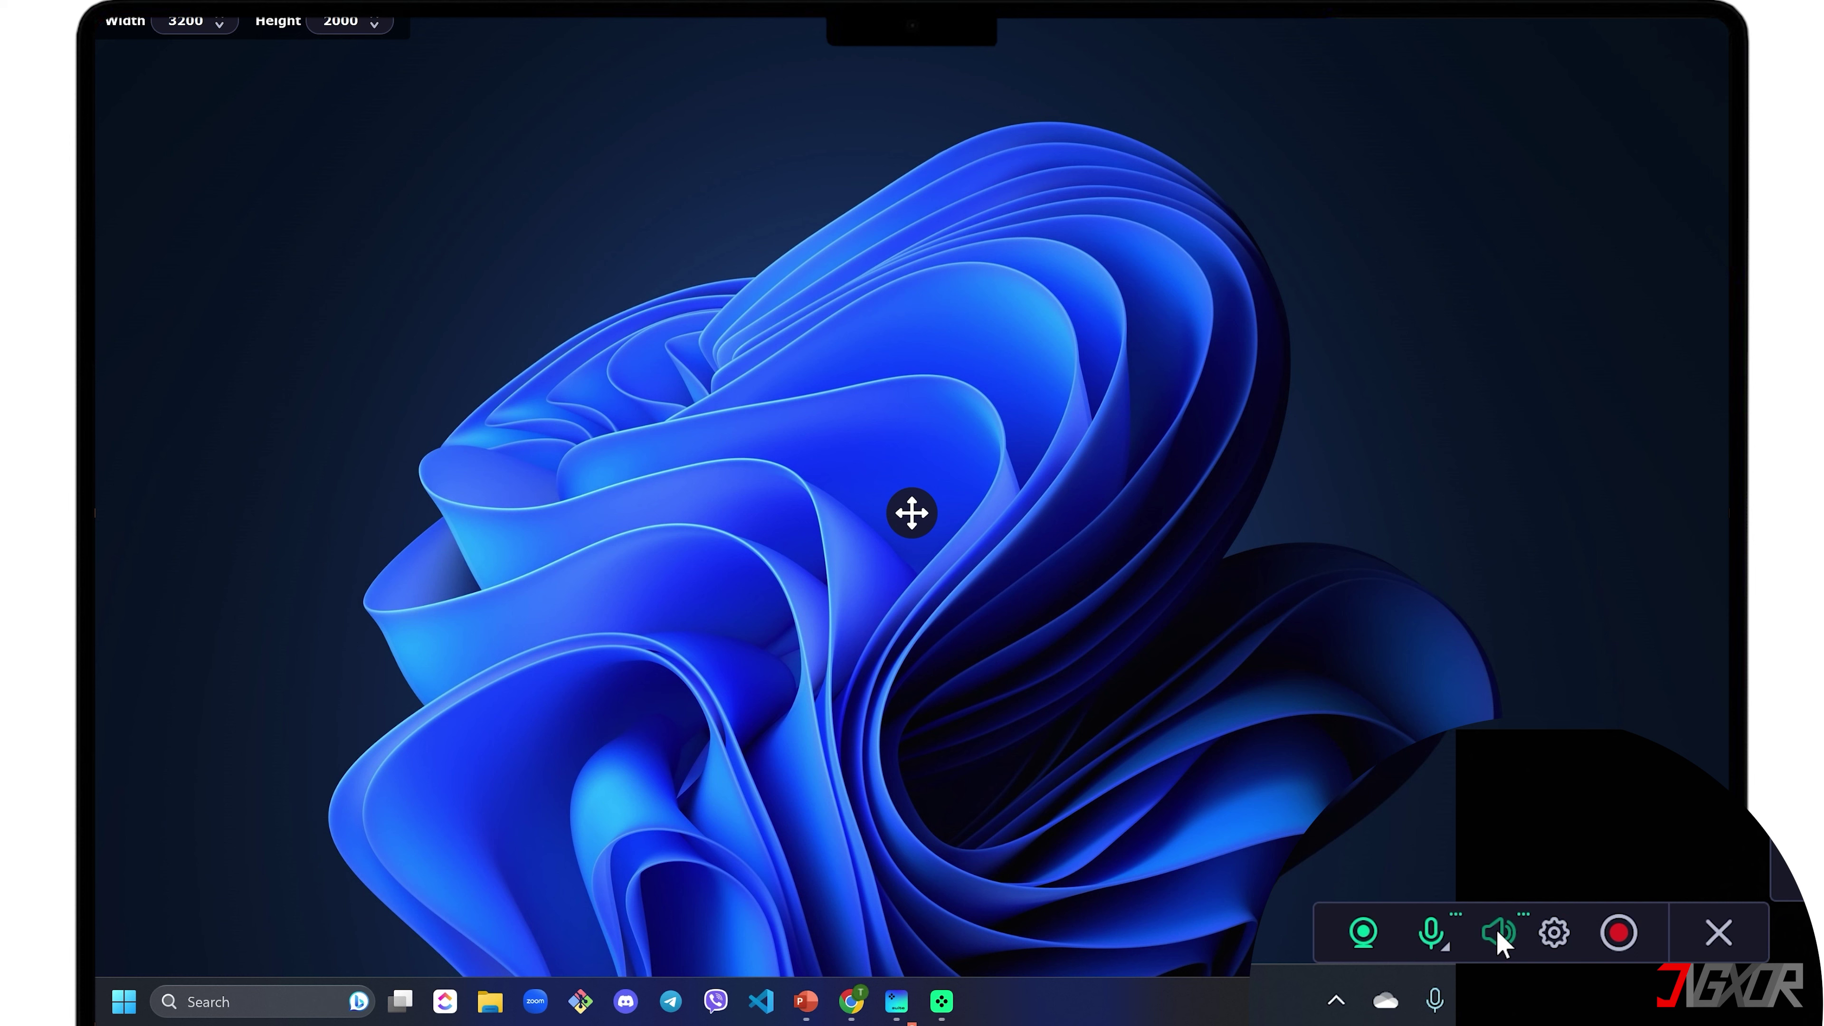
Enable microphone noise reduction, then bring up the keystroke capture options
{"action": "left_click", "coordinate": [1551, 933]}
{"action": "left_click", "coordinate": [1353, 852]}
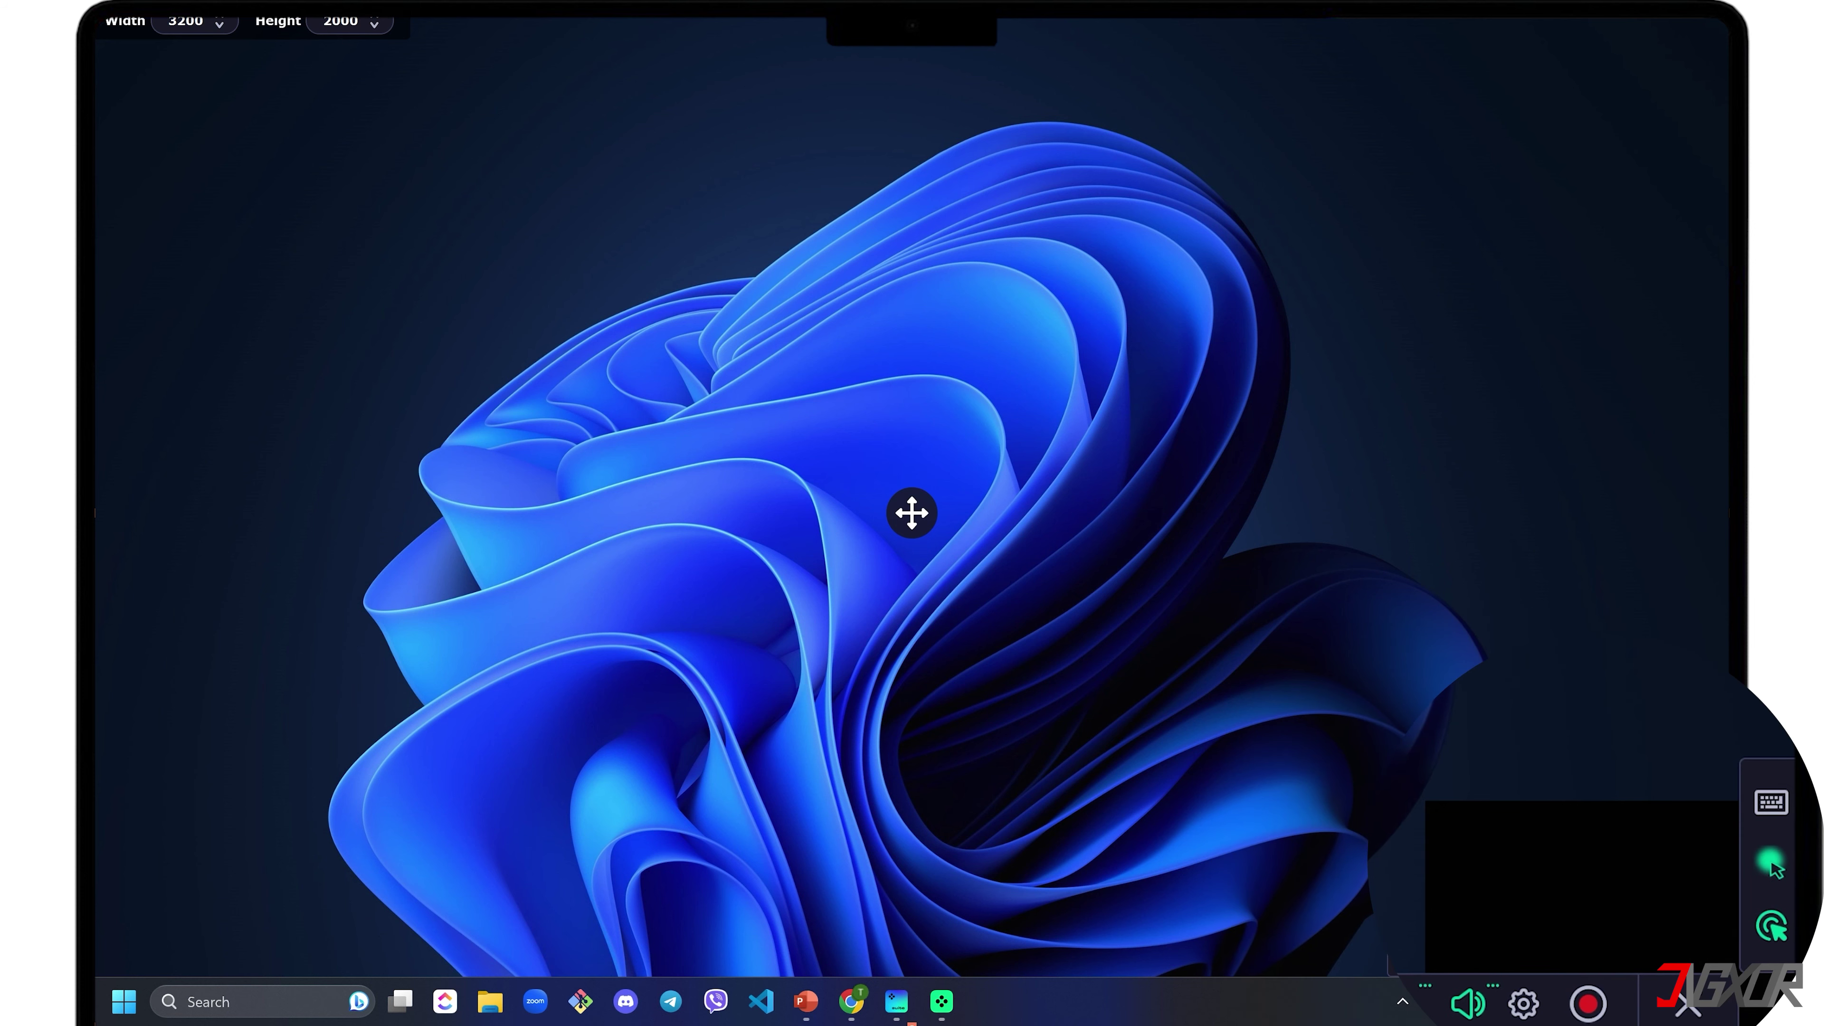
{"action": "left_click", "coordinate": [1771, 805]}
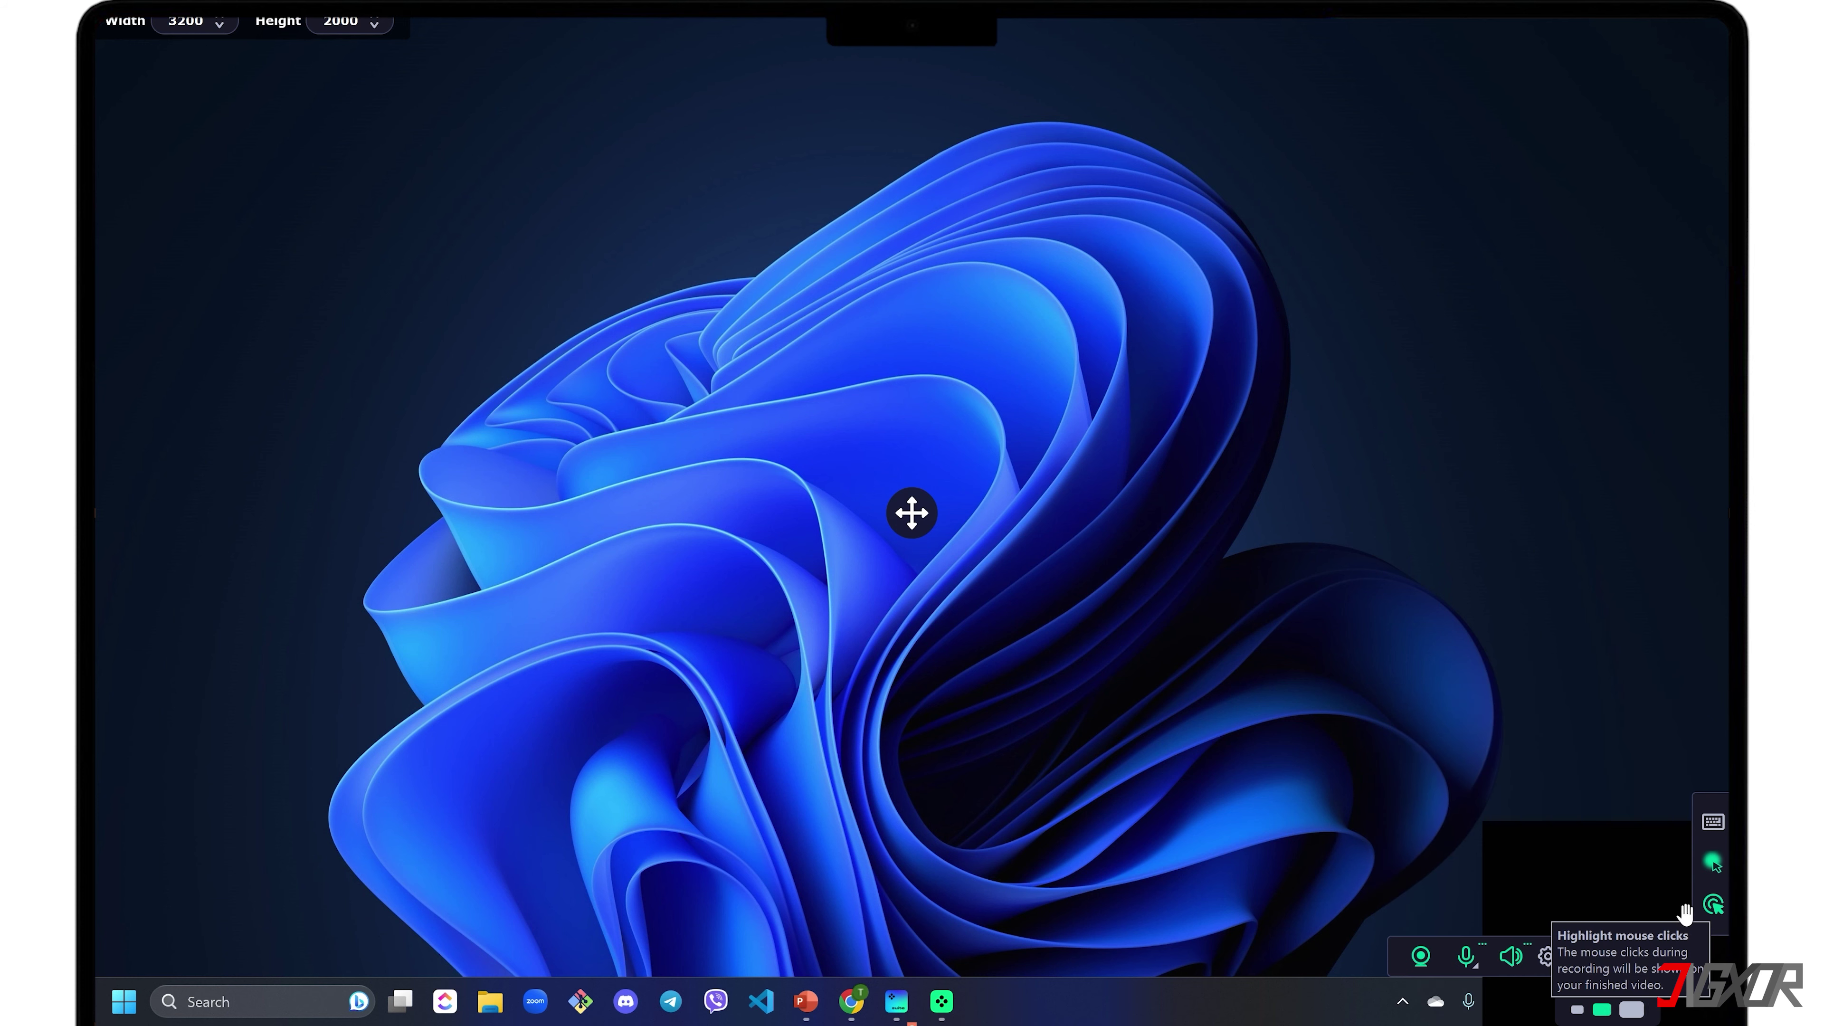
Start the screen recording and accept the trial watermark warning to continue
{"action": "left_click", "coordinate": [1593, 956]}
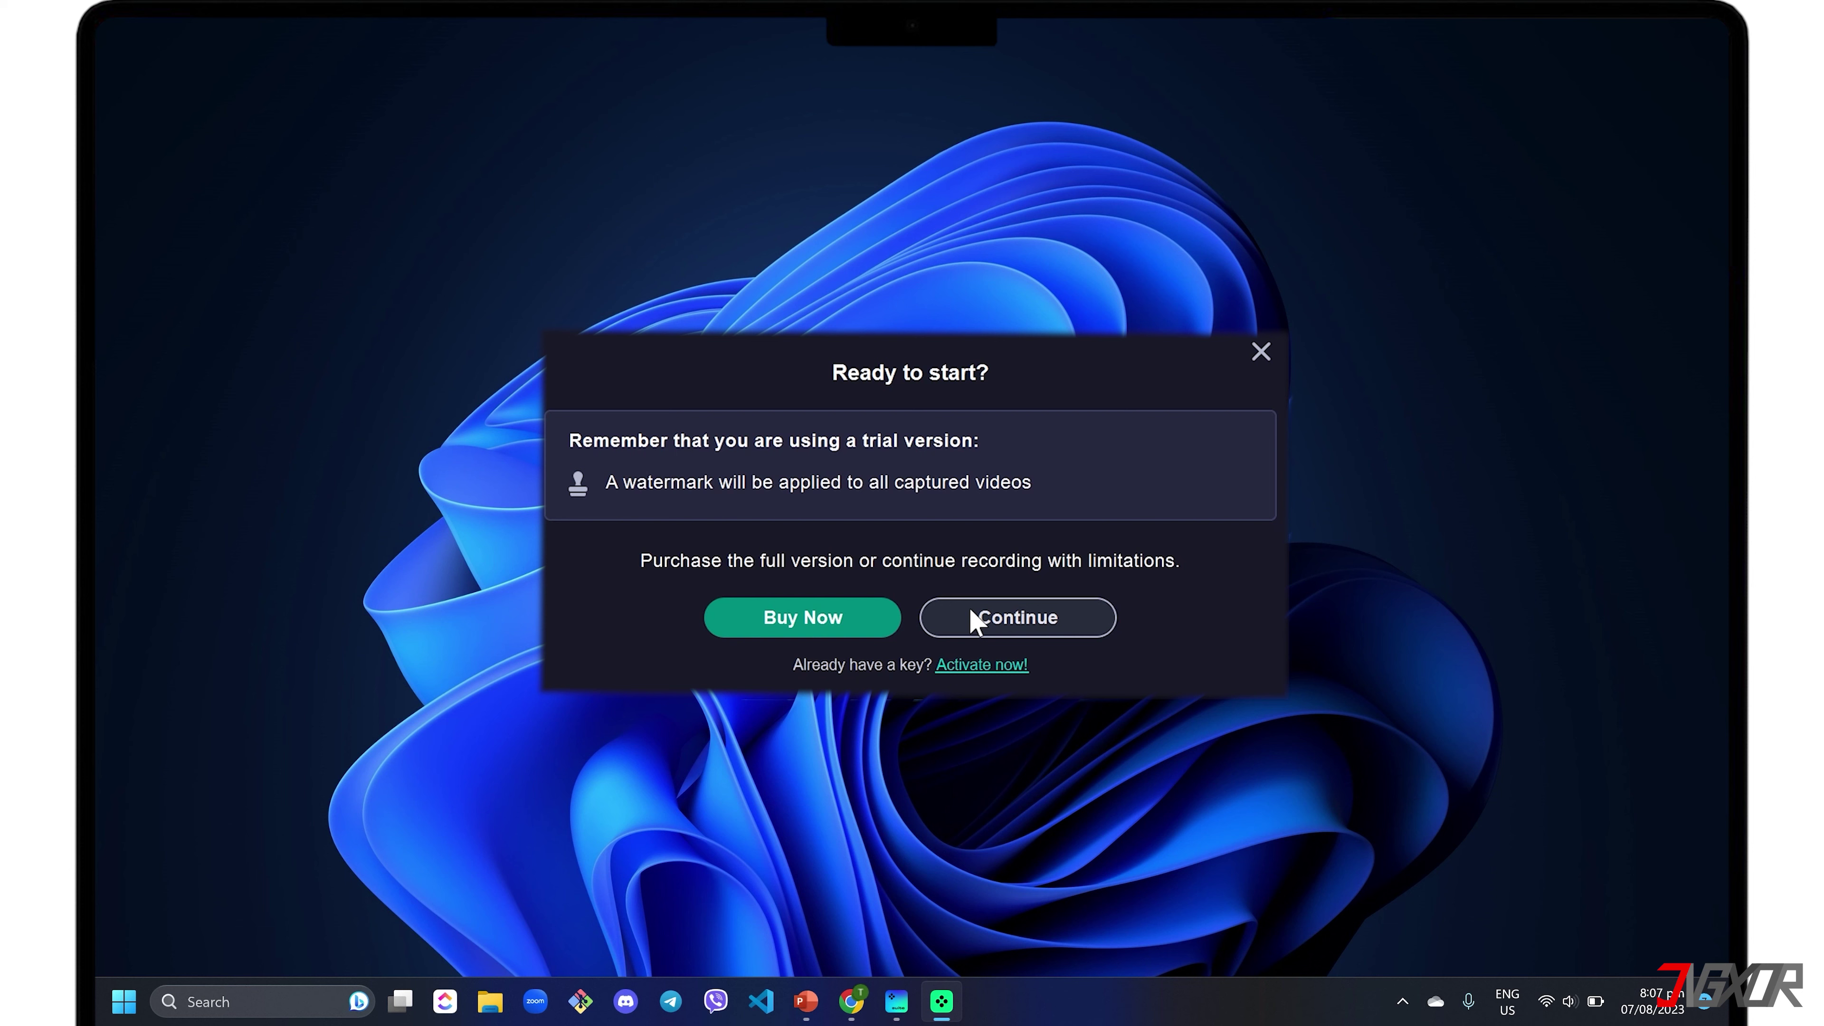
{"action": "left_click", "coordinate": [951, 579]}
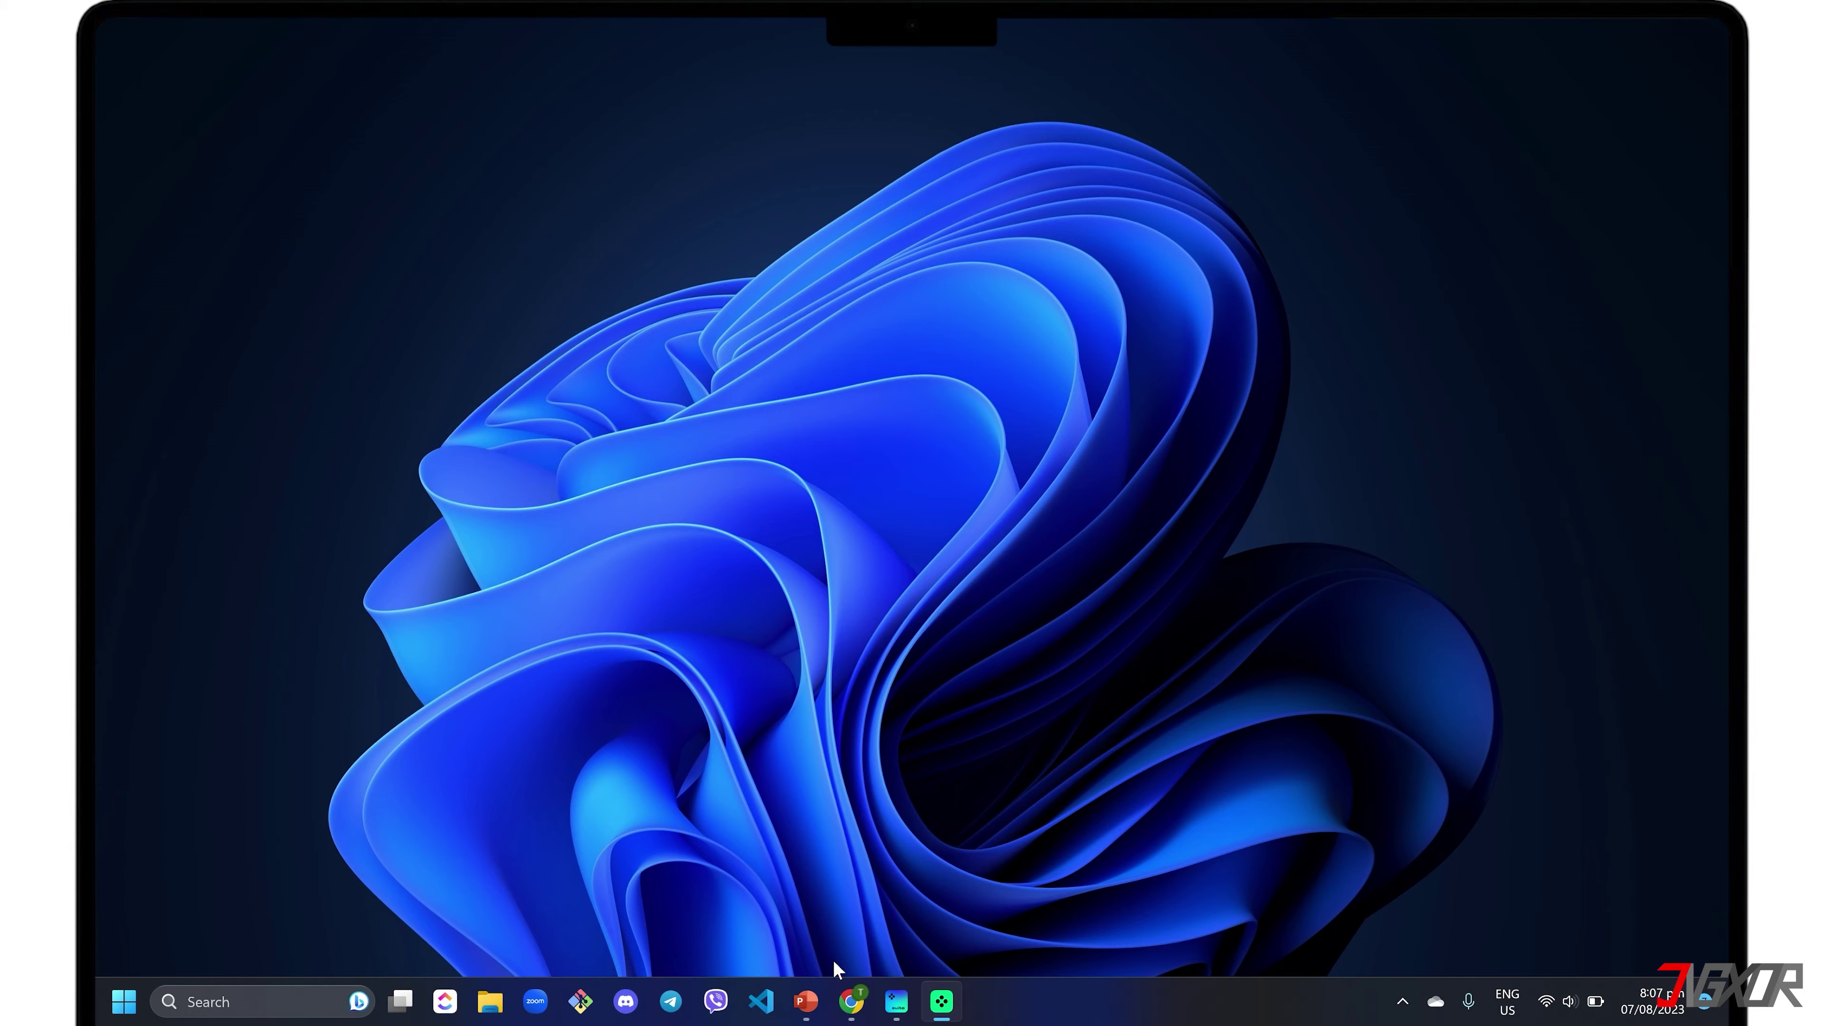
On the PowerPoint slide, draw a magenta box around 'Lorem ipsum dolor sit amet' and an arrow beside it
{"action": "left_click", "coordinate": [807, 1002]}
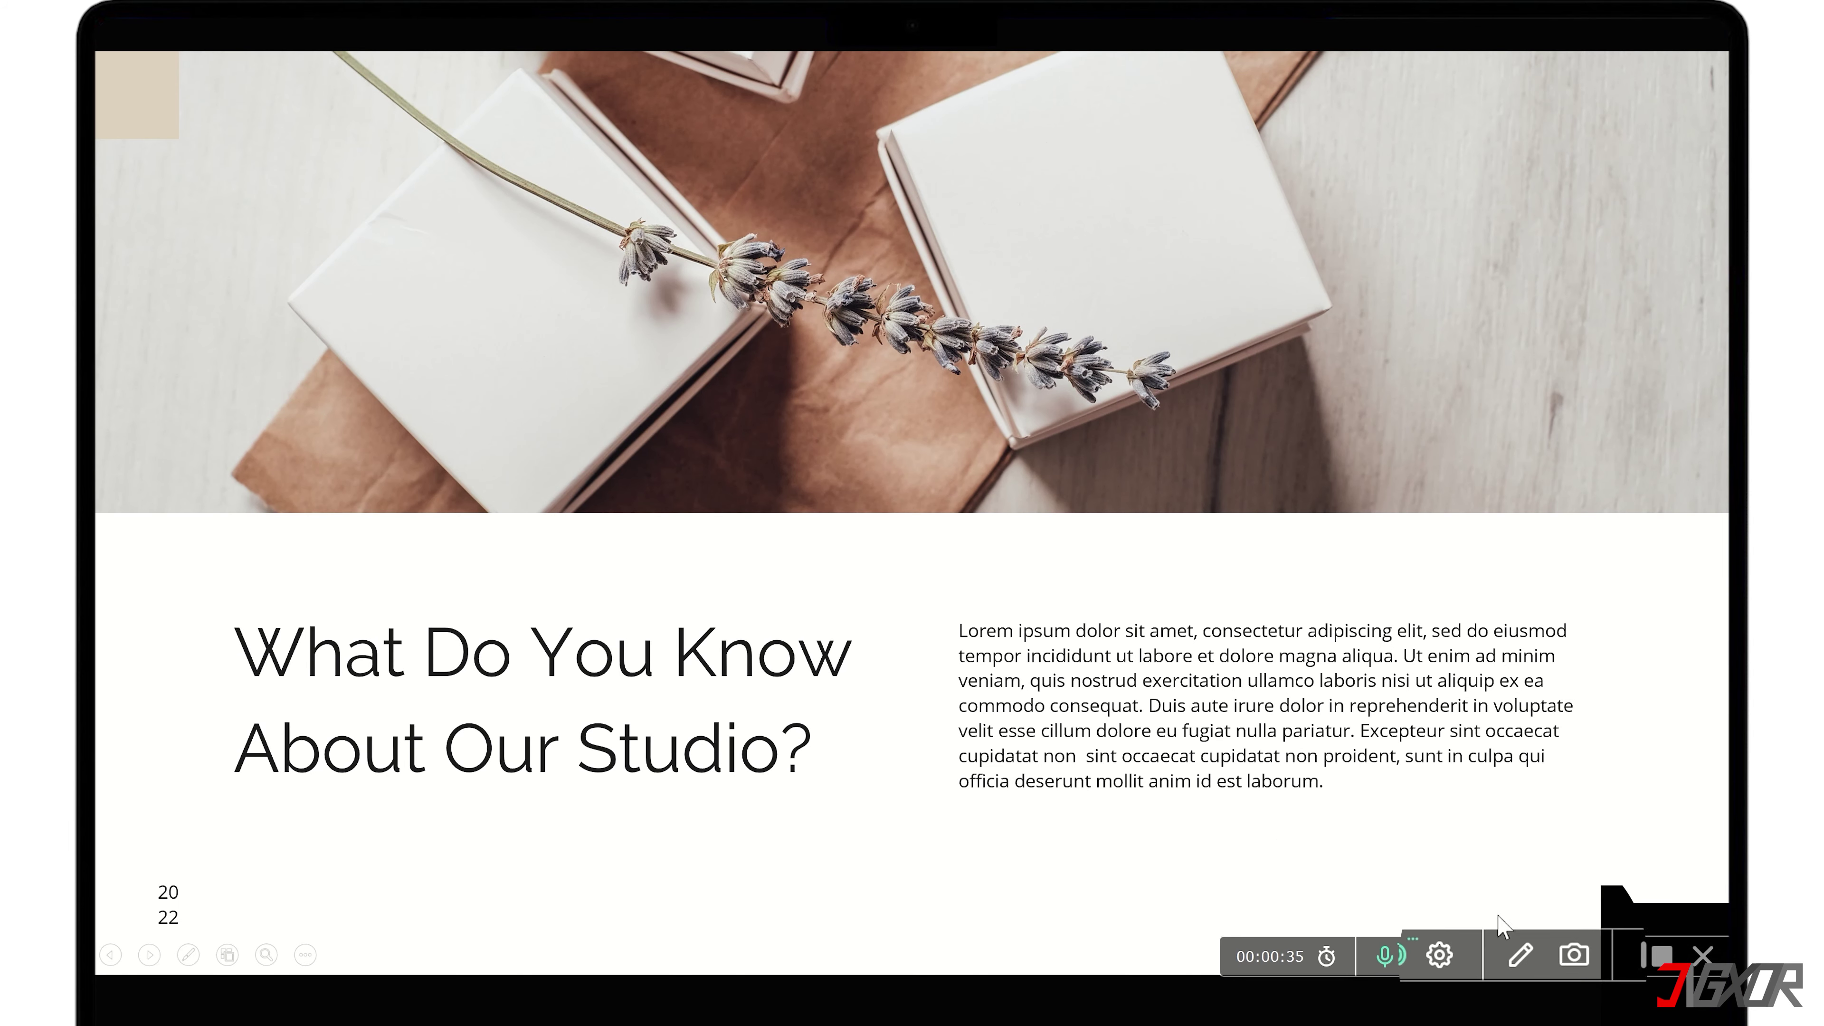
{"action": "left_click", "coordinate": [1519, 949]}
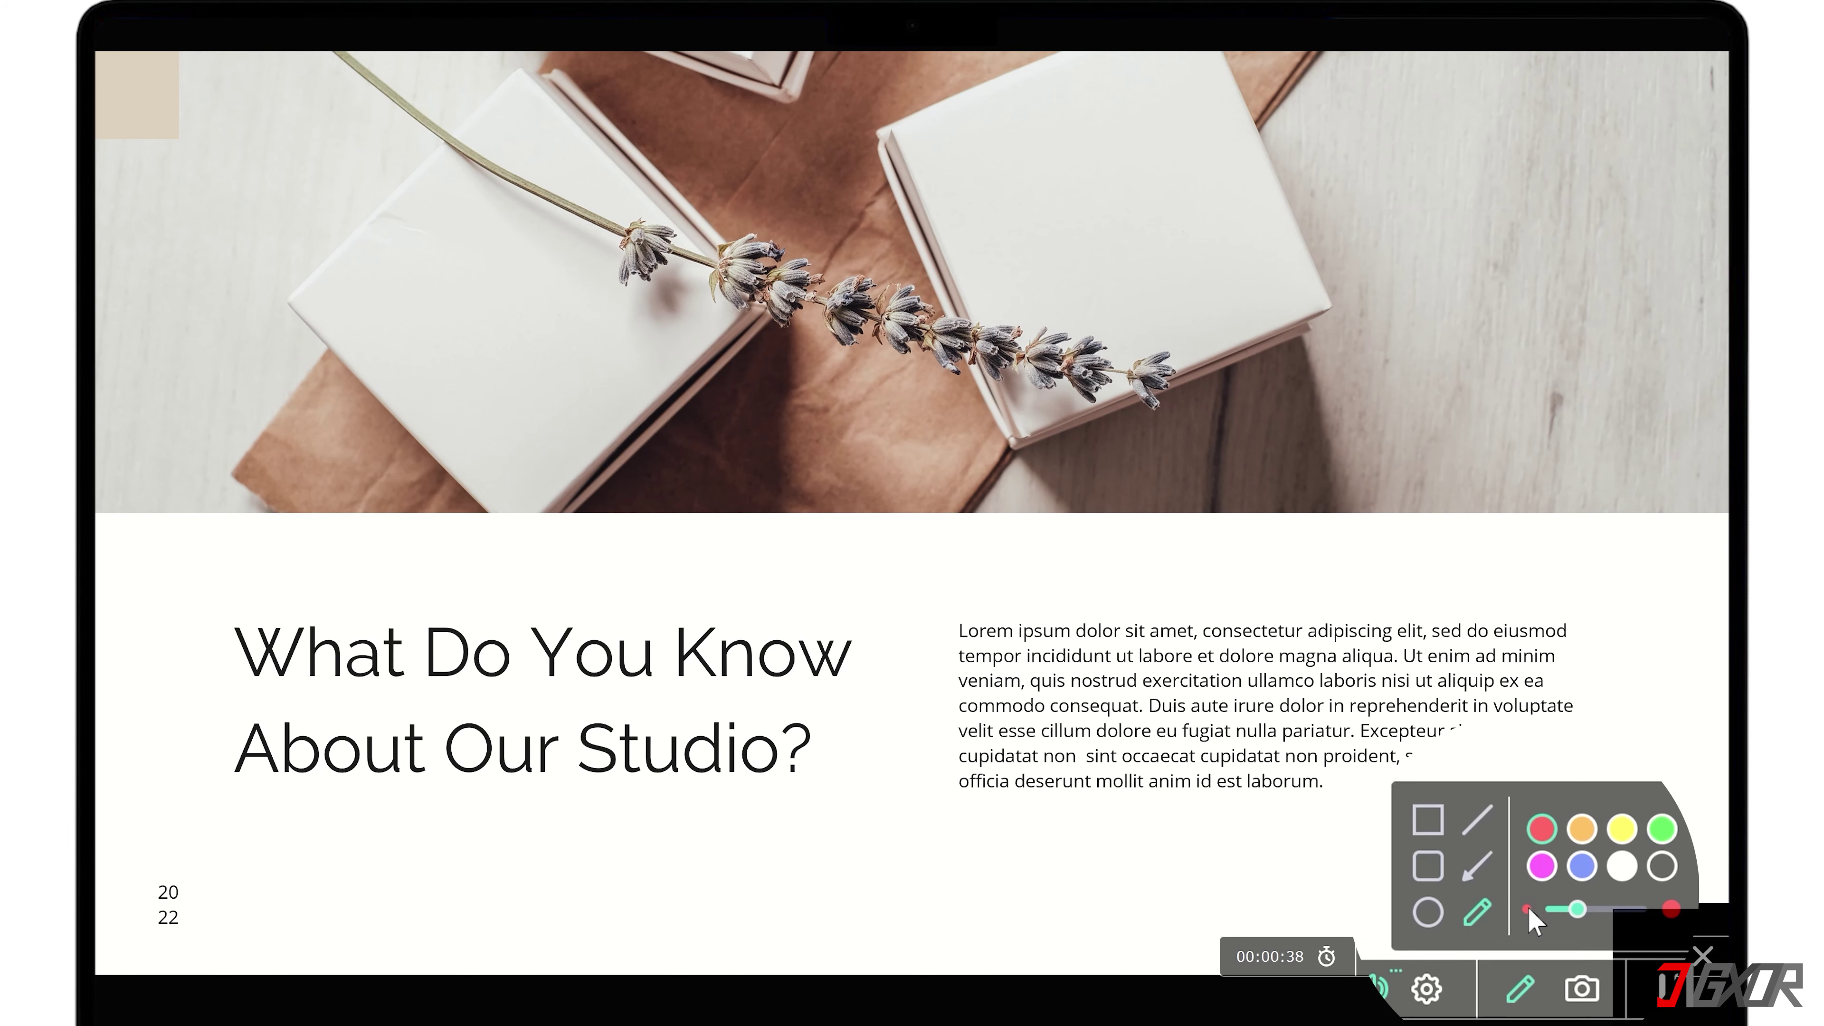
{"action": "left_click", "coordinate": [1541, 875]}
{"action": "left_click", "coordinate": [1427, 828]}
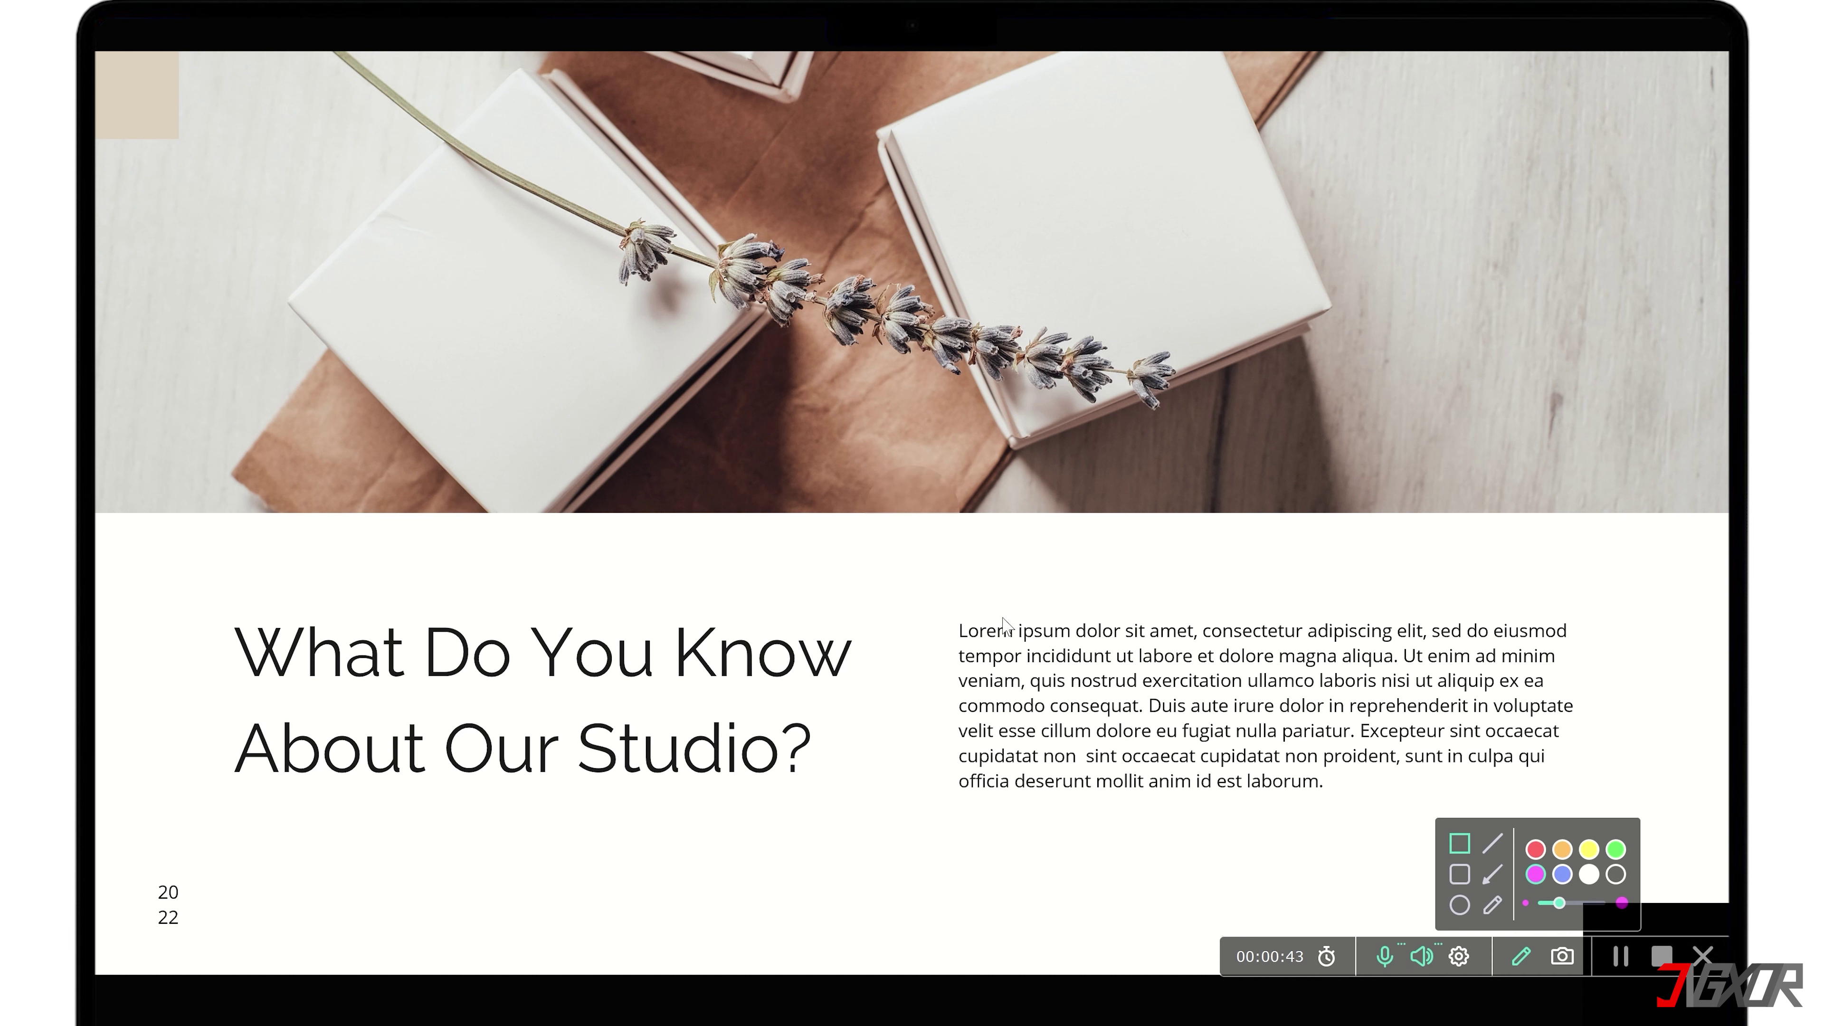
{"action": "mouse_move", "coordinate": [947, 606]}
{"action": "left_mouse_down"}
{"action": "mouse_move", "coordinate": [1057, 651]}
{"action": "mouse_move", "coordinate": [1205, 648]}
{"action": "left_mouse_up"}
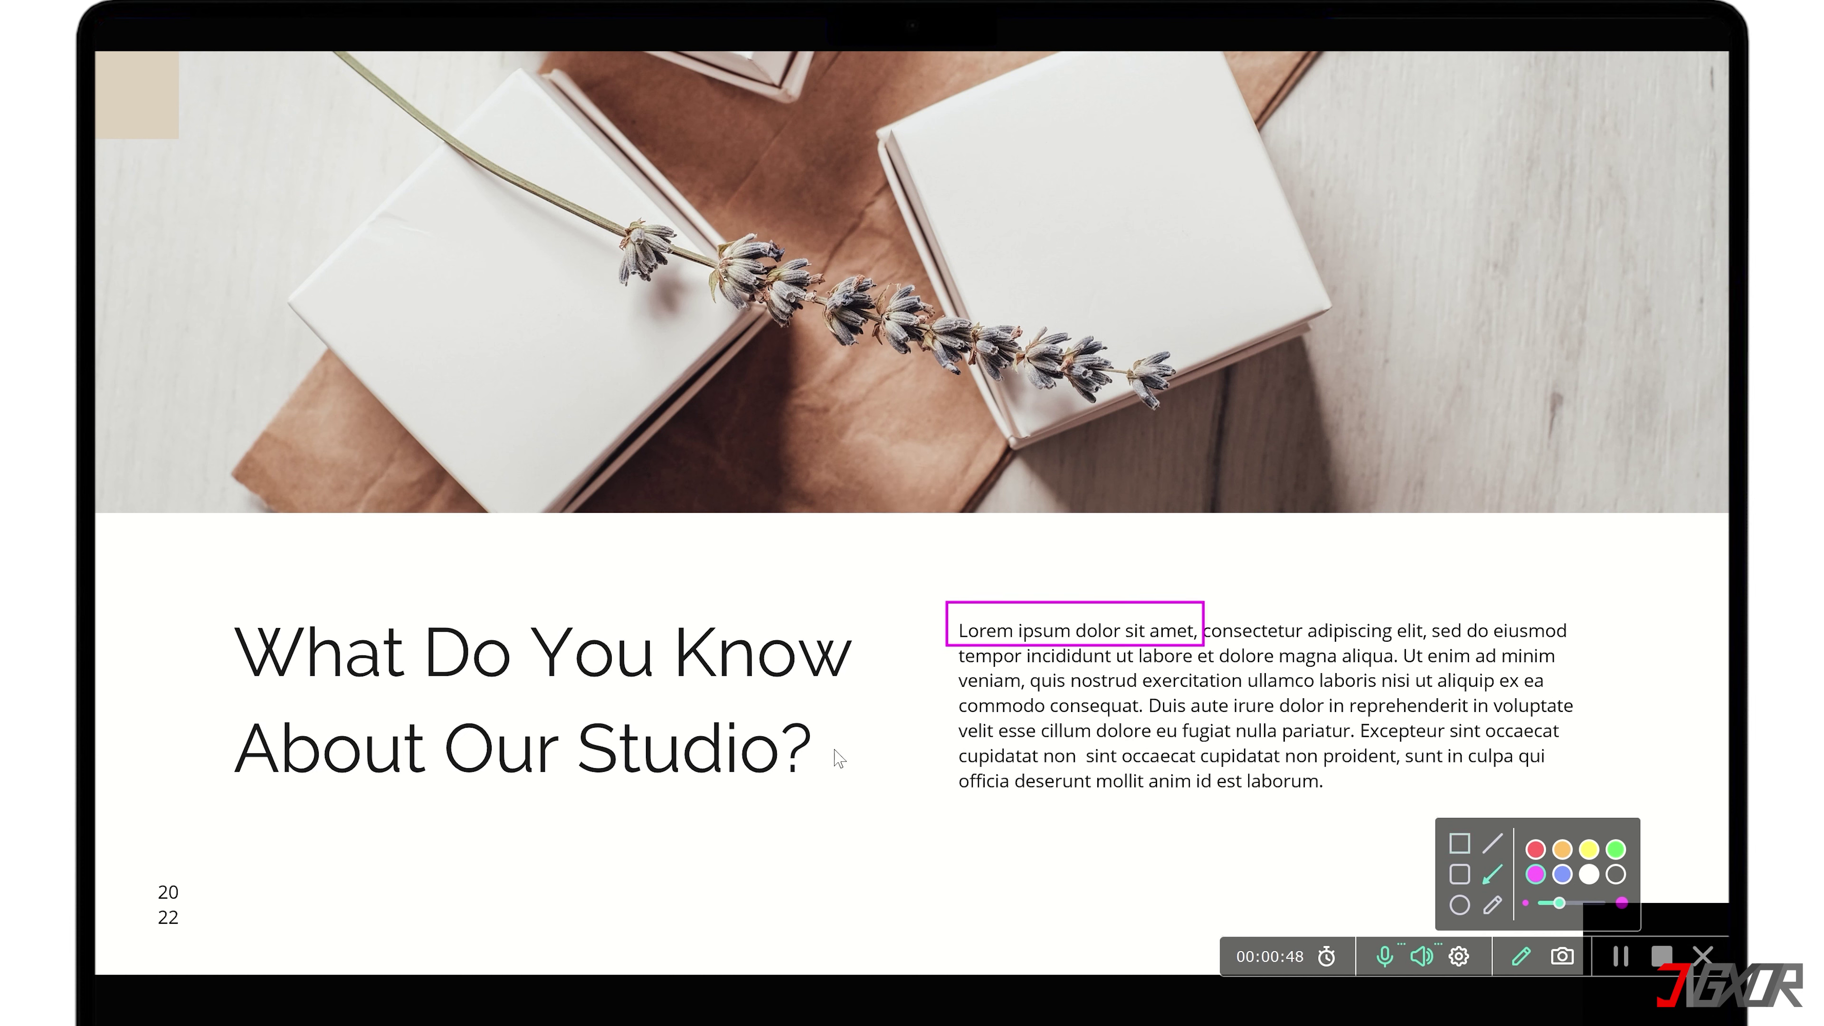
{"action": "left_click_drag", "start_coordinate": [835, 749], "coordinate": [934, 745]}
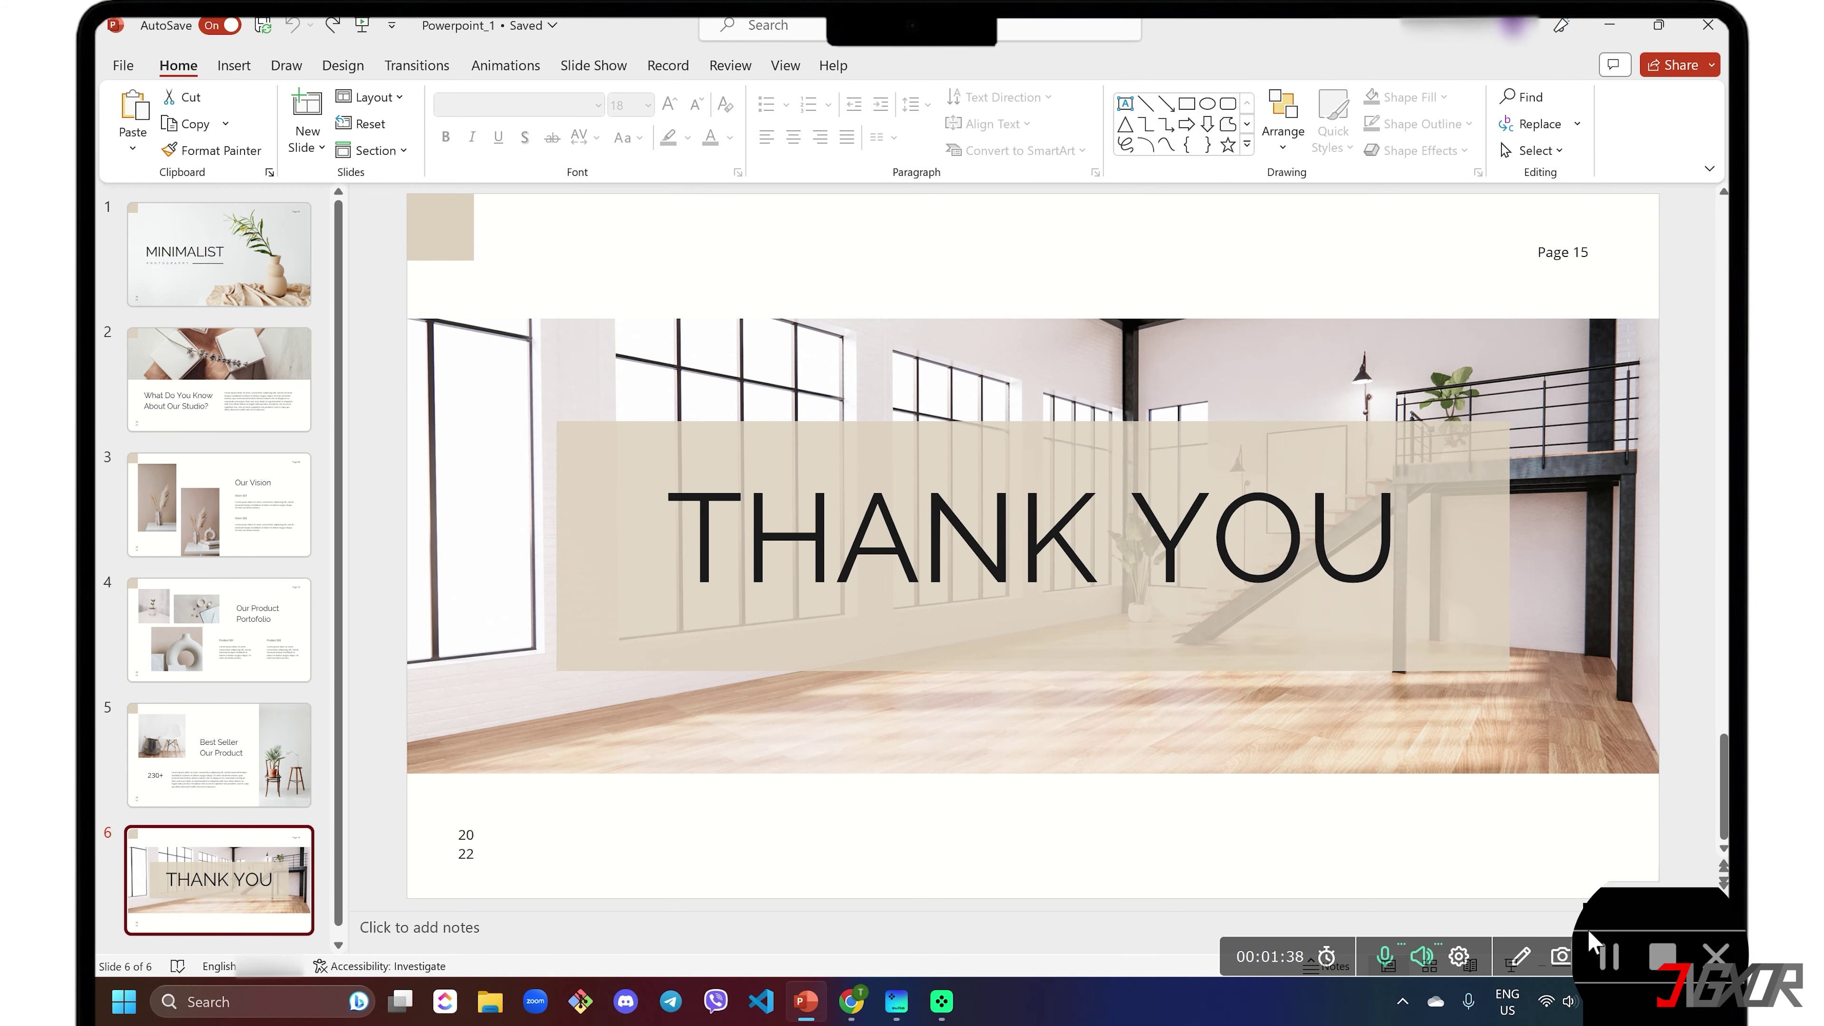
Stop the recording from the Movavi tray icon's menu
{"action": "left_click", "coordinate": [1403, 1000]}
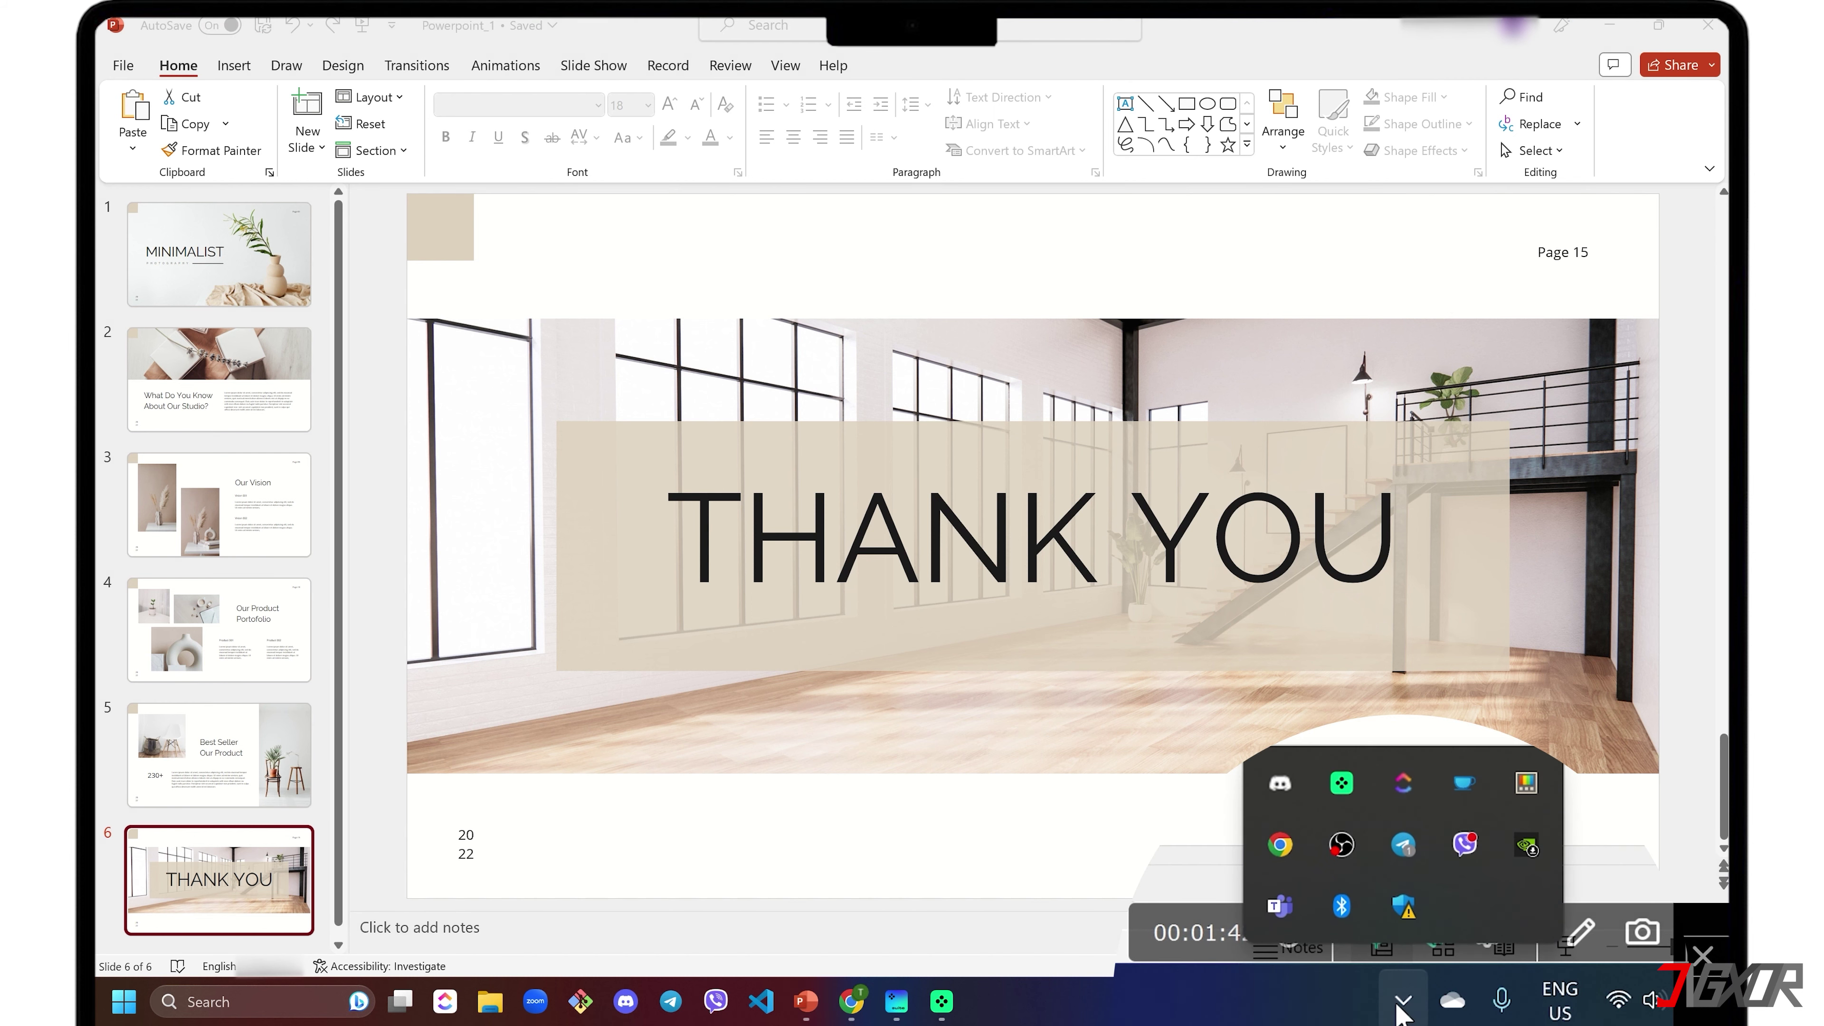
{"action": "right_click", "coordinate": [1341, 783]}
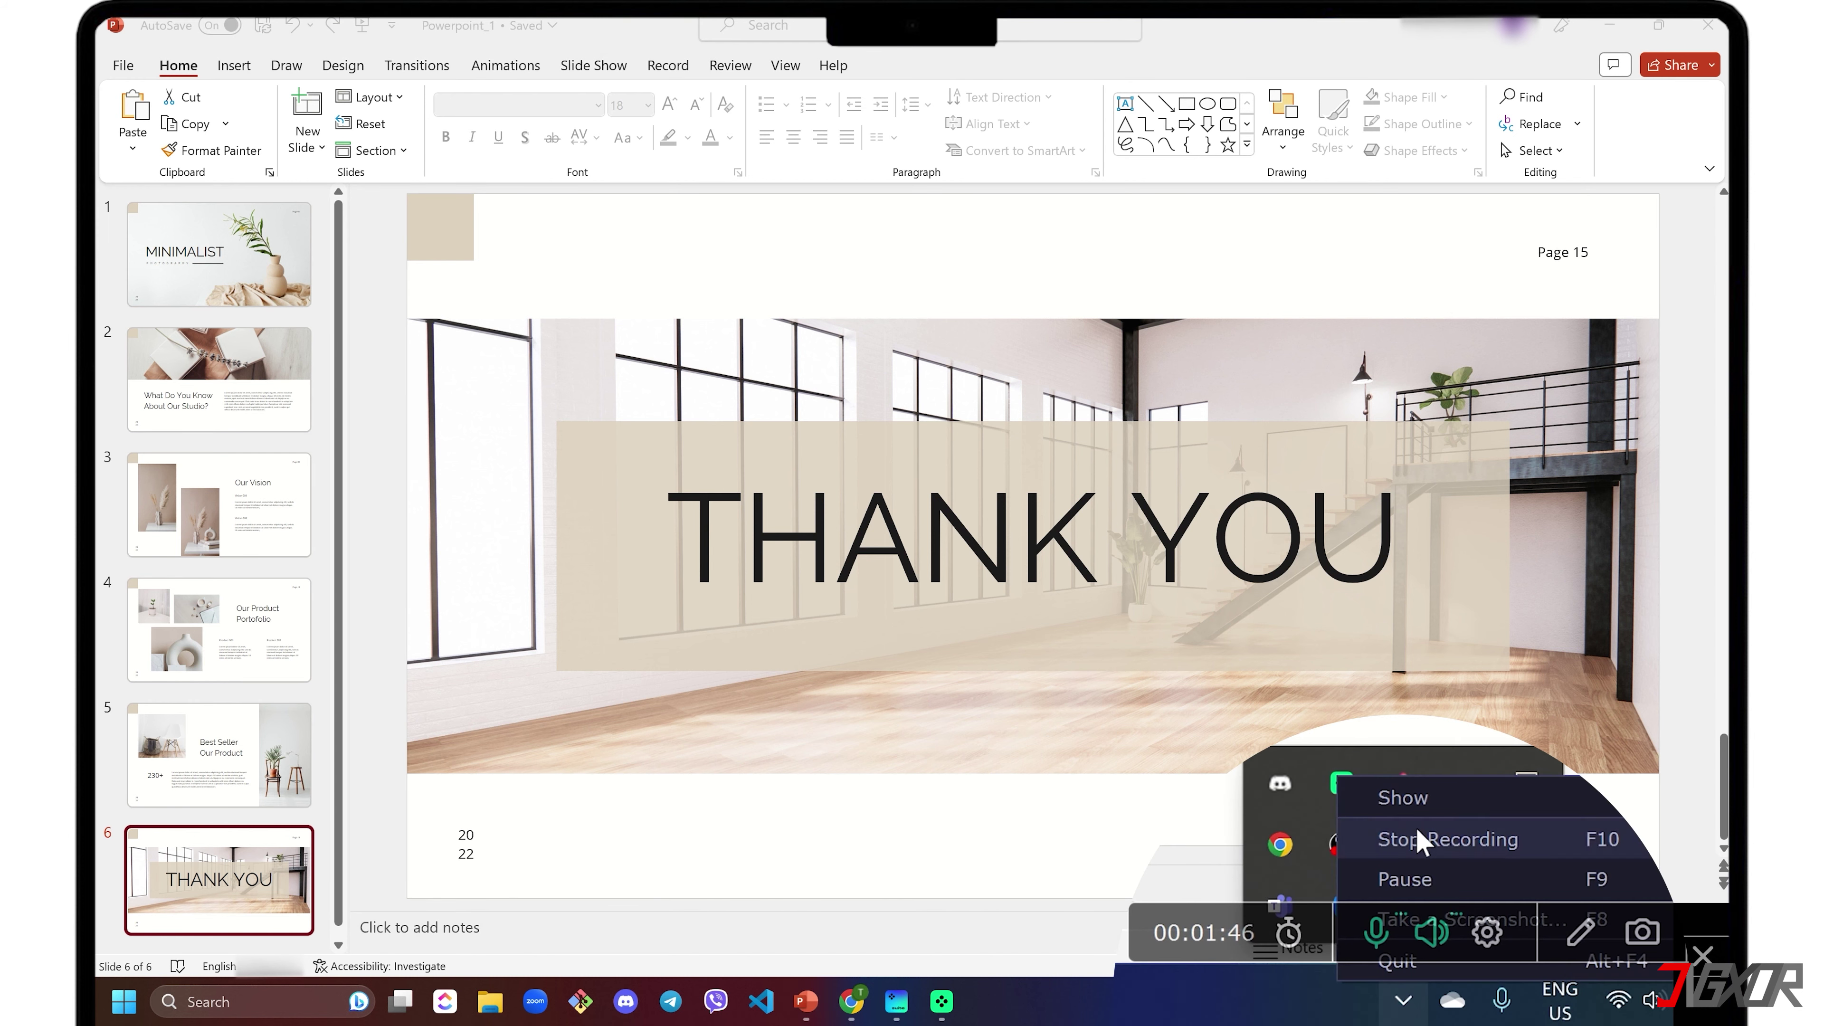
{"action": "left_click", "coordinate": [1542, 839]}
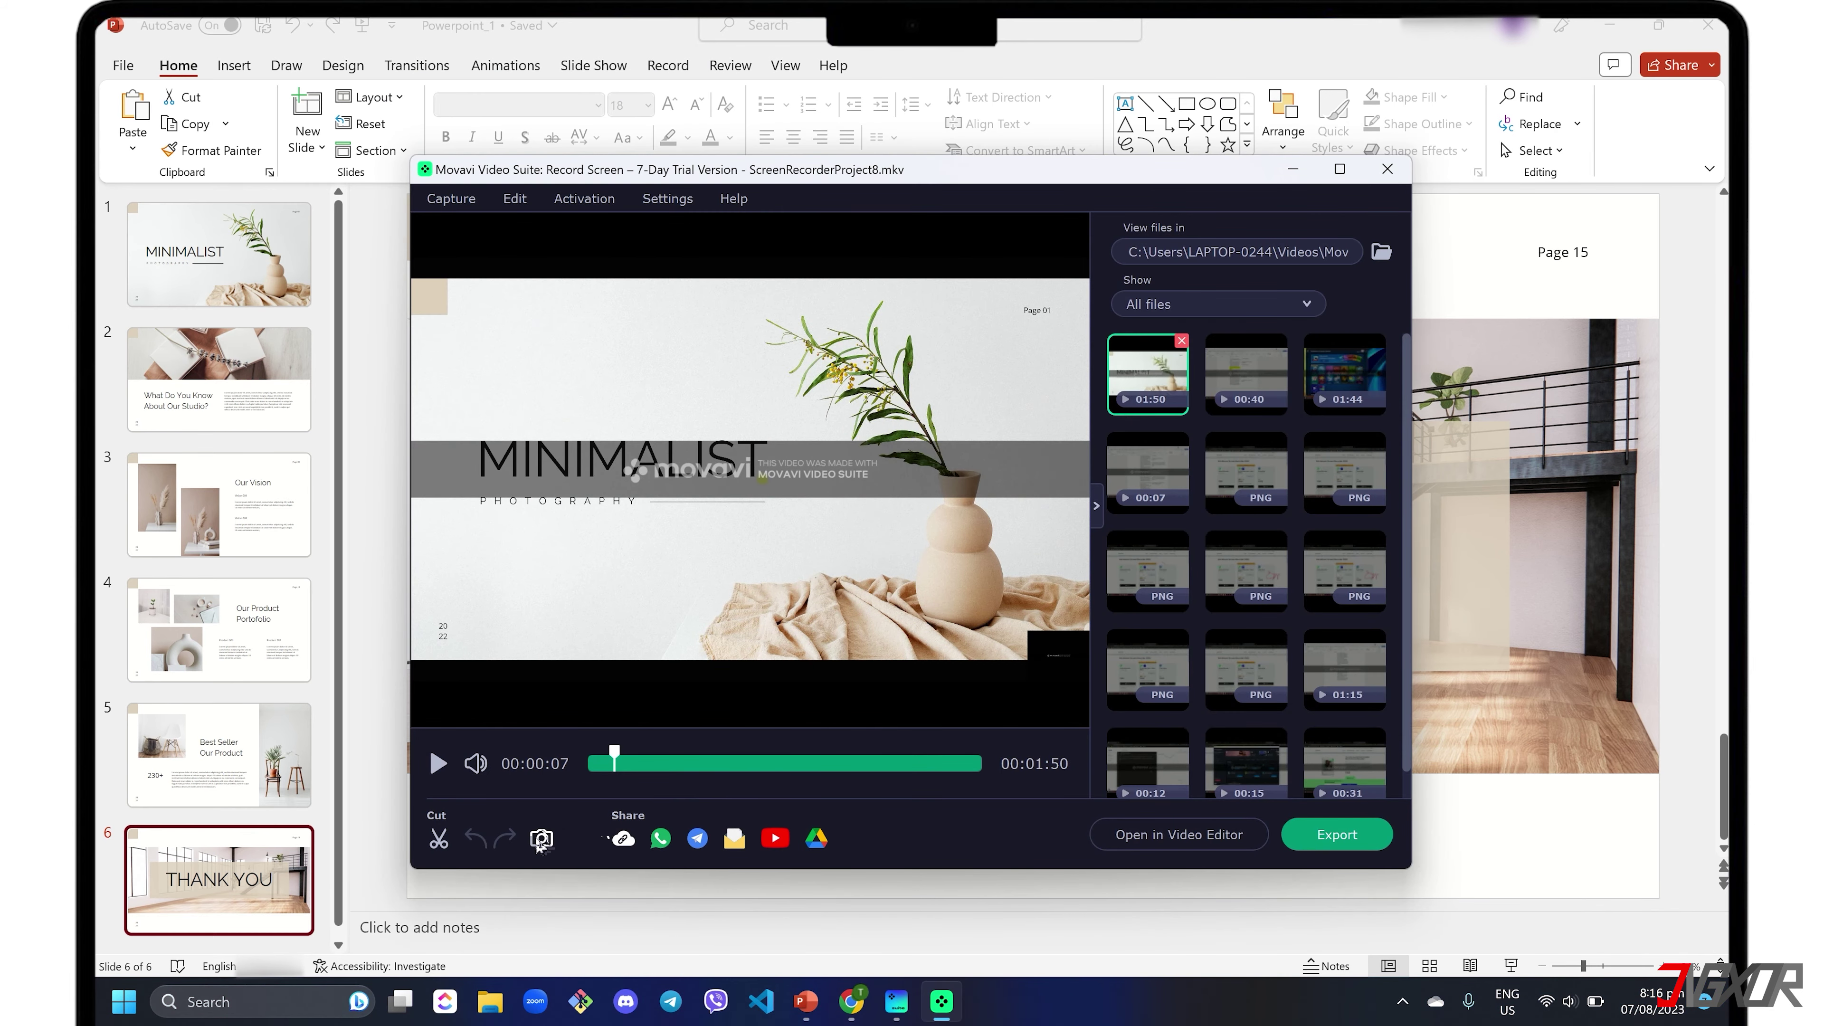
Minimize PowerPoint, leaving the ScreenRecorderProject8.mkv preview alone on the desktop
{"action": "left_click", "coordinate": [1611, 26]}
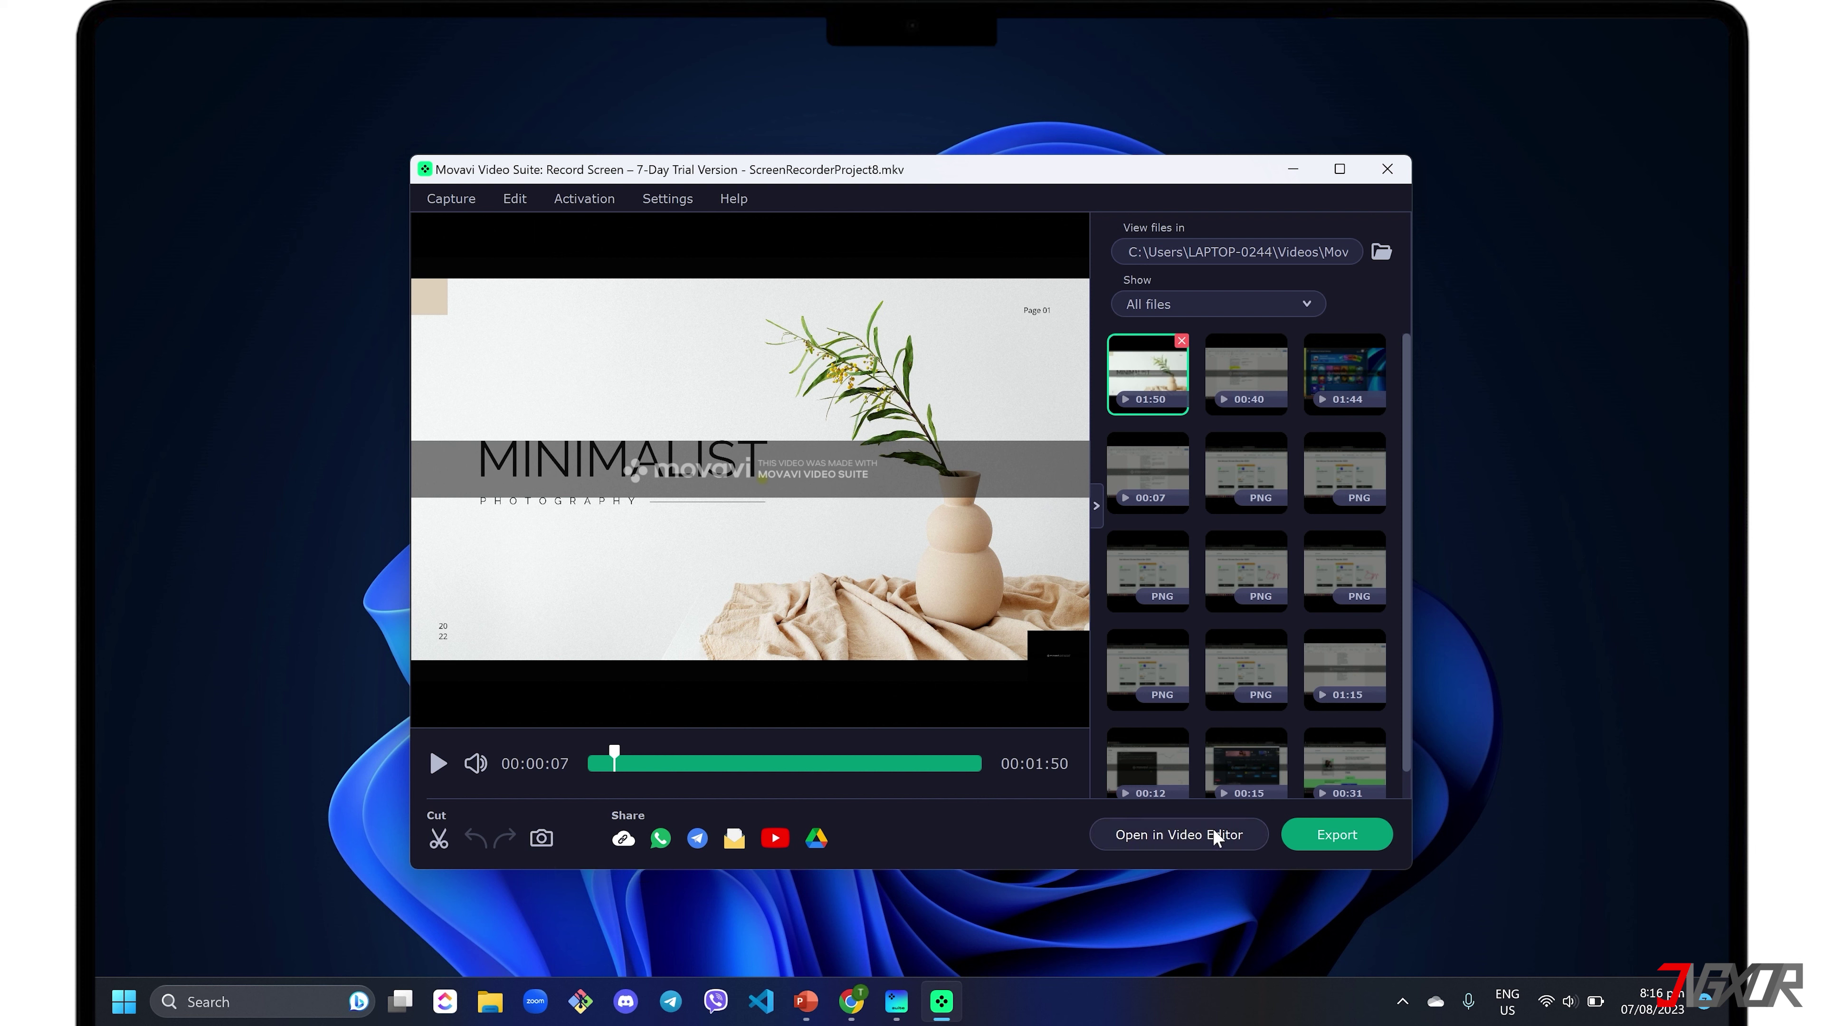
Export the recording as Screen_Recording_1 in MP4 (H.264, AAC) format
{"action": "left_click", "coordinate": [1345, 838]}
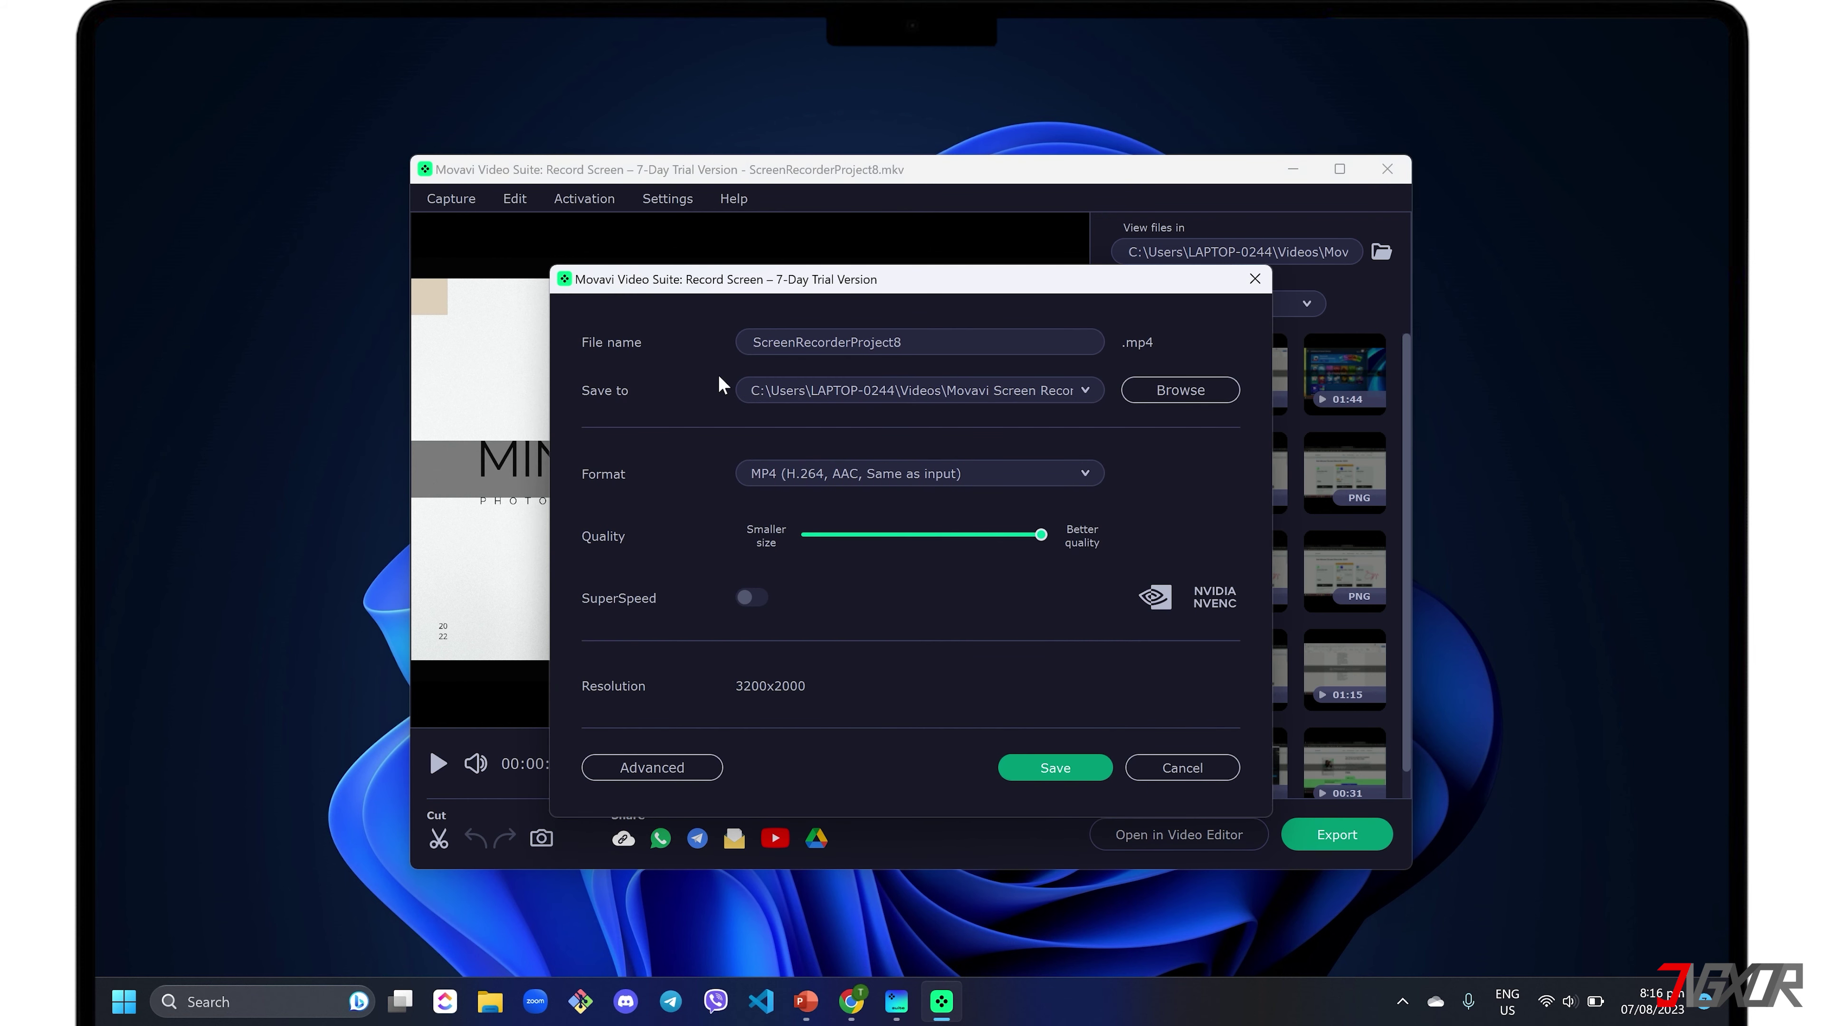
{"action": "left_click", "coordinate": [927, 342]}
{"action": "key", "text": "ctrl+a"}
{"action": "type", "text": "Screen Recording_1"}
{"action": "left_click", "coordinate": [958, 472]}
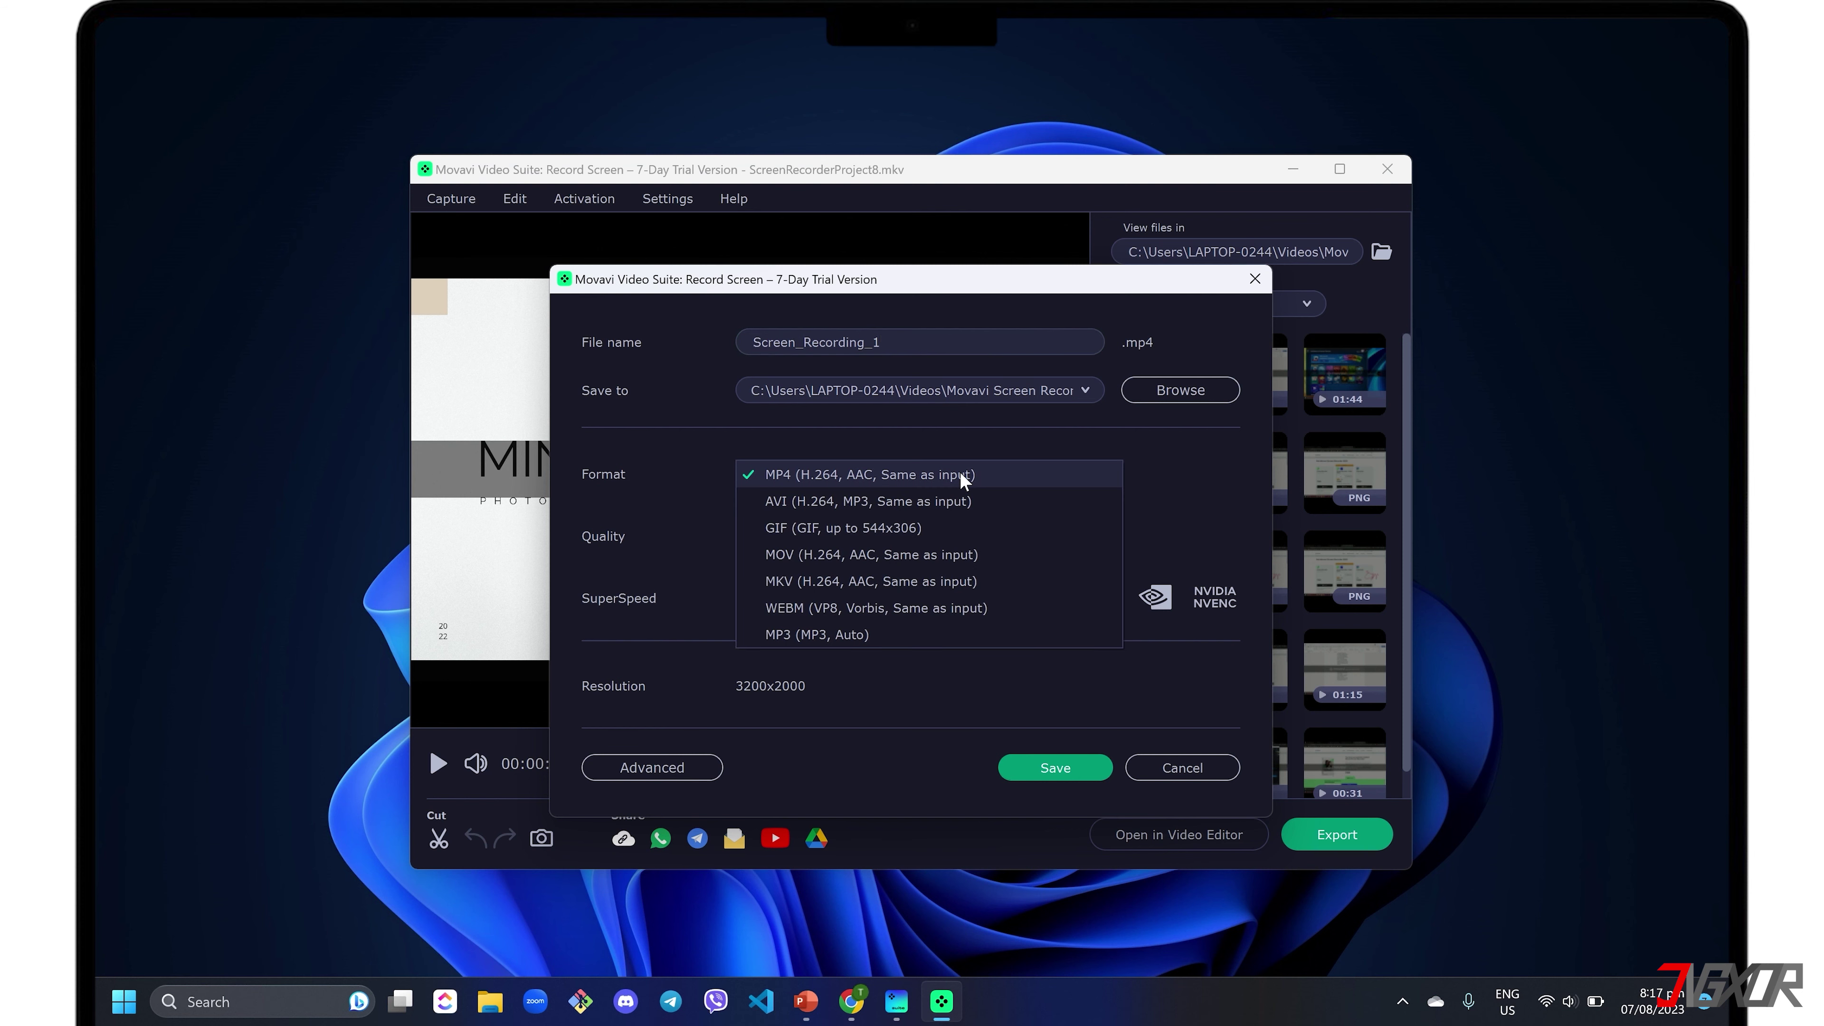
{"action": "left_click", "coordinate": [894, 477]}
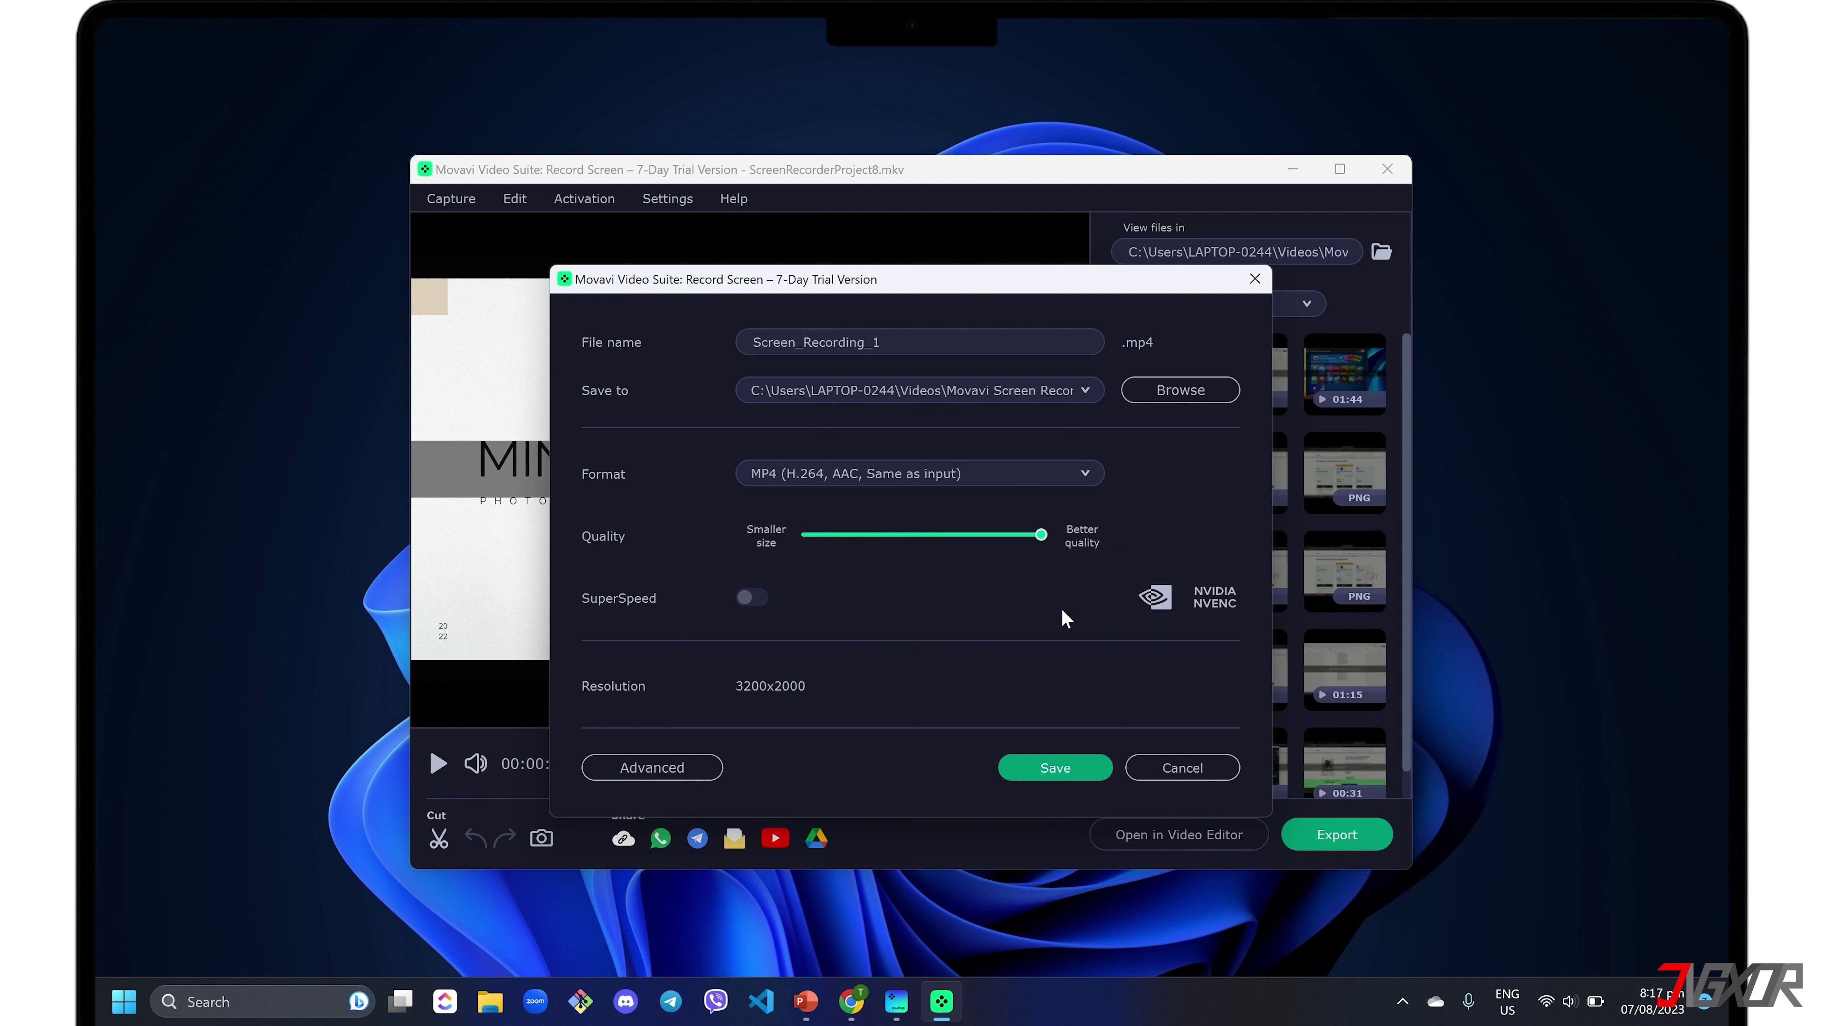
{"action": "left_click", "coordinate": [1048, 763]}
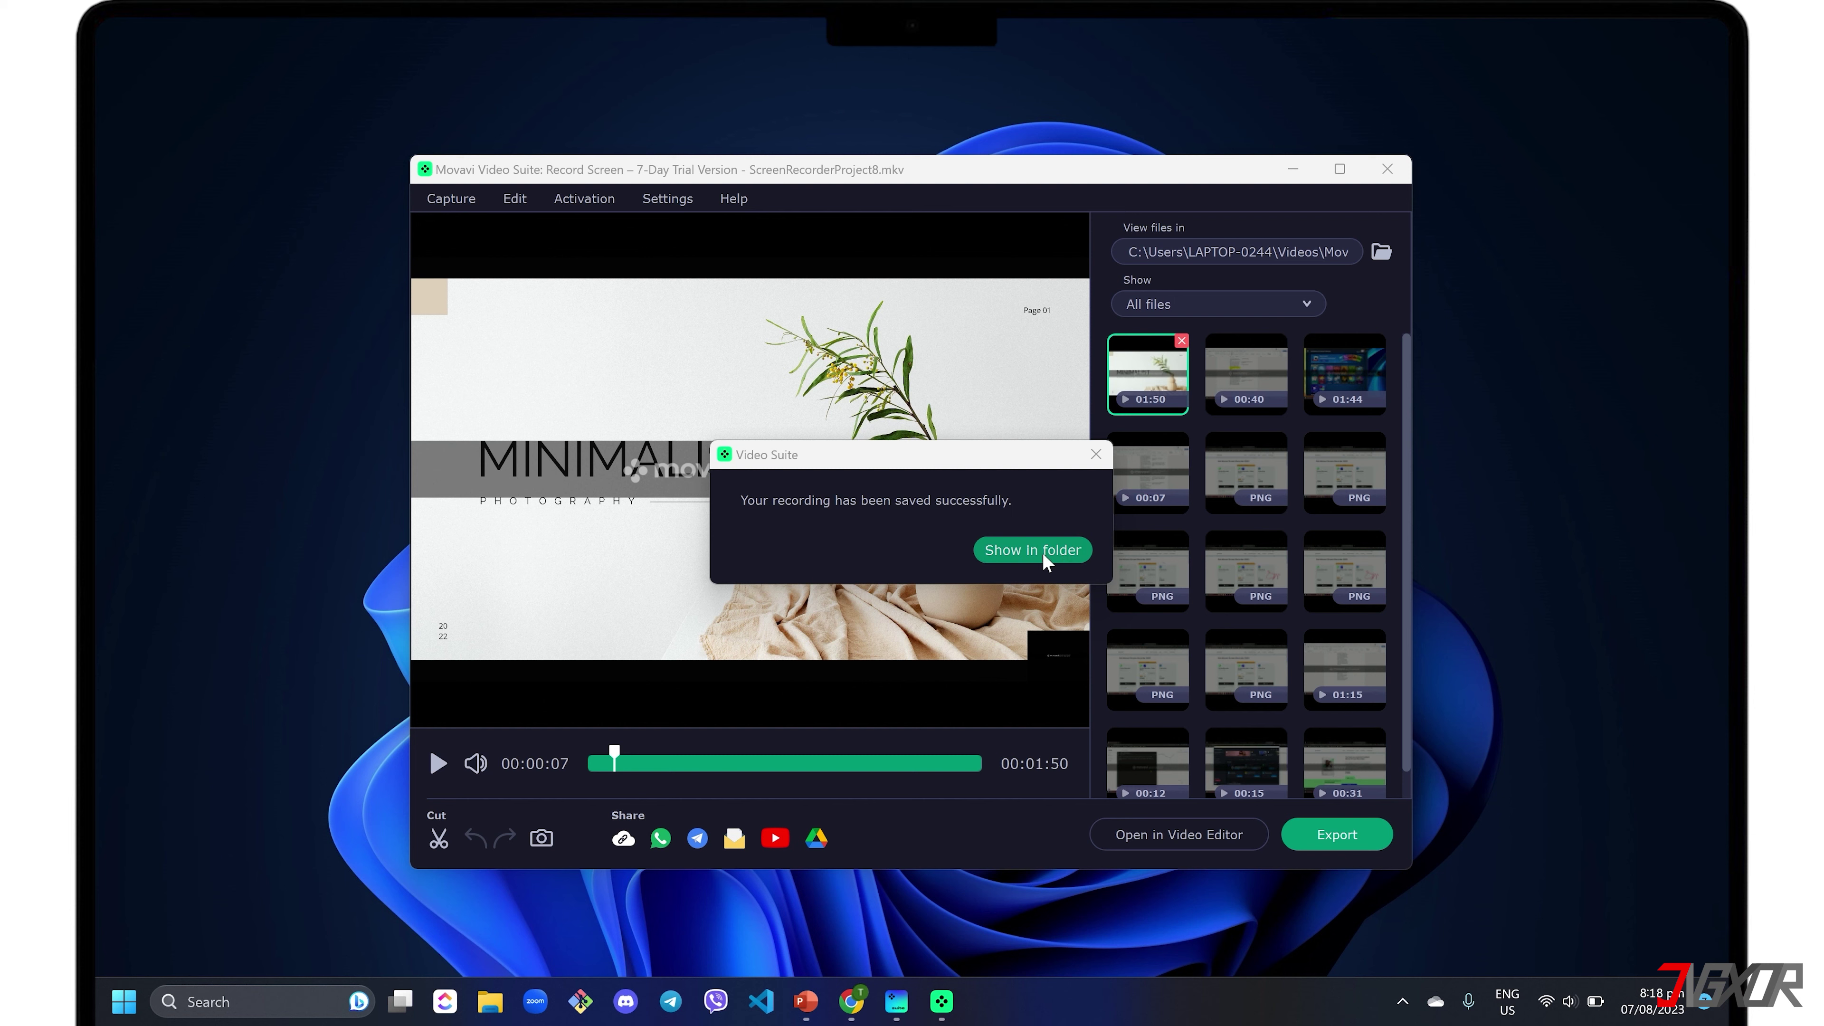
Show Screen_Recording_1 in the Movavi Screen Recorder folder under Videos in File Explorer
{"action": "left_click", "coordinate": [1045, 552]}
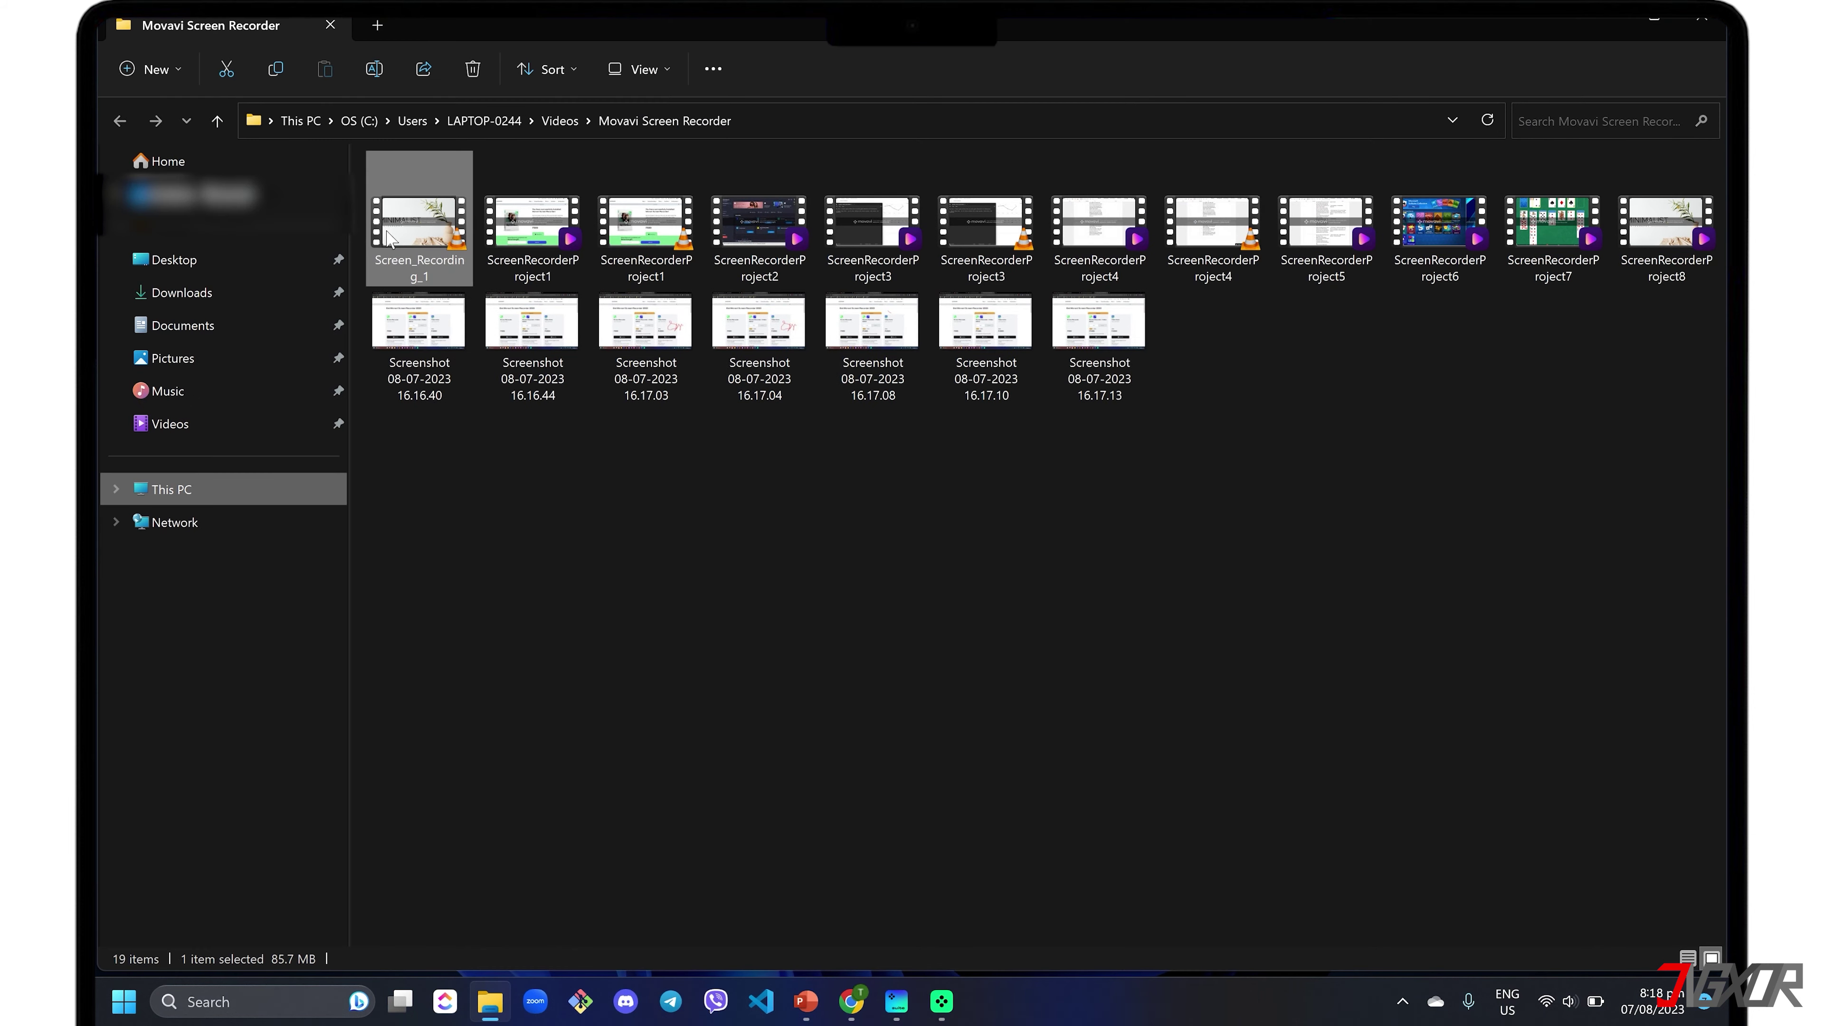